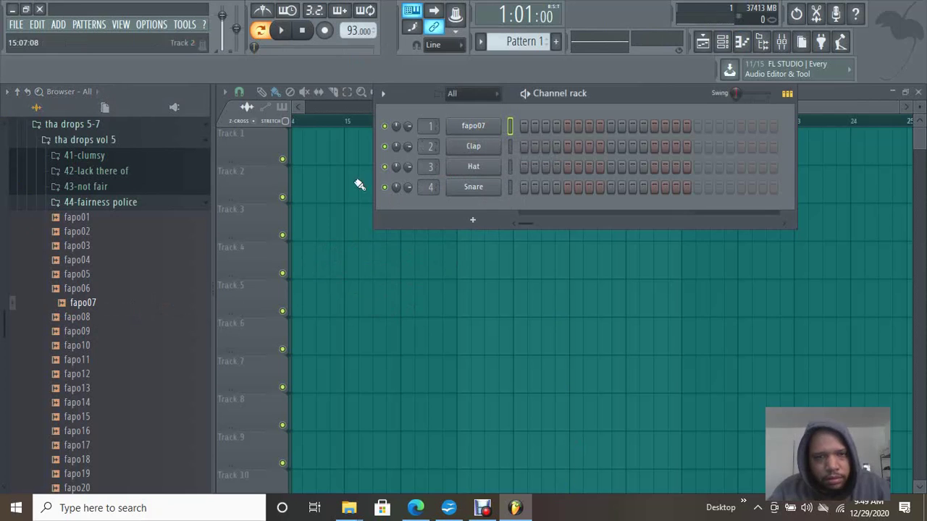
Step: Replace the Clap, Snare and Hat channel samples with fapo14, fapo15 and fapo13 respectively
click(81, 400)
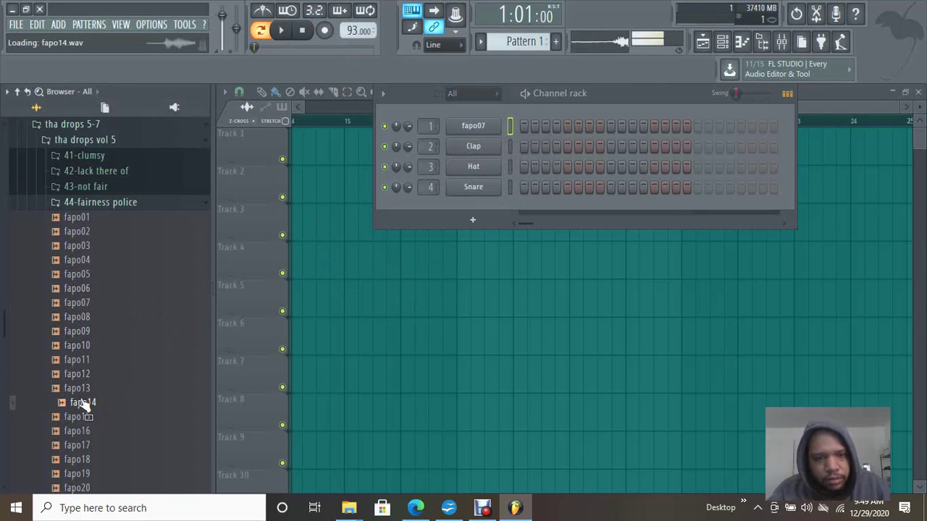
drag(305, 317, 475, 145)
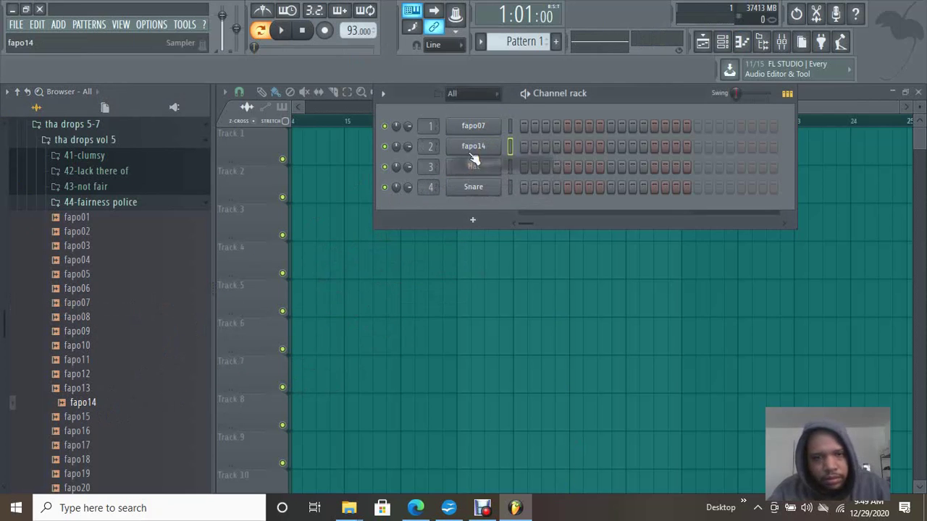
click(81, 445)
drag(101, 451, 94, 443)
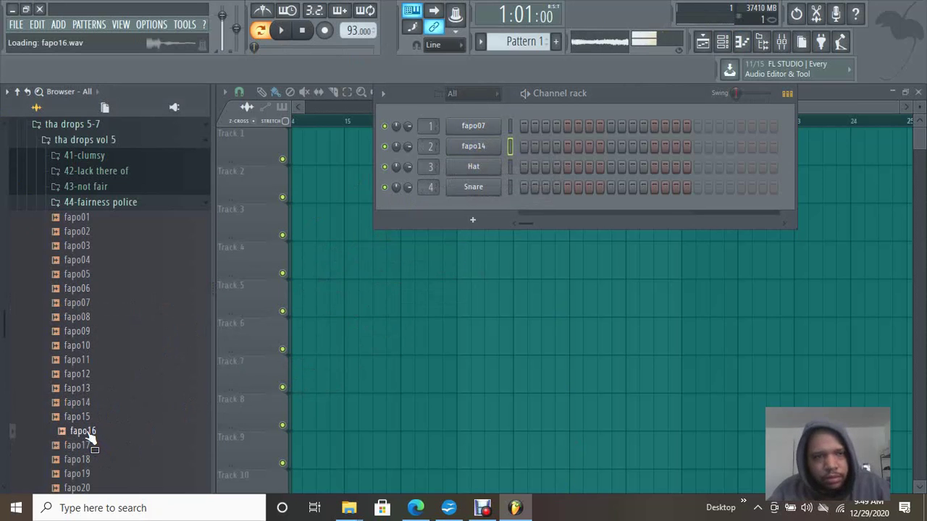
click(86, 419)
drag(88, 422, 477, 186)
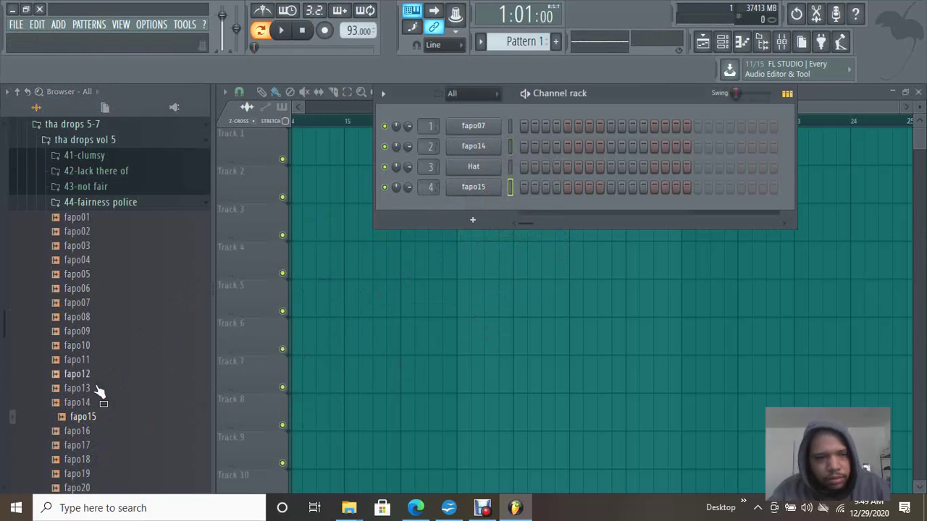
click(91, 390)
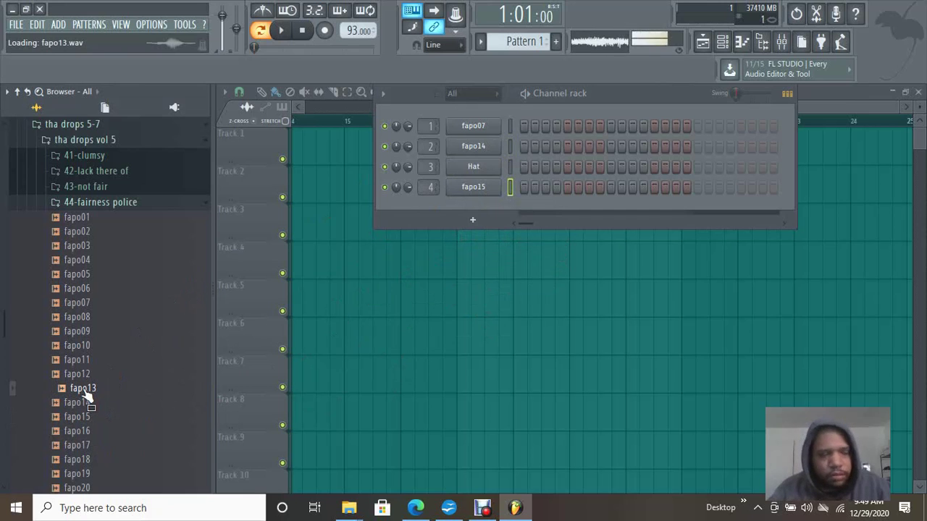
drag(86, 395, 488, 168)
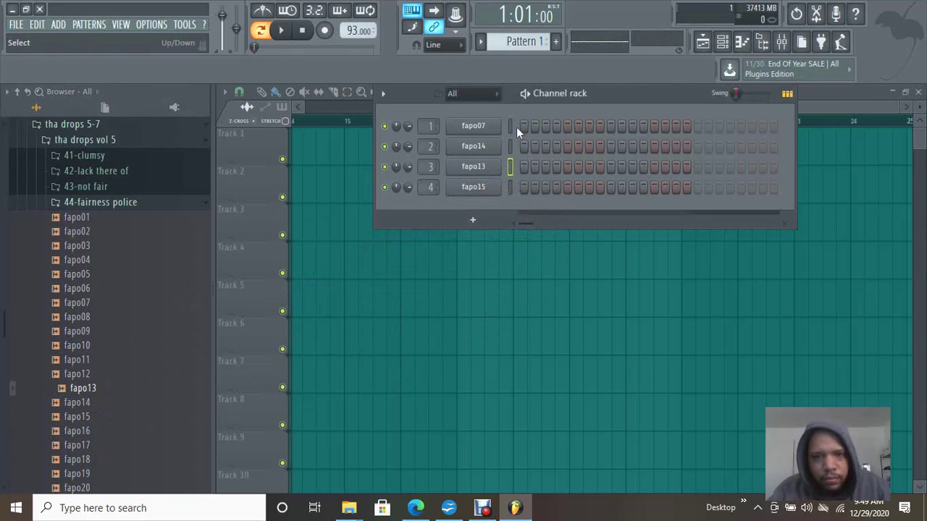
Step: Program single hits in Pattern 1: fapo07 on step 1, fapo14 on step 5, fapo15 on step 9 and fapo13 on step 13
click(523, 126)
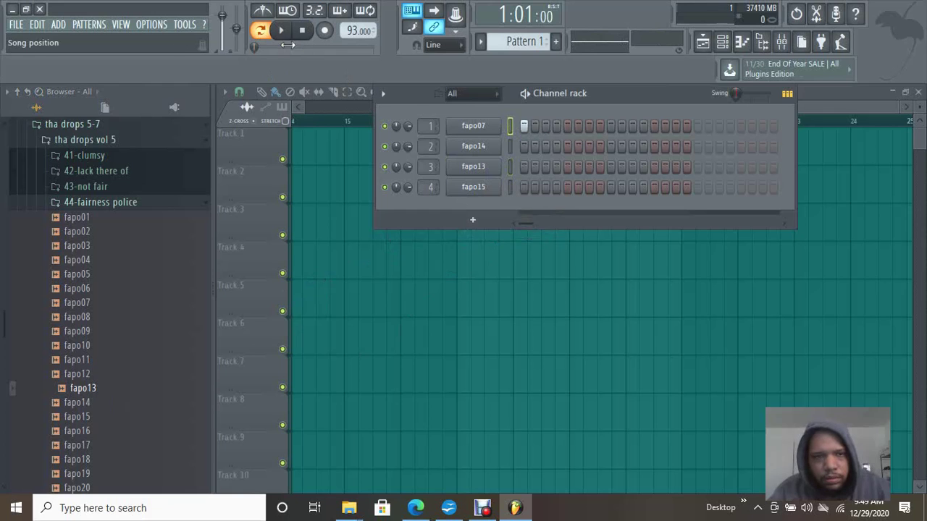
click(568, 147)
click(609, 188)
click(653, 166)
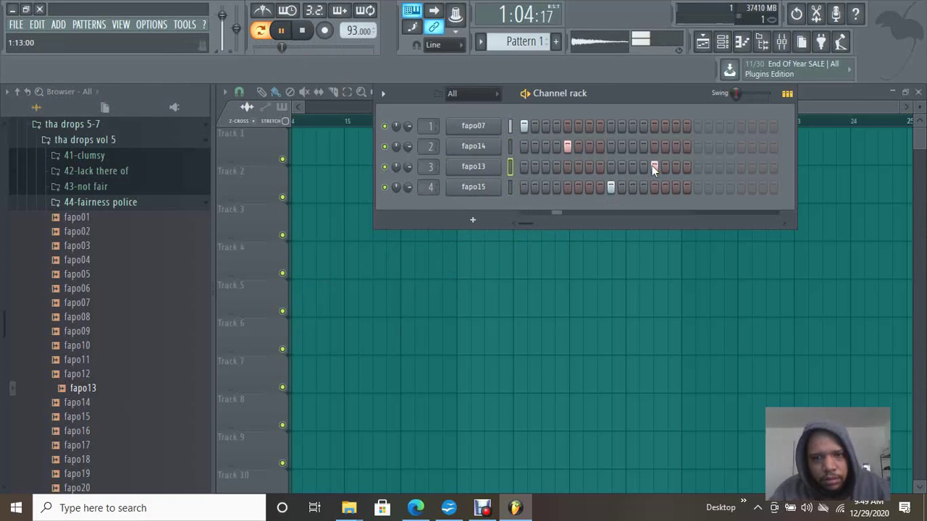
Step: Lower the time-stretching pitch of the fapo07 and fapo14 samples, setting fapo14 to -500 cents
click(474, 127)
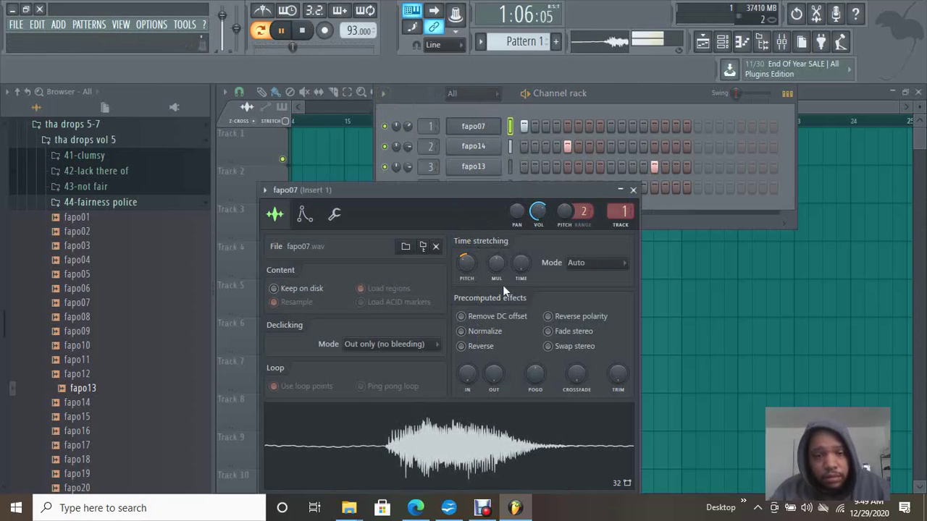
click(487, 147)
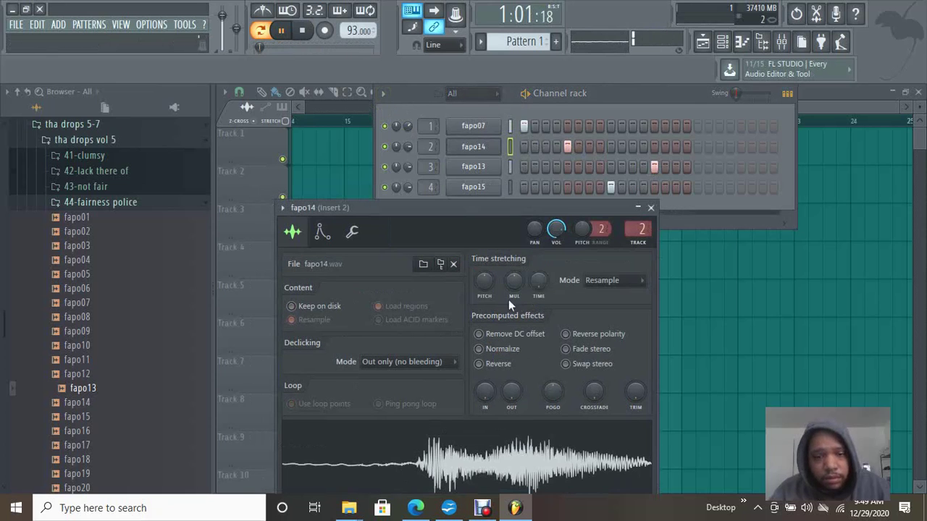
drag(495, 329, 492, 387)
click(476, 168)
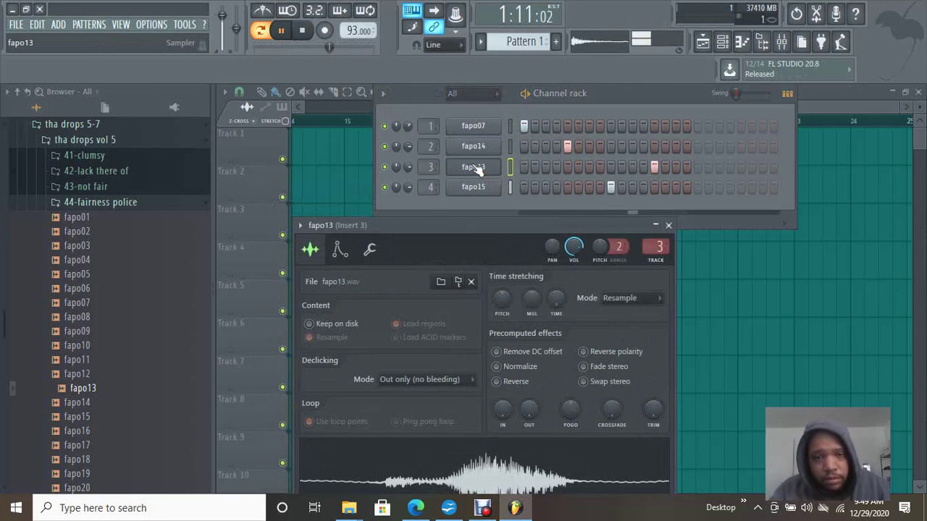
click(474, 148)
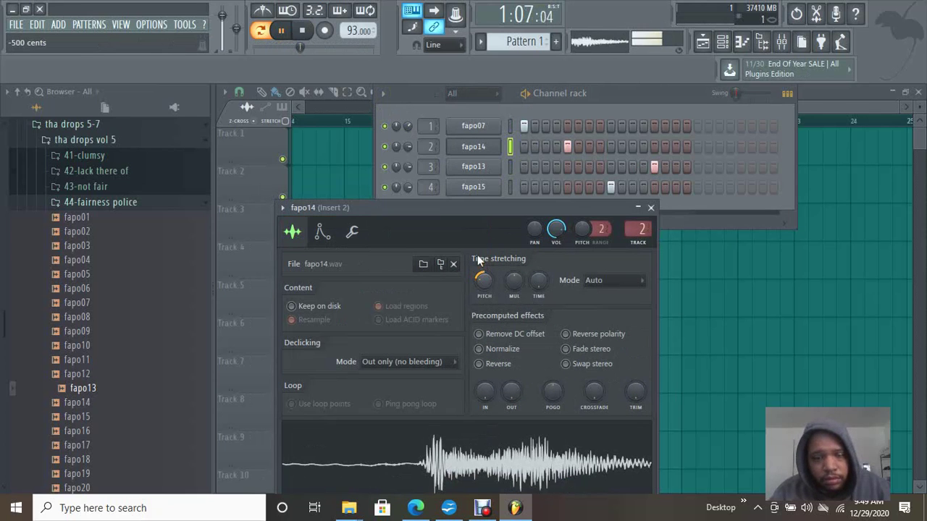
Step: Adjust the time-stretching pitch of the fapo13 and fapo15 samples and lower fapo13's channel volume to about 46%
click(473, 187)
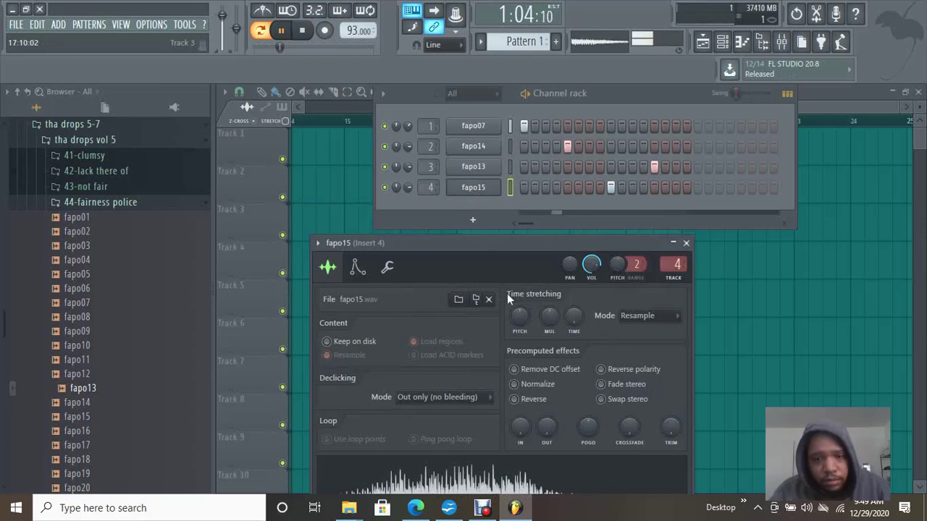
click(471, 170)
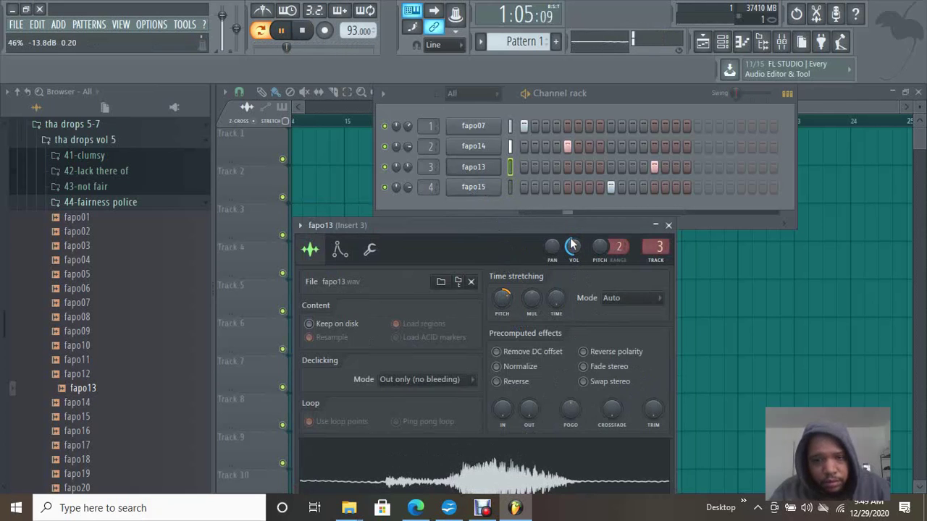
click(471, 188)
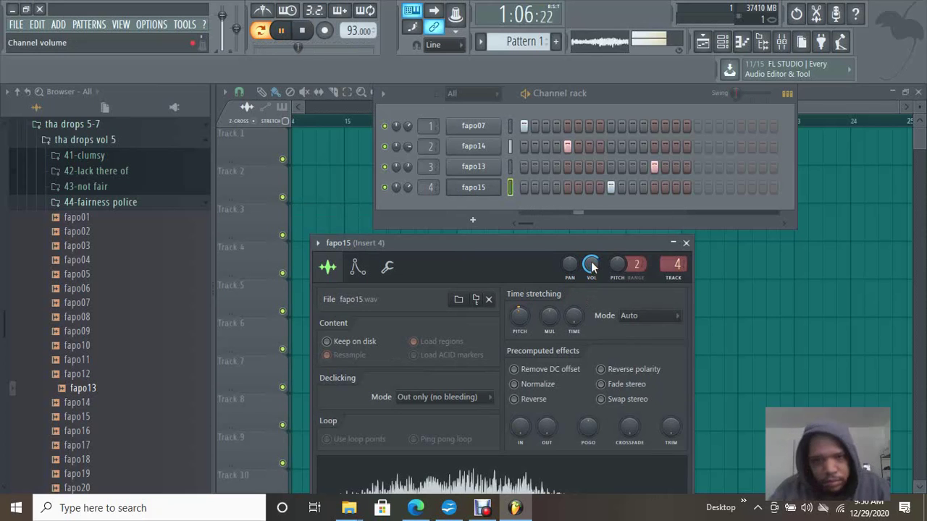
Step: Fill Track 1 of the playlist with consecutive Pattern 1 clips from bar 1 through bar 20
click(864, 108)
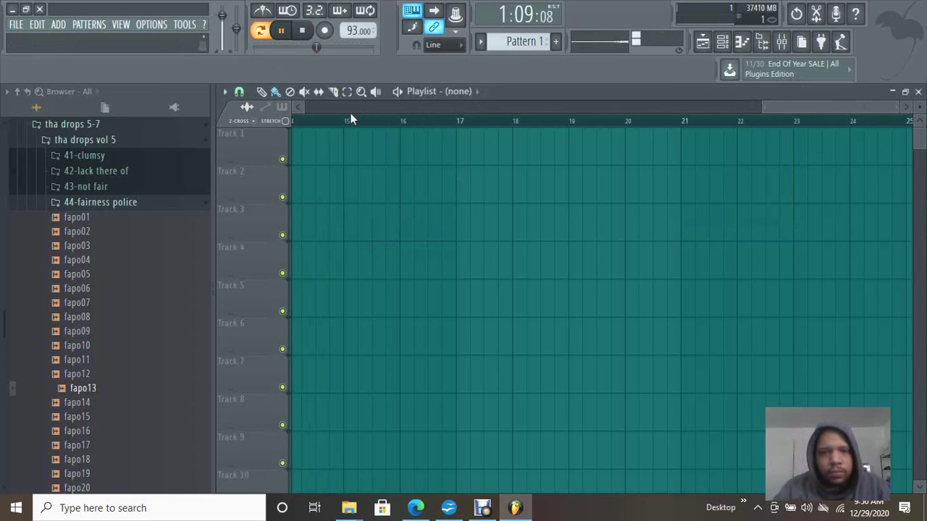
click(307, 107)
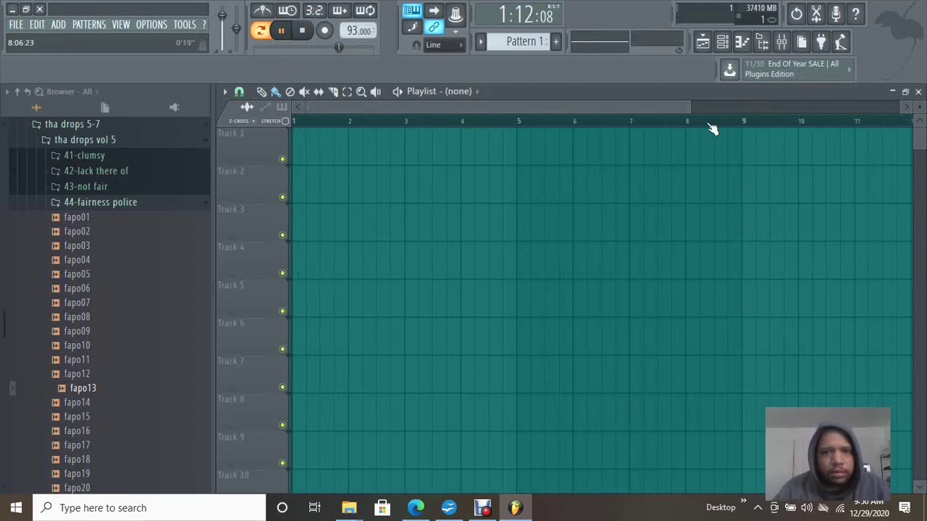
drag(693, 105, 728, 106)
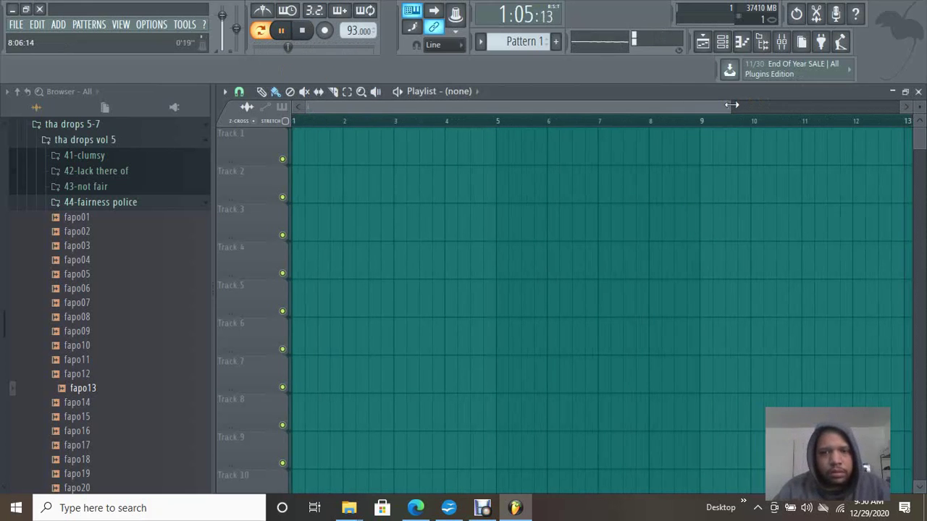
click(366, 137)
mouse_move(366, 137)
mouse_down()
mouse_move(294, 136)
mouse_move(321, 152)
mouse_move(818, 164)
mouse_up()
drag(531, 106, 718, 106)
mouse_move(461, 152)
mouse_down()
mouse_move(519, 144)
mouse_move(804, 170)
mouse_move(743, 140)
mouse_up()
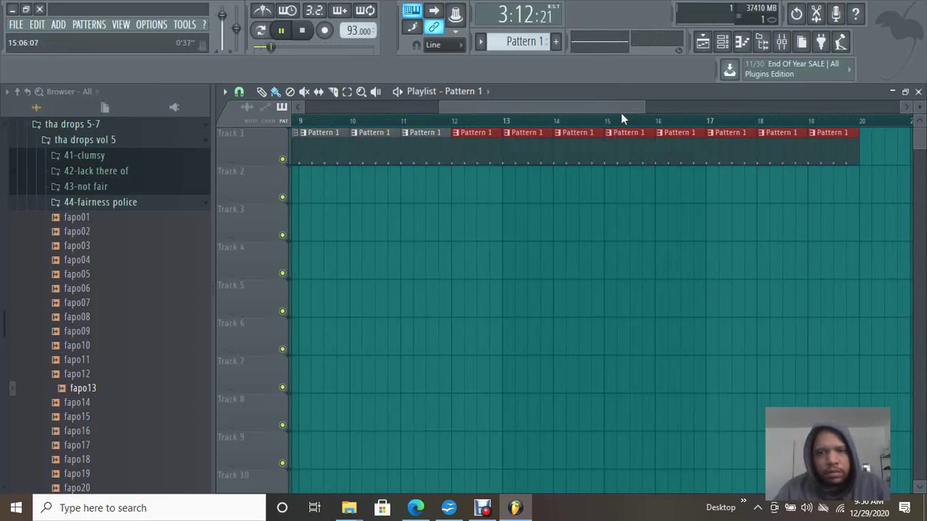
scroll(660, 110, right, 3)
click(637, 153)
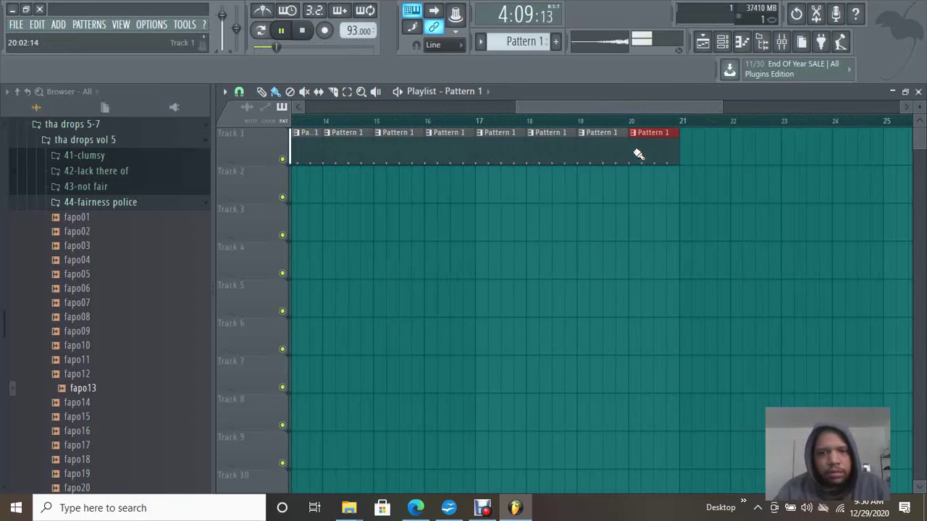
Step: Place a Pattern 1 clip at bar 2 on Track 2 and delete the bar 2 clip from Track 1
drag(600, 107, 362, 107)
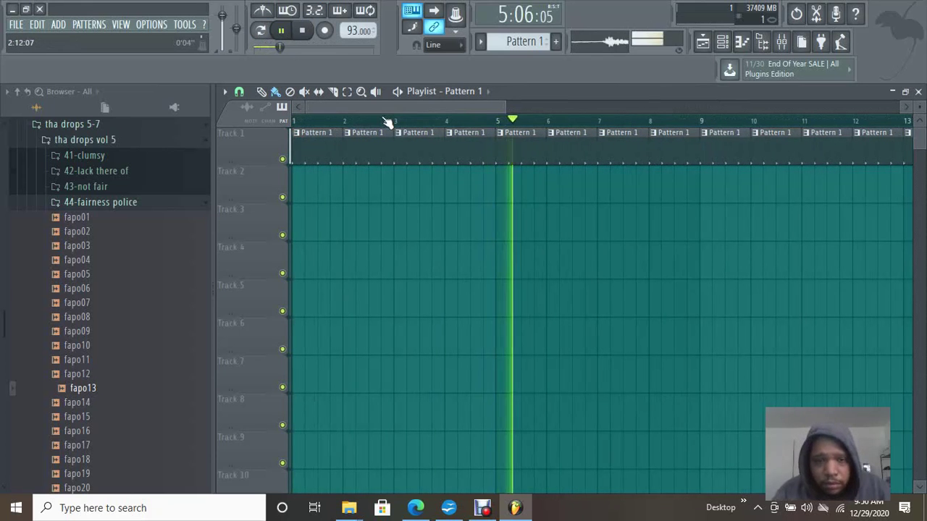
click(354, 190)
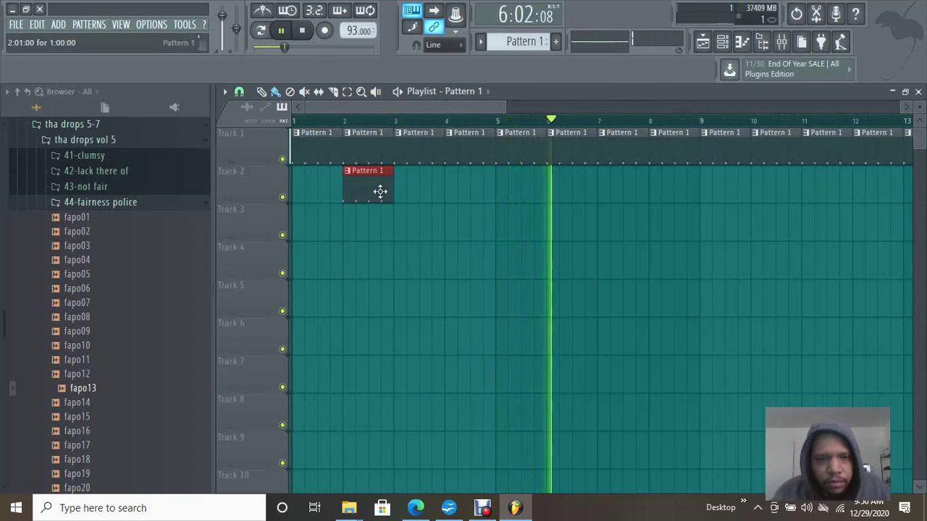
right_click(368, 152)
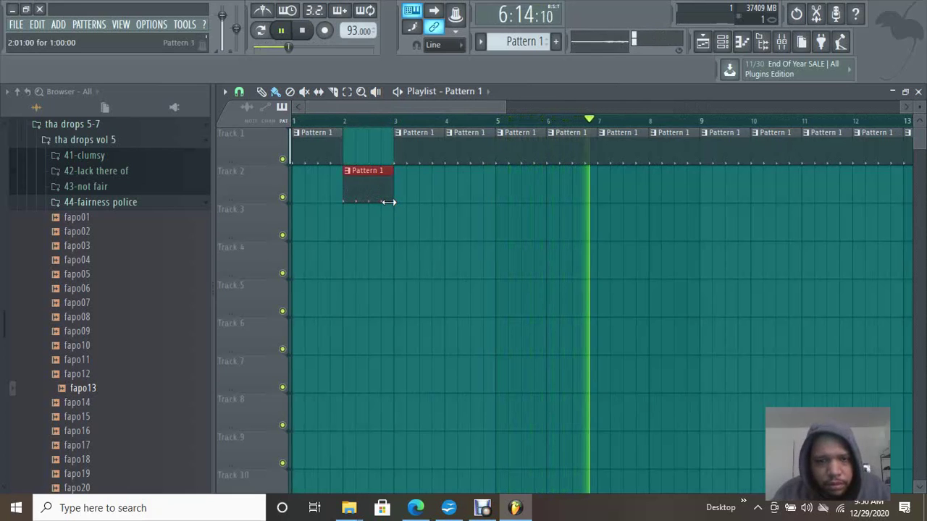
Step: Chop bar 2 into one-beat Pattern 1 clips at beats 1 and 3 on Track 2 and beat 4 on Track 3
click(331, 309)
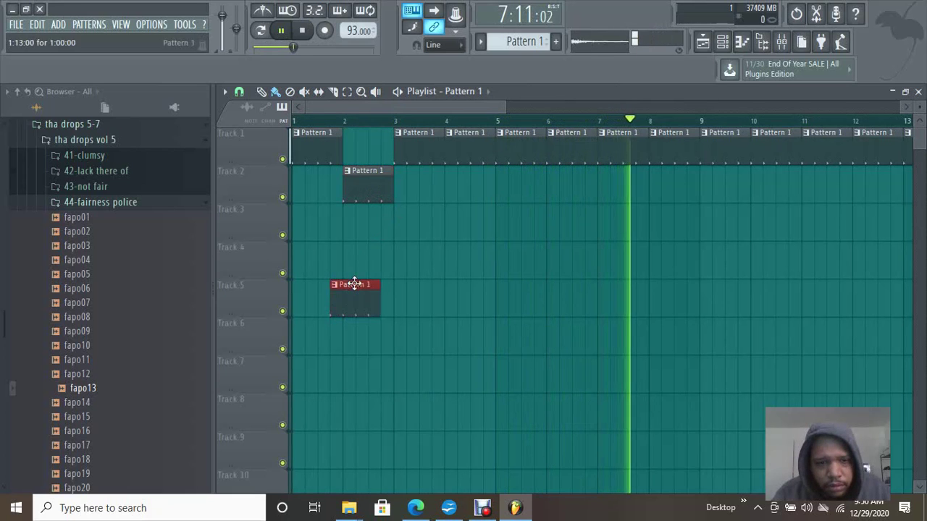
drag(352, 284, 363, 291)
drag(391, 197, 354, 194)
click(371, 191)
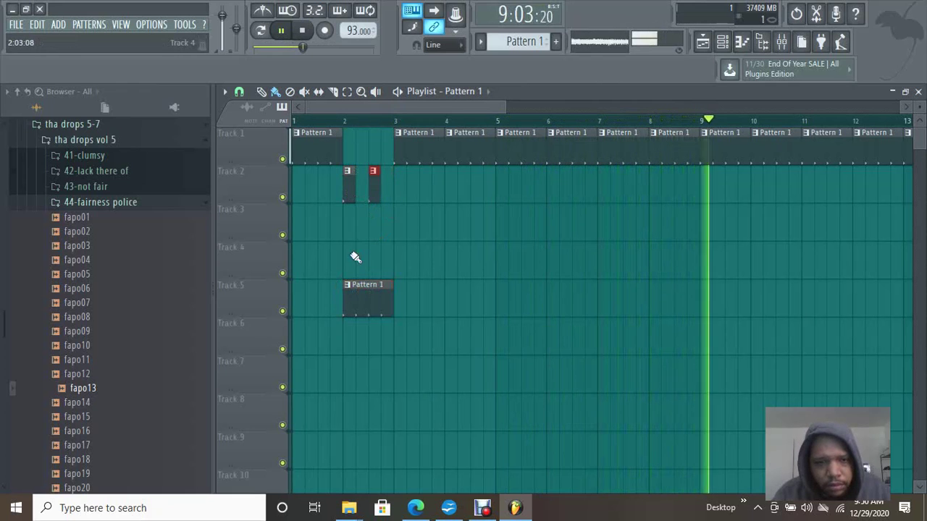
drag(349, 299, 390, 201)
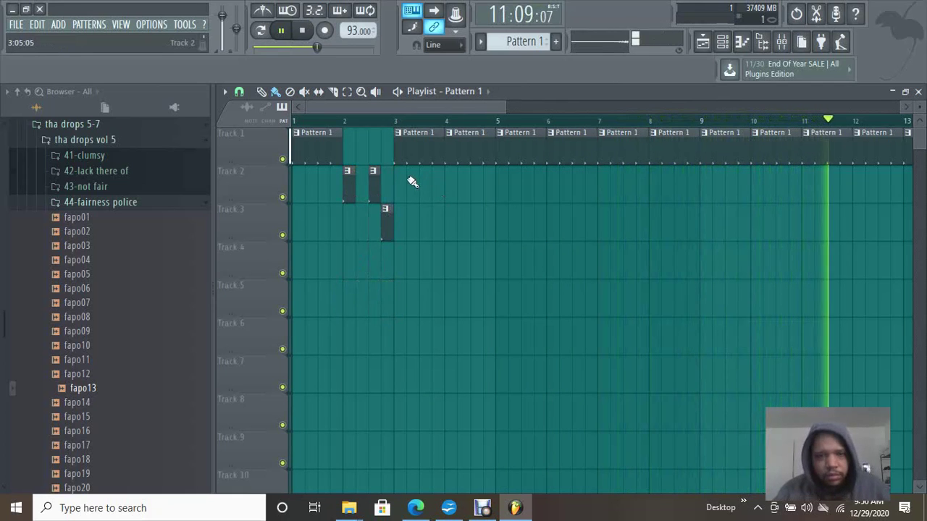
Step: Replay the arrangement and replace the one-beat Pattern 1 clip at beat 3 of bar 2 on Track 2
key(space)
key(space)
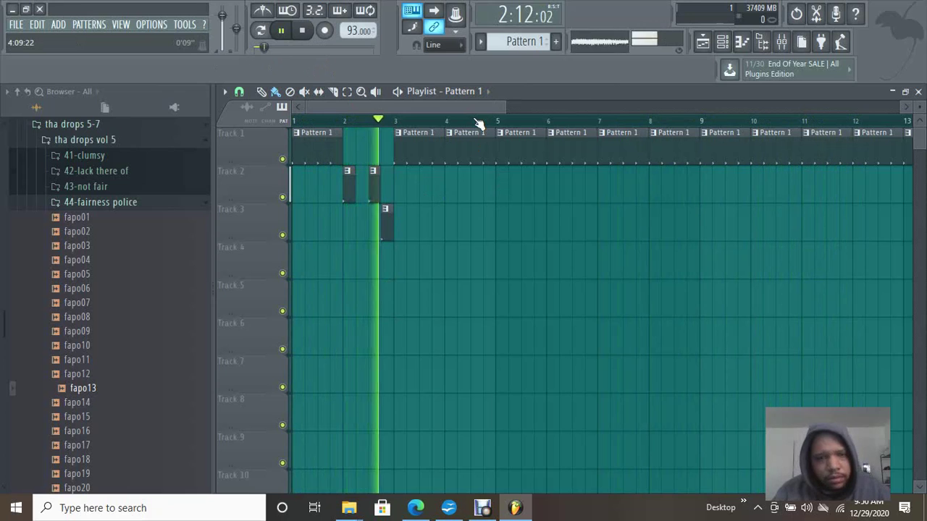
right_click(374, 183)
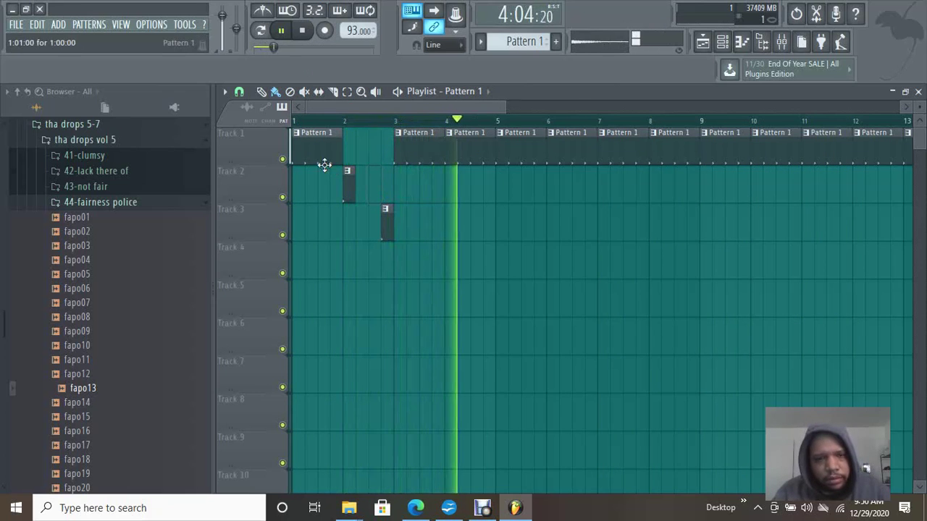
mouse_move(339, 274)
mouse_down()
mouse_move(382, 269)
mouse_move(375, 267)
mouse_move(384, 166)
mouse_up()
key(space)
key(space)
Step: Turn the beat 3 clip in bar 2 on Track 2 into two adjacent half-beat Pattern 1 clips at steps 9 and 11
drag(507, 107, 387, 106)
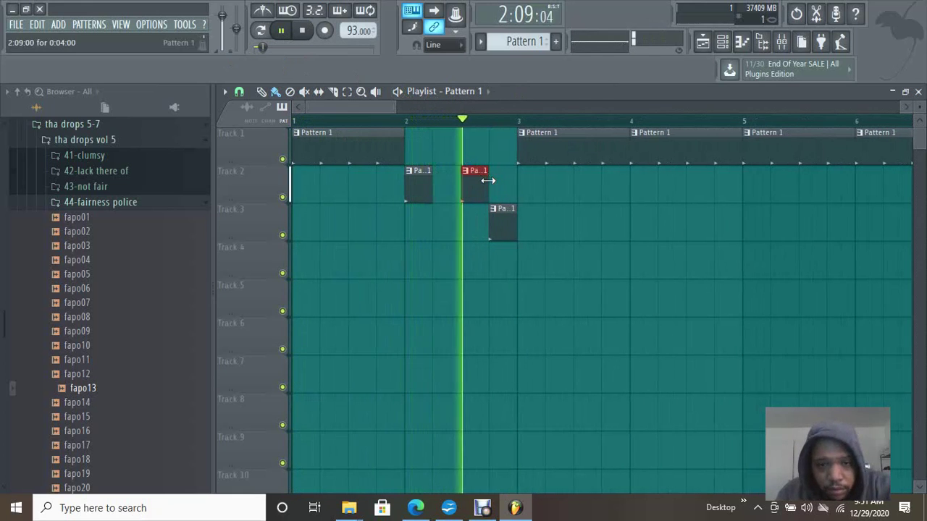
drag(488, 181, 588, 180)
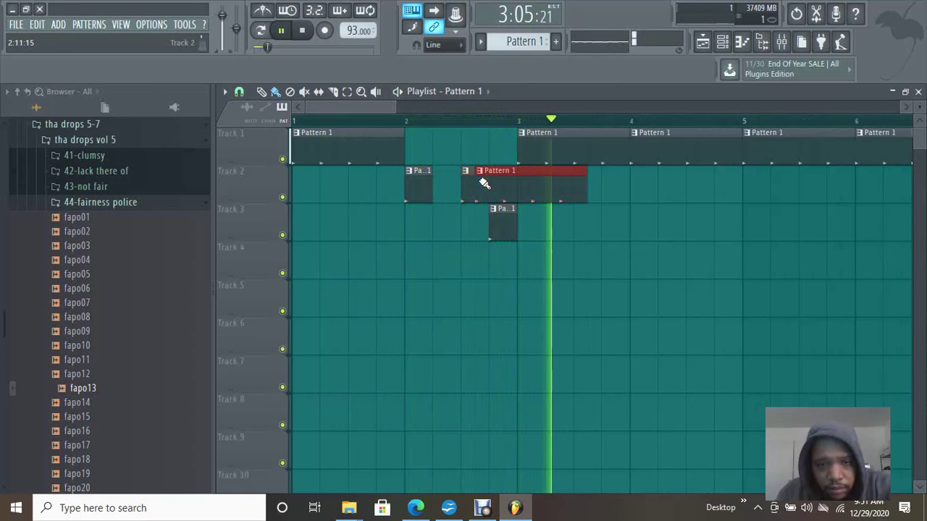
right_click(499, 183)
click(489, 185)
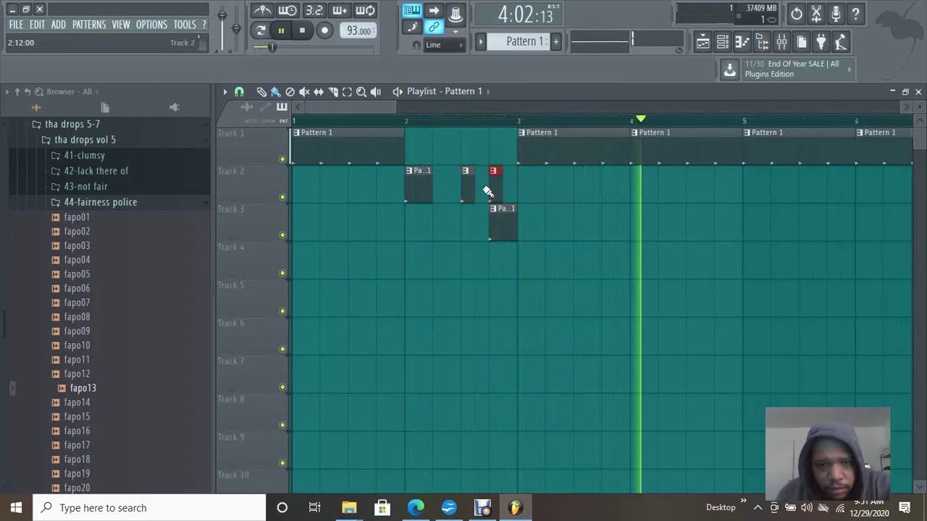
drag(489, 187, 475, 187)
Step: Replace Track 3's bar 2 clip with a new Pattern 1 clip trimmed to its last beat
right_click(491, 214)
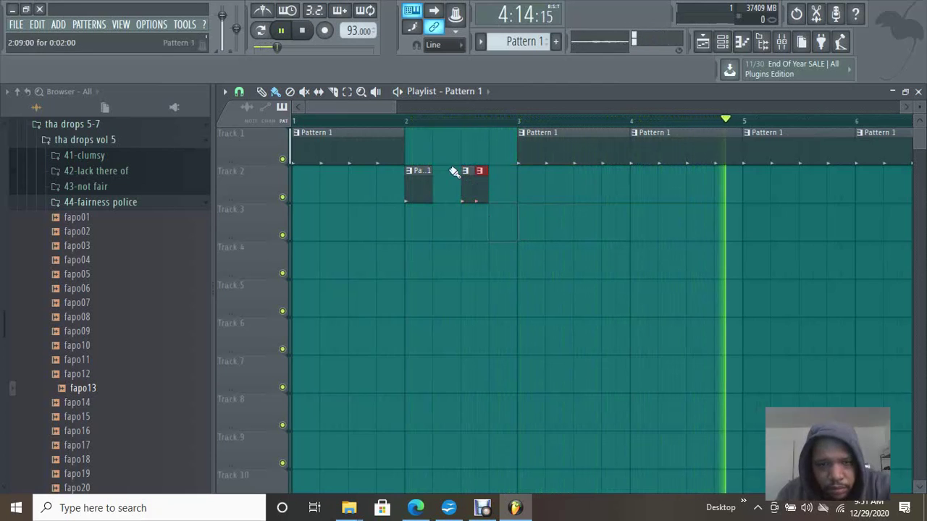
click(409, 221)
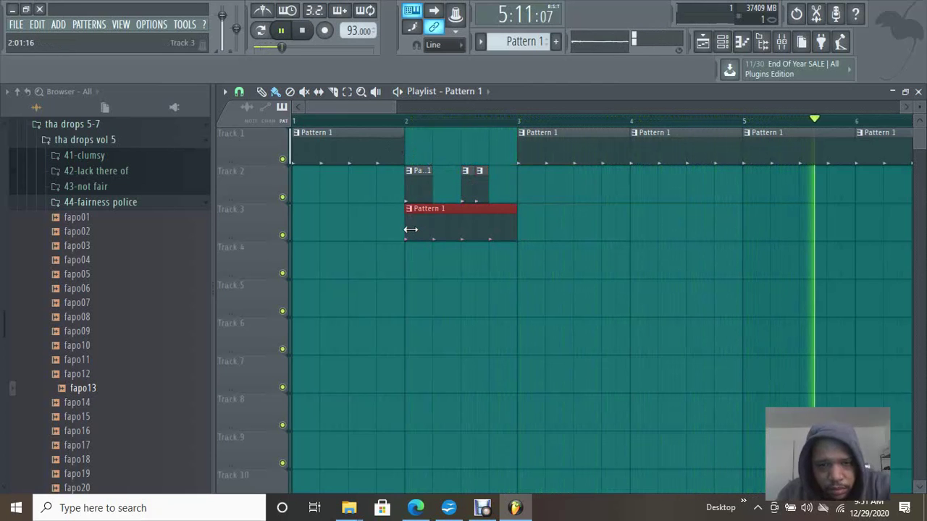
drag(407, 225, 492, 246)
Step: Chop Track 3's last-beat clip into one-step Pattern 1 clips at steps 13, 15 and 16 of bar 2
drag(396, 107, 346, 115)
click(642, 243)
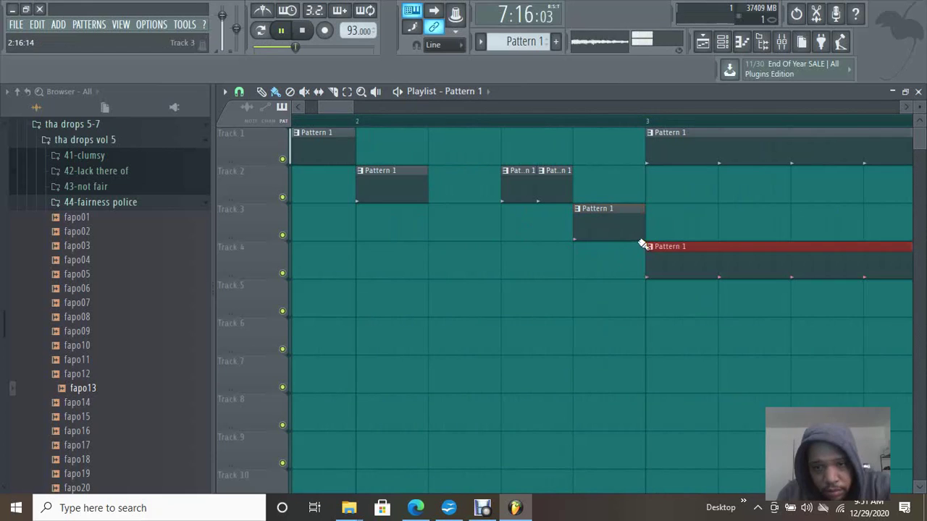
right_click(646, 252)
drag(642, 230, 593, 222)
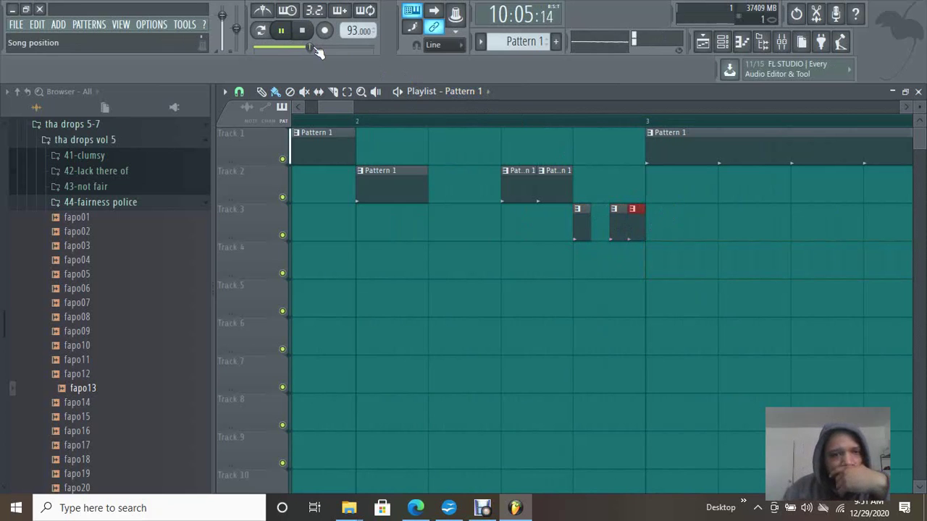
Step: Replay the arrangement from the start and delete the one-step Pattern 1 clip at step 16 of bar 2 on Track 3
drag(315, 49, 257, 48)
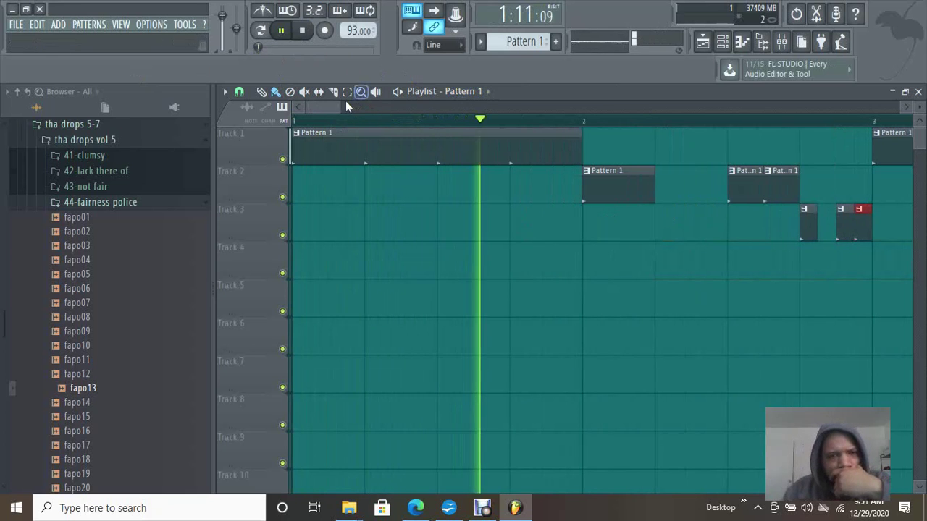
drag(340, 107, 355, 109)
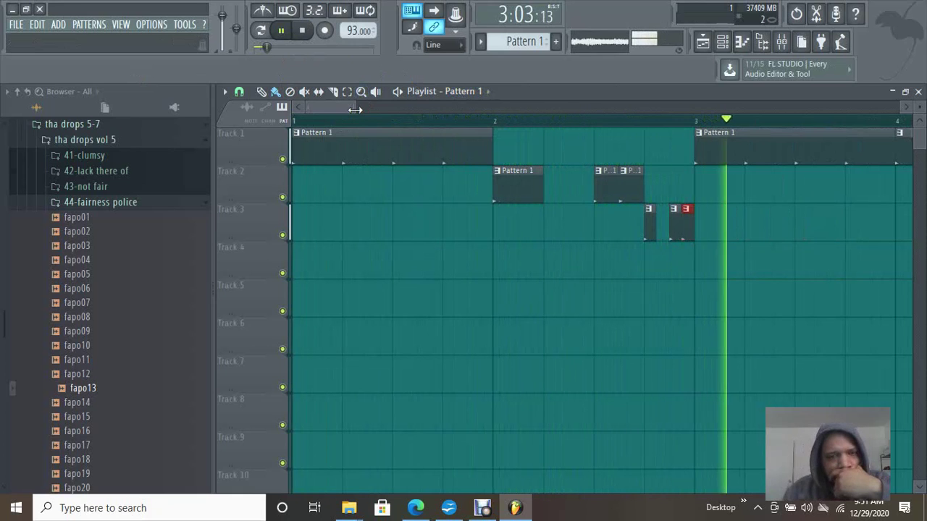
drag(355, 109, 368, 108)
right_click(611, 211)
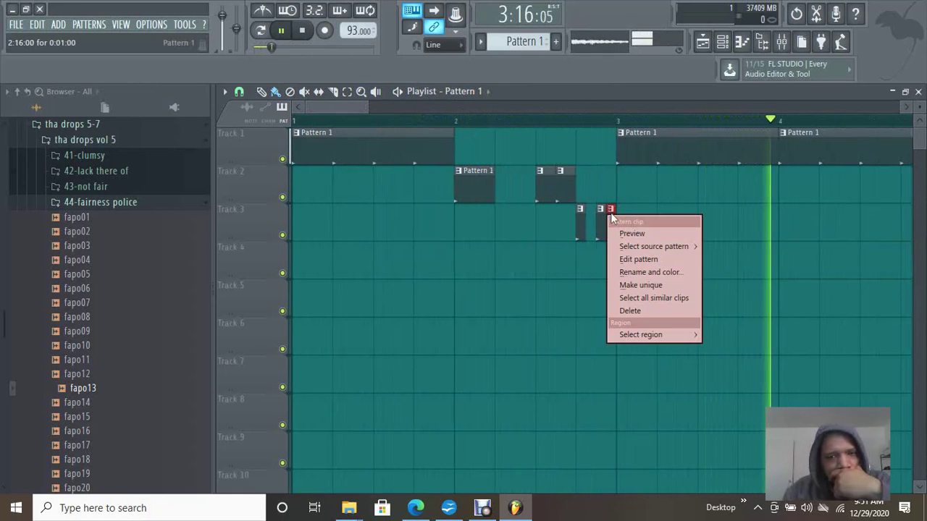
click(552, 210)
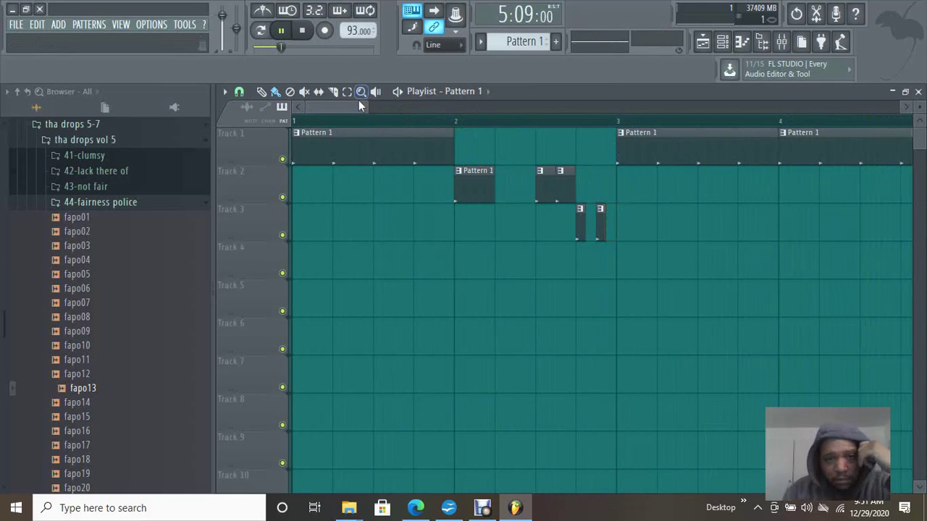
Step: Delete the full-bar Pattern 1 clips in bars 5 to 7 on Track 1
drag(356, 102, 316, 125)
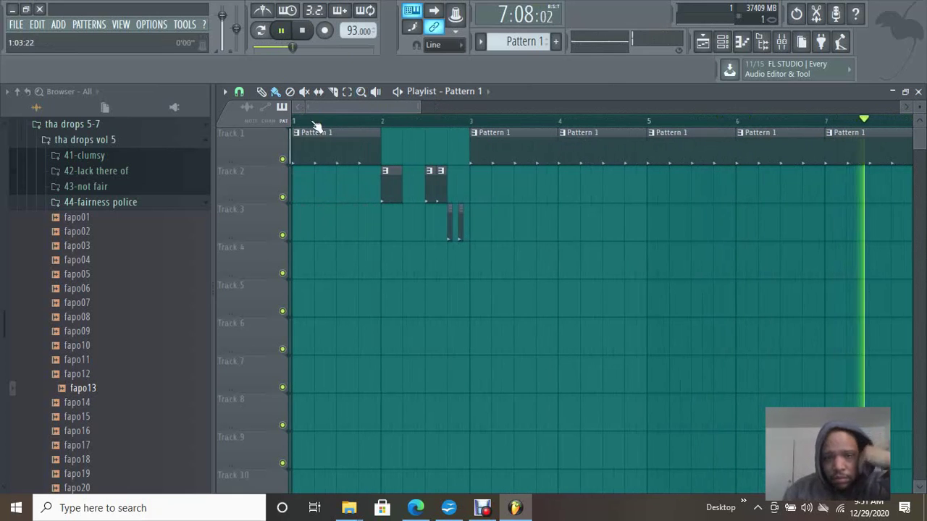
right_click(656, 155)
right_click(782, 155)
right_click(900, 159)
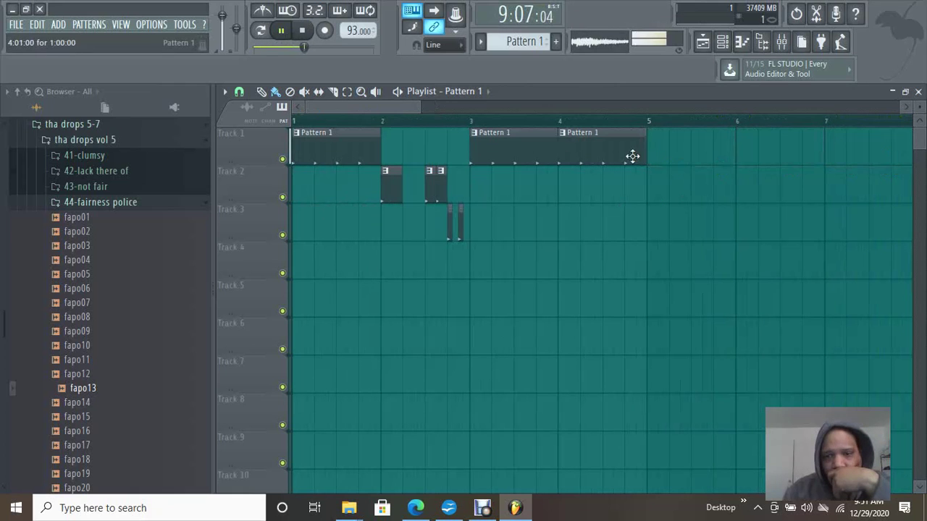
Step: Chop Track 1's bar 4 clip into half-beat Pattern 1 clips at beats 1 and 2
click(565, 223)
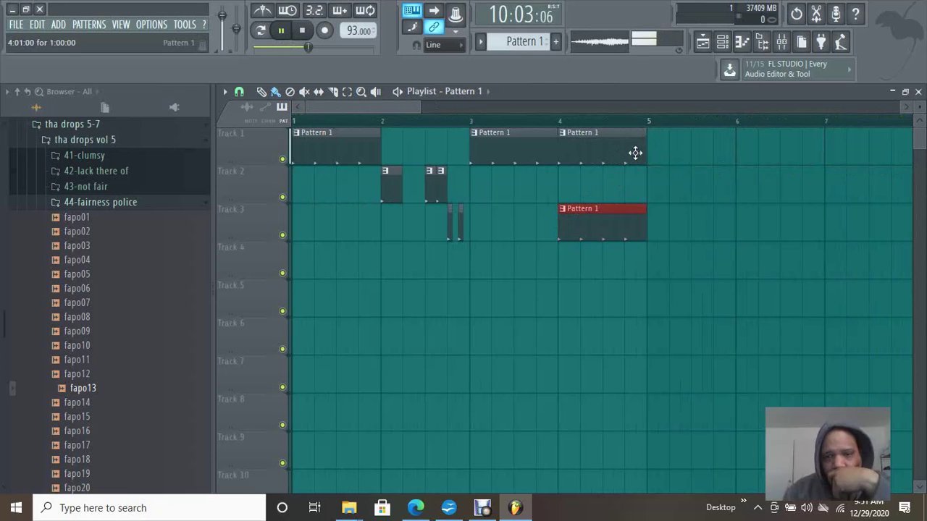
drag(640, 154, 570, 181)
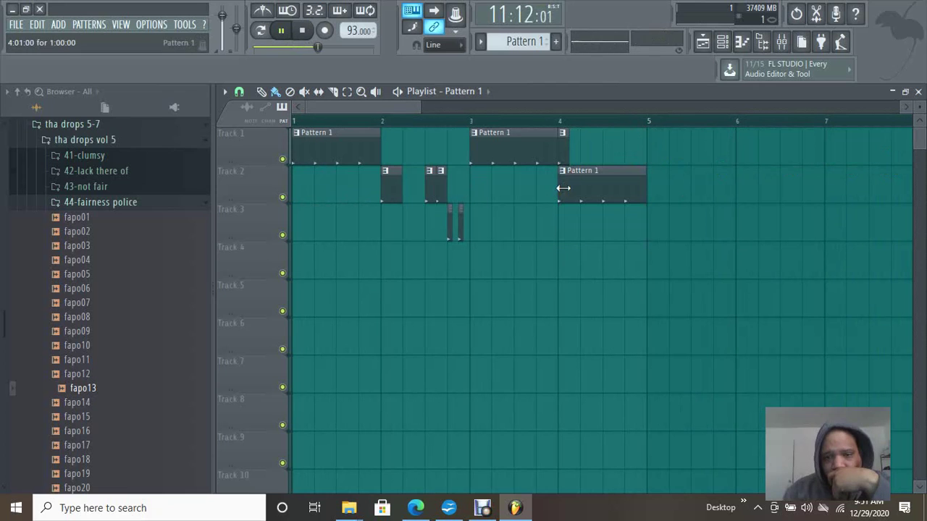
click(608, 145)
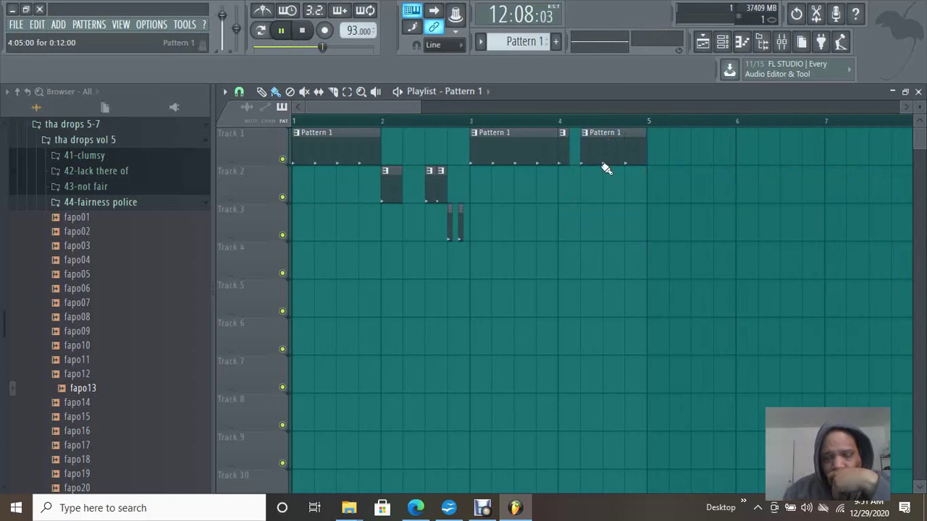
drag(647, 156, 586, 140)
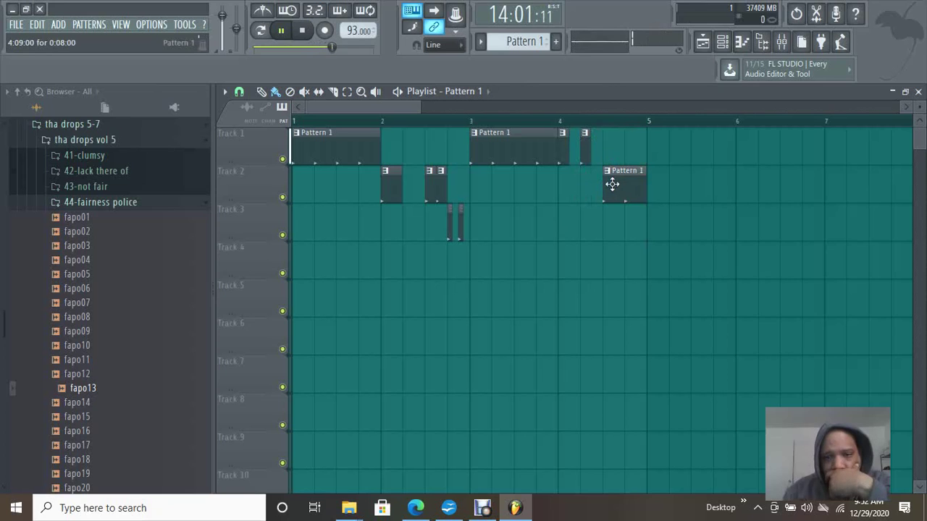
Step: Fill the rest of bar 4 on Track 1 with one-step Pattern 1 clips at steps 9 and 11 and a one-beat clip at beat 4
drag(611, 184, 613, 145)
click(609, 196)
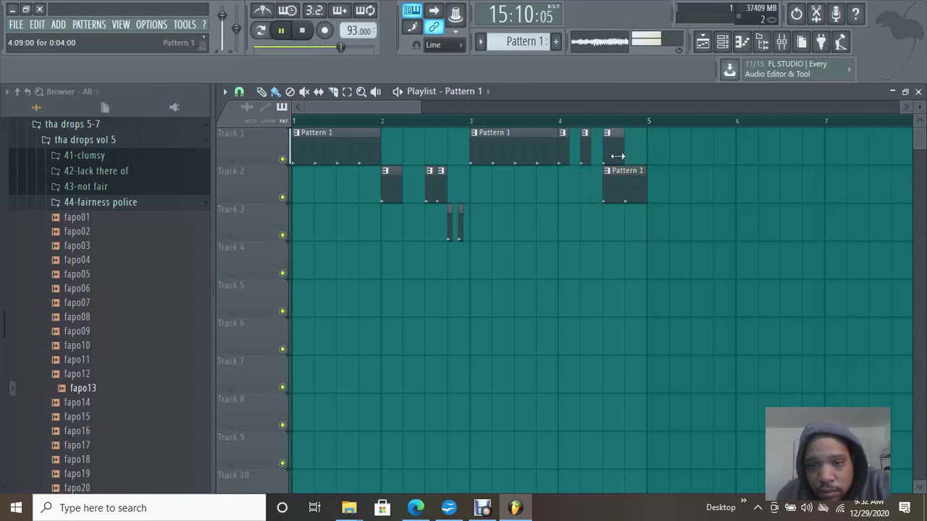
drag(418, 106, 380, 112)
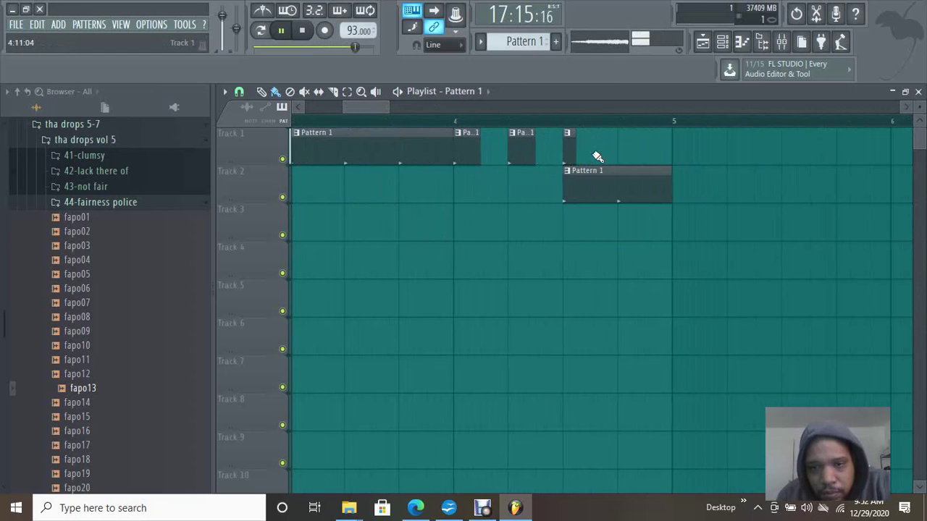
drag(570, 191, 651, 140)
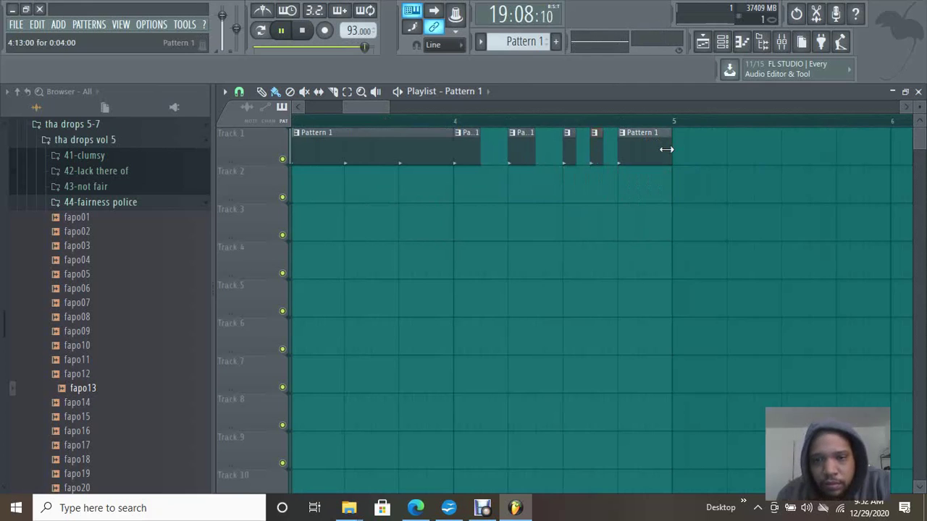
Step: Delete all remaining Pattern 1 clips beyond bar 7 on Track 1
drag(386, 104, 457, 102)
drag(543, 149, 898, 156)
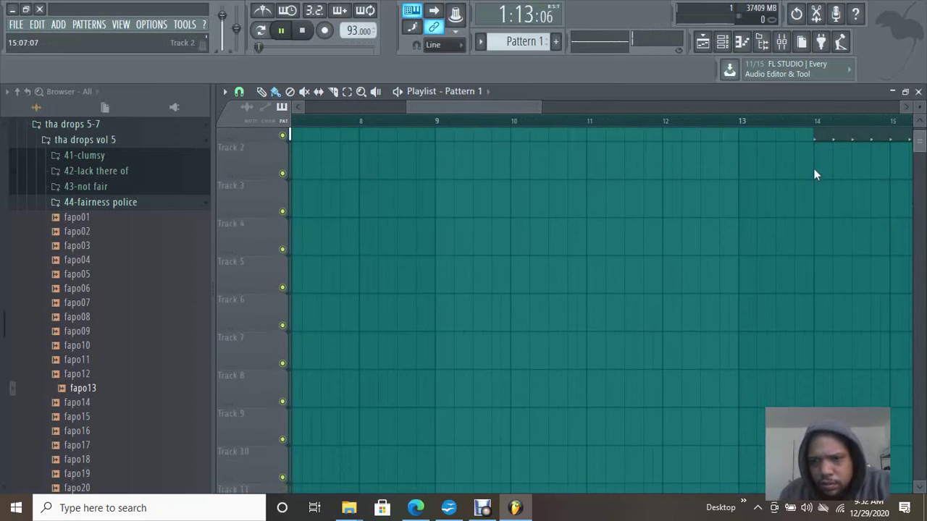
scroll(918, 145, down, 1)
scroll(876, 138, up, 1)
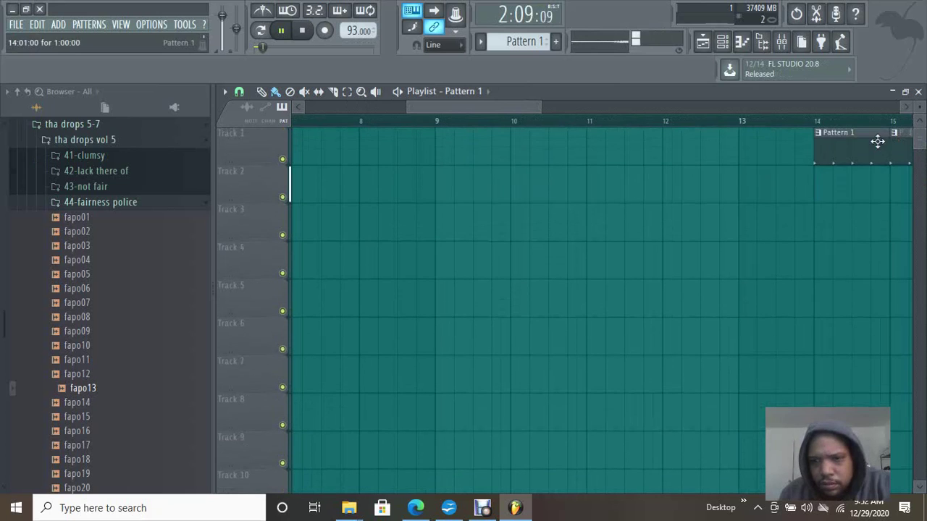
drag(876, 138, 901, 154)
drag(525, 112, 662, 114)
right_click(410, 148)
right_click(600, 153)
right_click(688, 141)
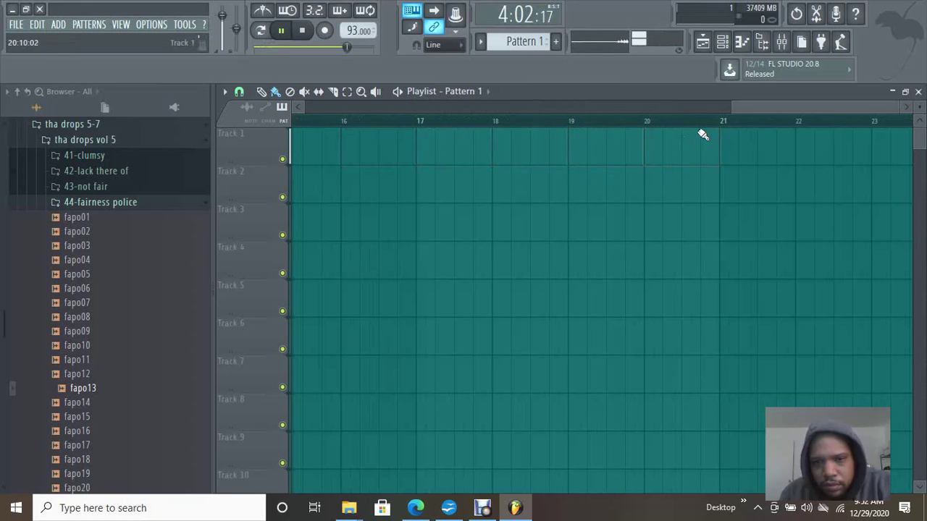
Step: Select every clip in bars 1 to 4 on Tracks 1 to 3 and copy the selection
drag(748, 113, 236, 126)
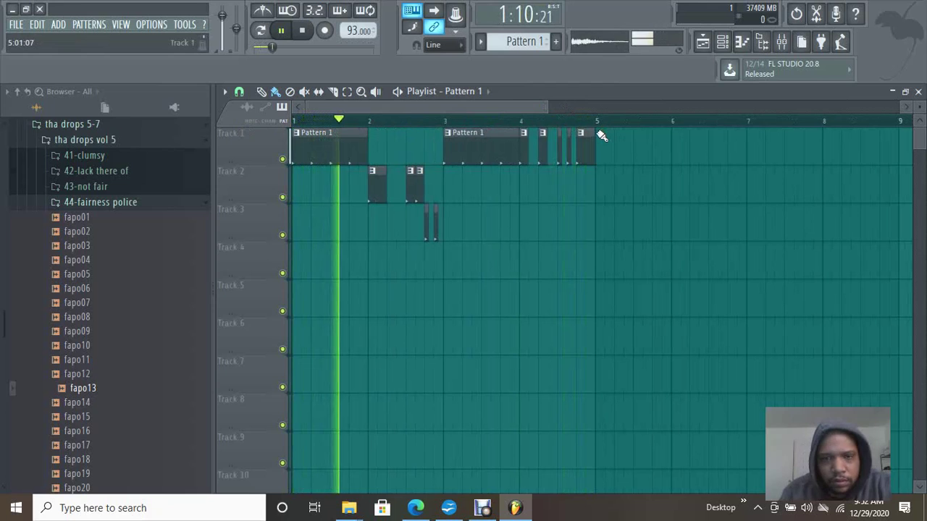
click(347, 91)
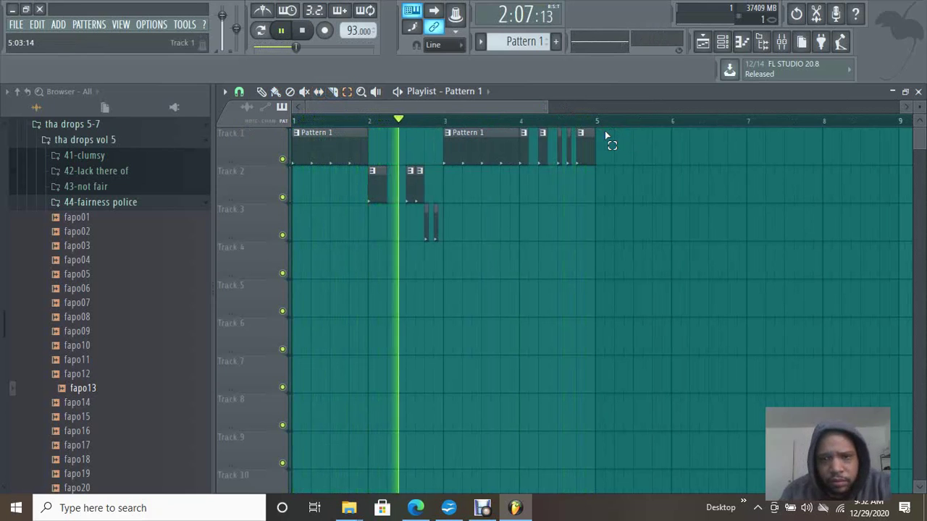
drag(597, 134, 233, 247)
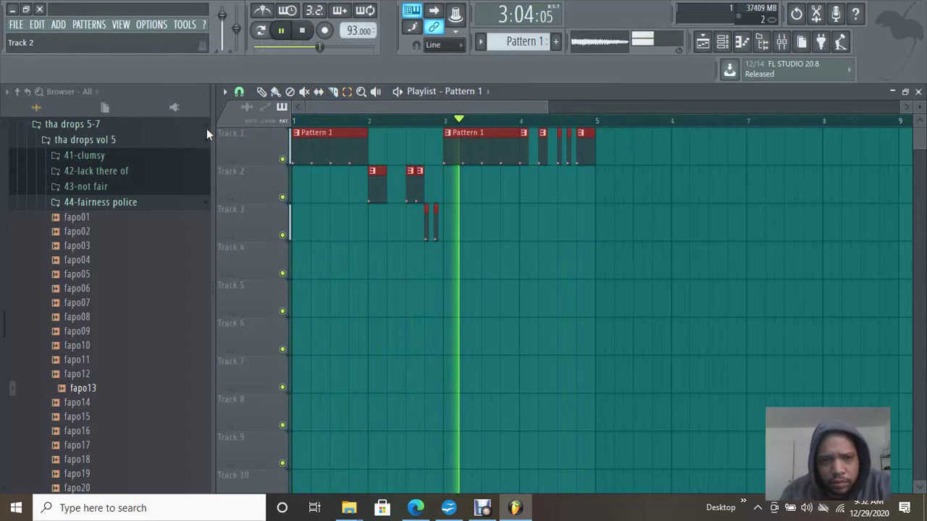
click(37, 25)
click(38, 71)
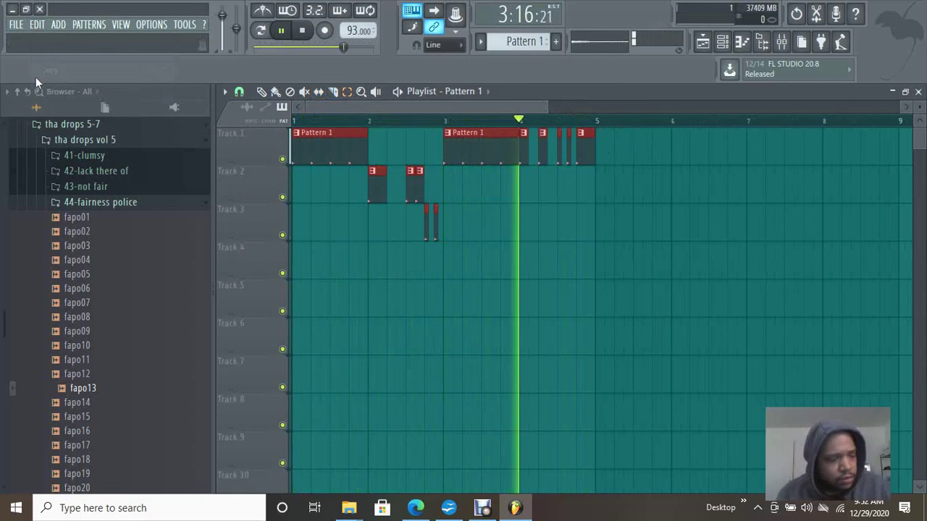
Step: Paste the copied four-bar arrangement four times in a row, starting at bars 5, 9, 13 and 17
drag(427, 110, 540, 109)
click(37, 24)
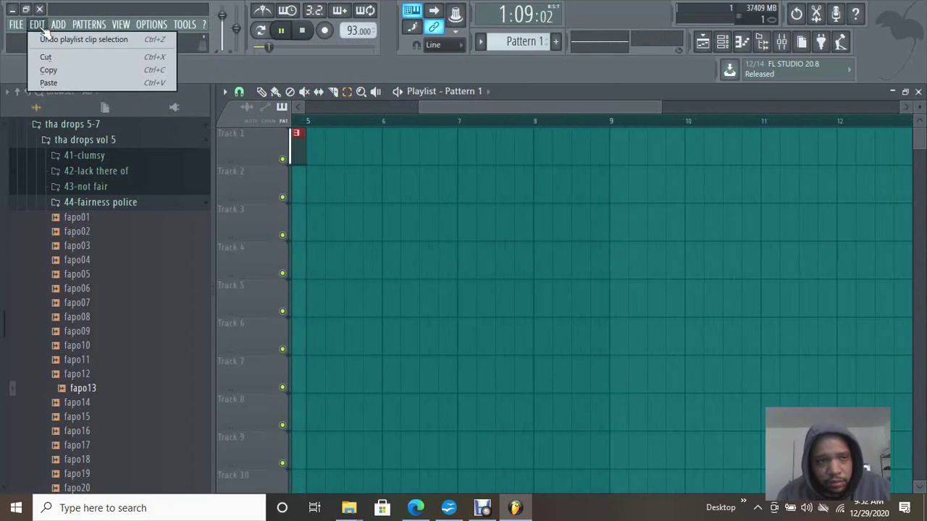
click(56, 86)
drag(563, 114, 665, 90)
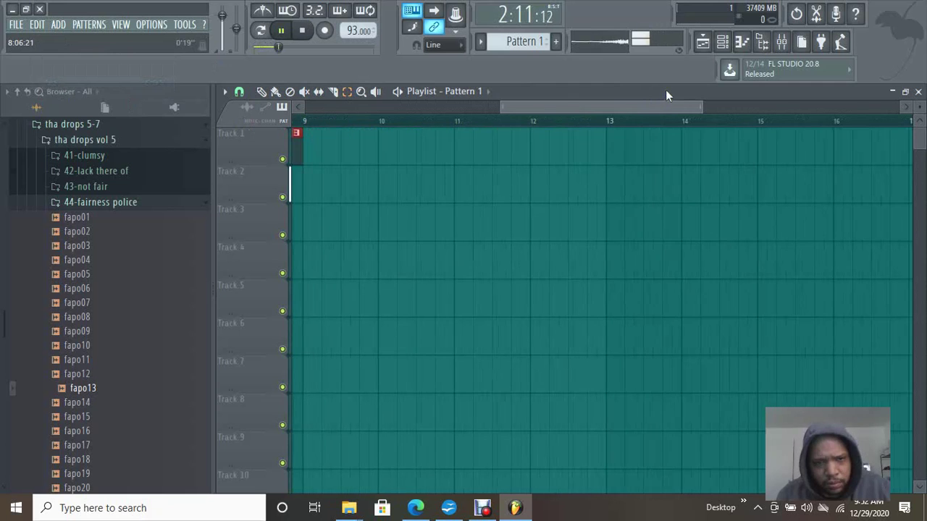
click(36, 25)
click(56, 83)
drag(583, 108, 660, 103)
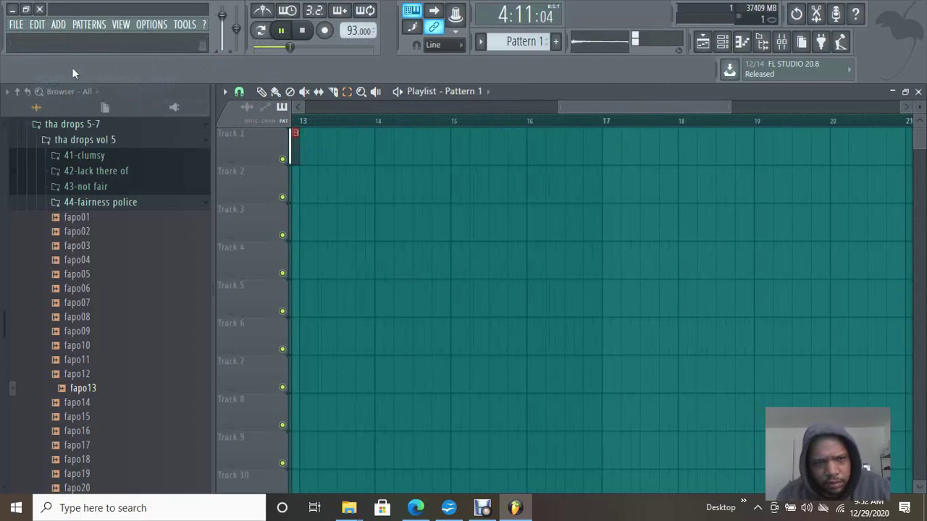
click(37, 24)
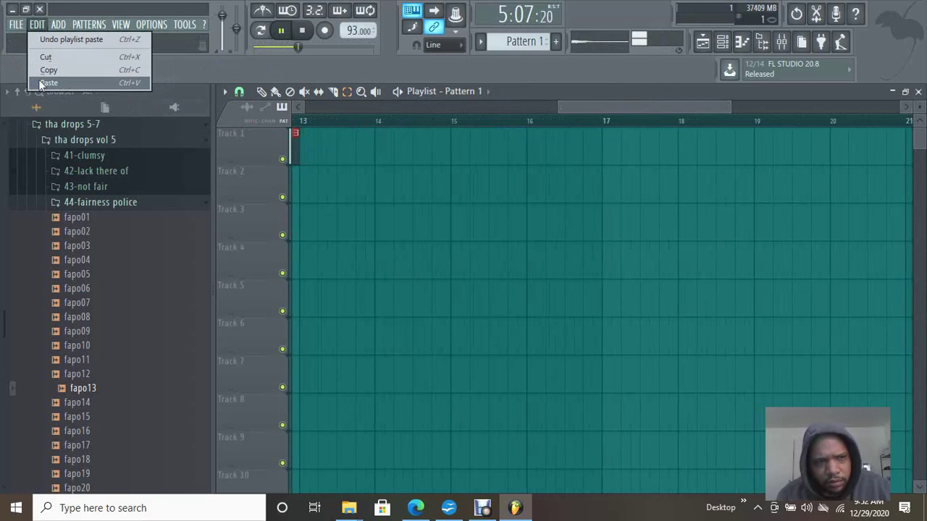
click(40, 83)
drag(566, 105, 639, 107)
click(37, 24)
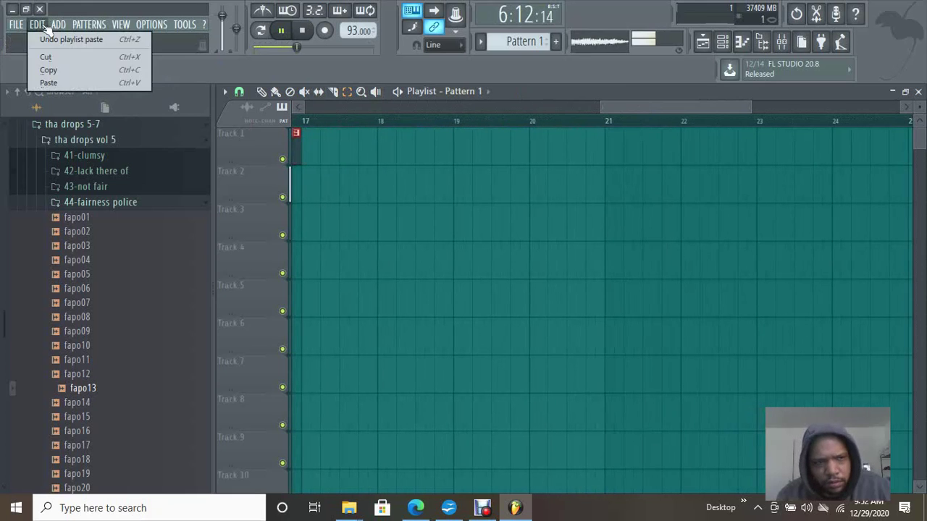
click(35, 81)
Step: Load HiHat_10_TL from the VHS_Rhythms_TL one-shot Hats folder into a new channel below fapo15 in the channel rack
drag(600, 105, 360, 104)
click(740, 42)
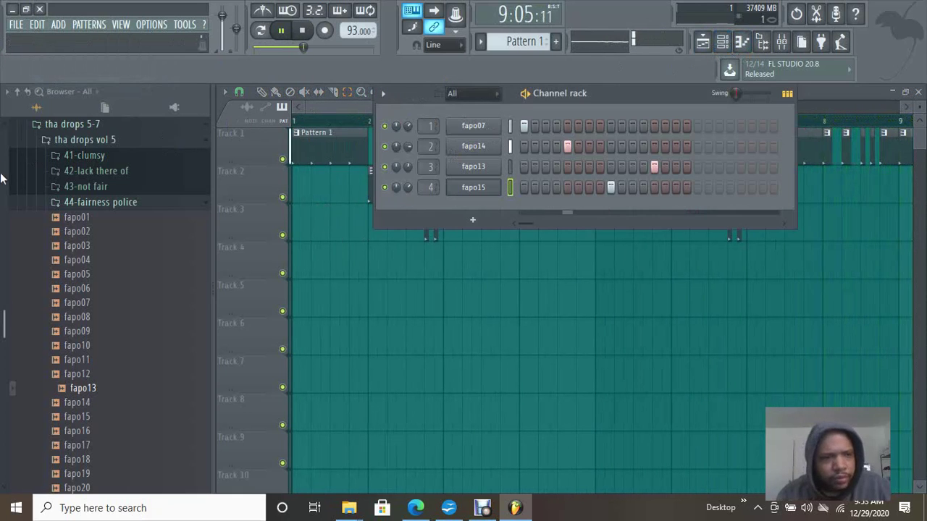
drag(2, 320, 2, 347)
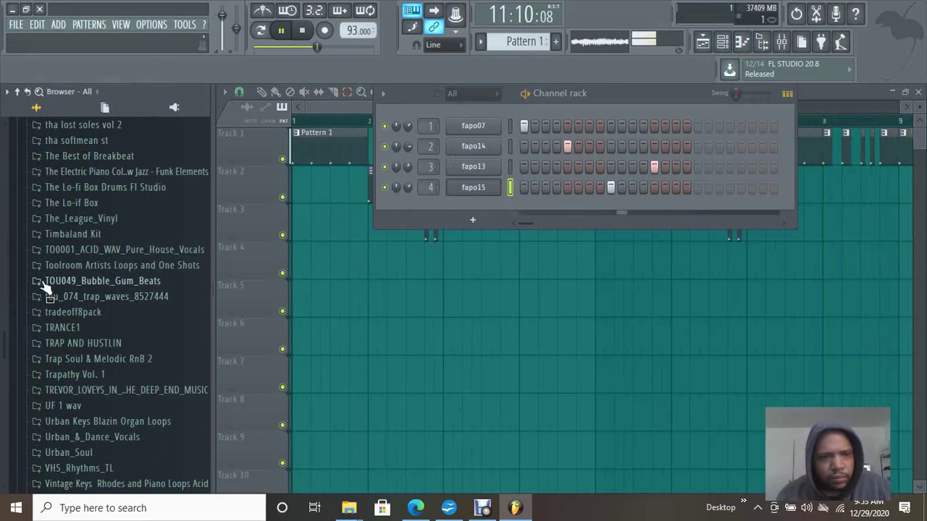
drag(81, 219, 96, 313)
scroll(155, 242, down, 4)
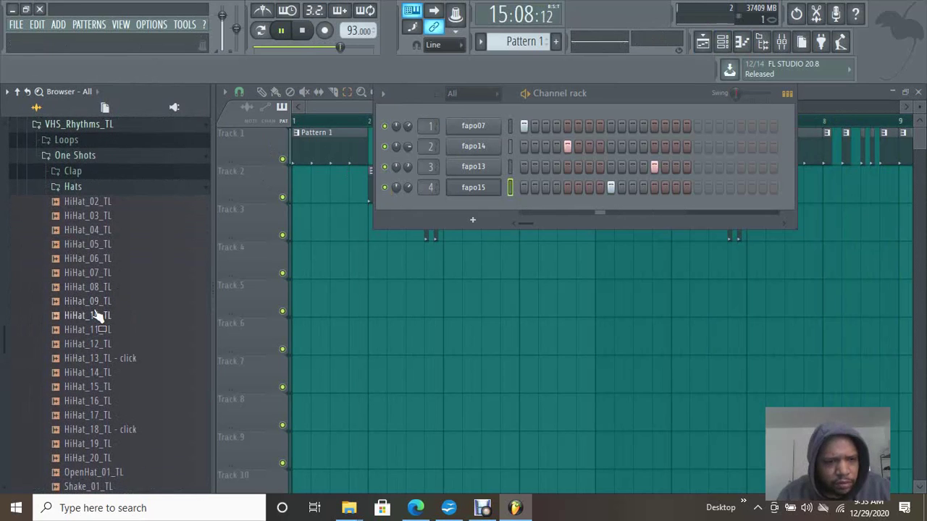
click(97, 316)
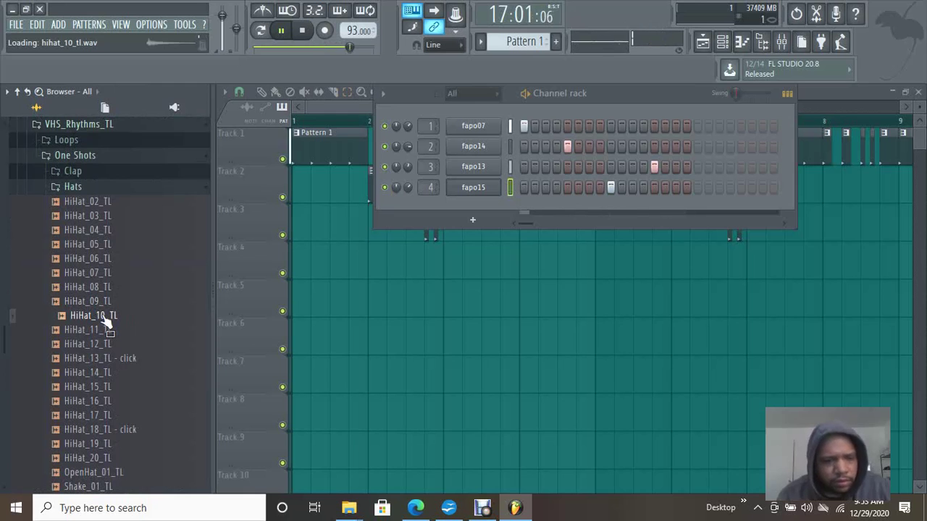
drag(105, 326, 482, 202)
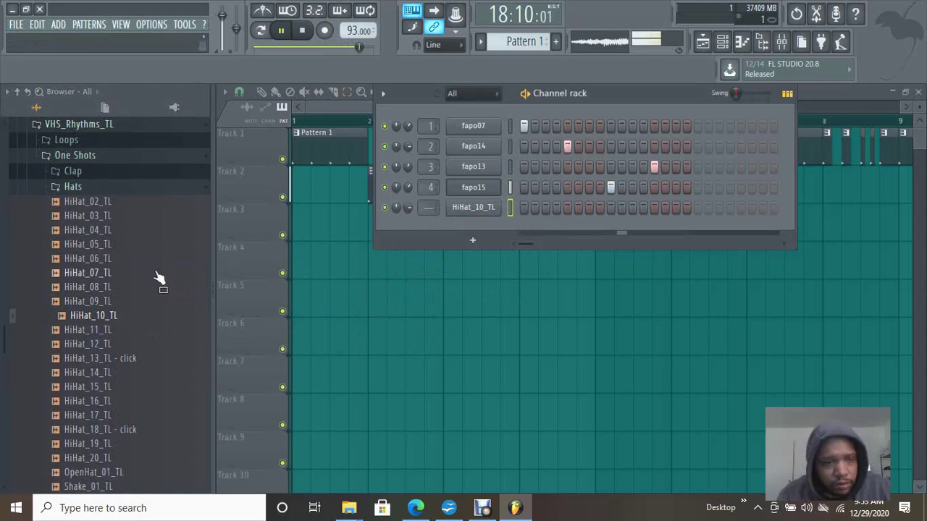
Step: Audition the one-shot clap and snap samples and load Snap_1_TL into a new channel below HiHat_10_TL
click(127, 188)
click(119, 174)
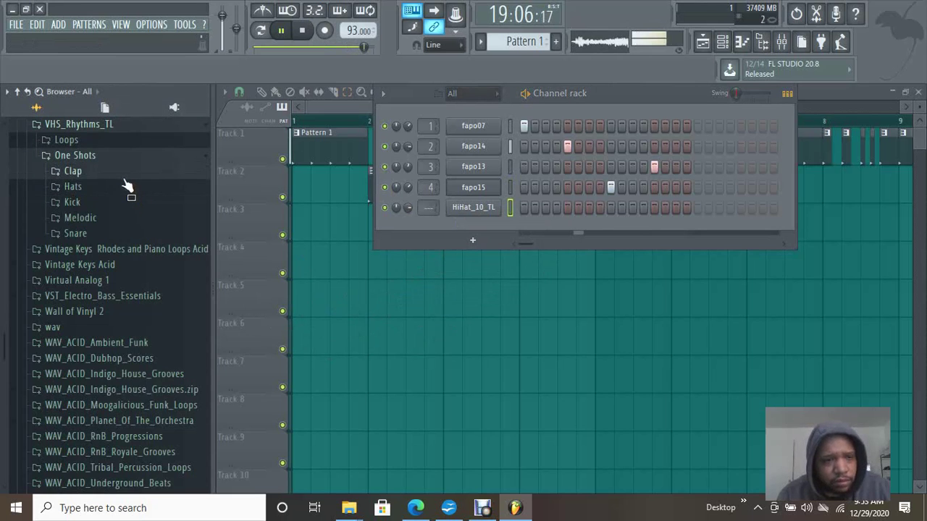
click(100, 214)
click(102, 273)
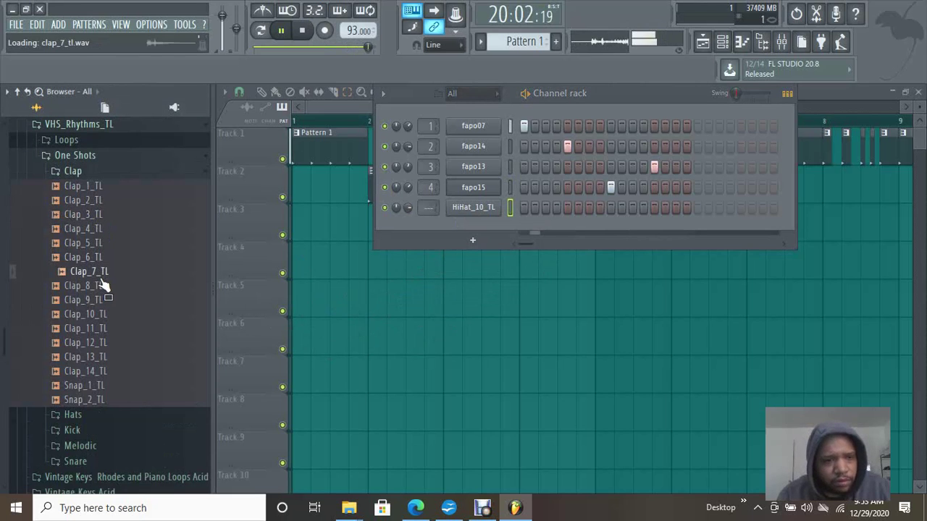
click(112, 344)
click(83, 386)
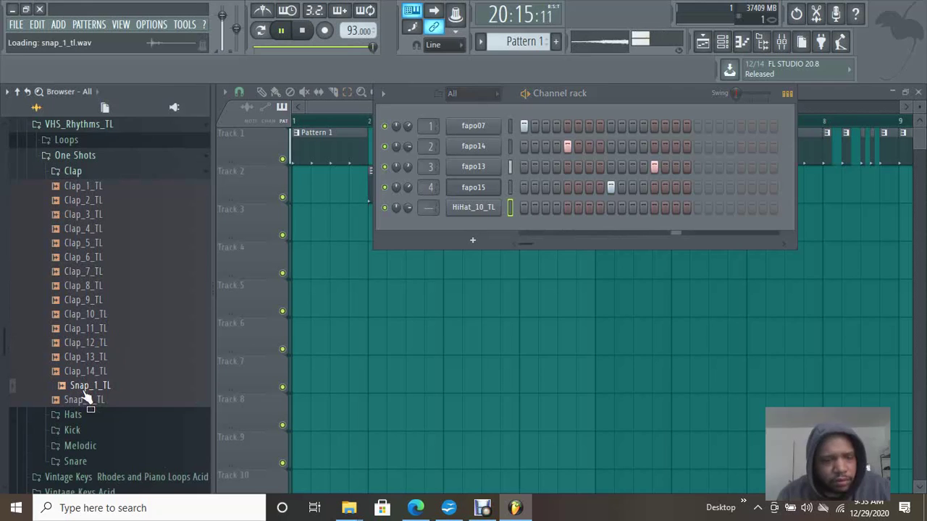
click(85, 400)
drag(87, 389, 484, 226)
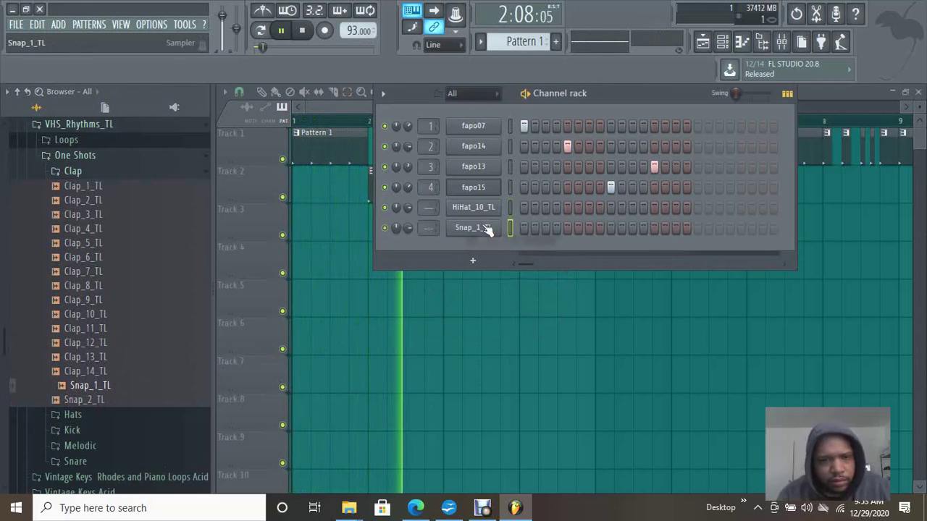
Step: Audition the VHS_Rhythms_TL one-shot kick samples and load Kick_23_TL into a new channel below Snap_1_TL
scroll(137, 247, down, 5)
click(97, 263)
scroll(128, 325, down, 8)
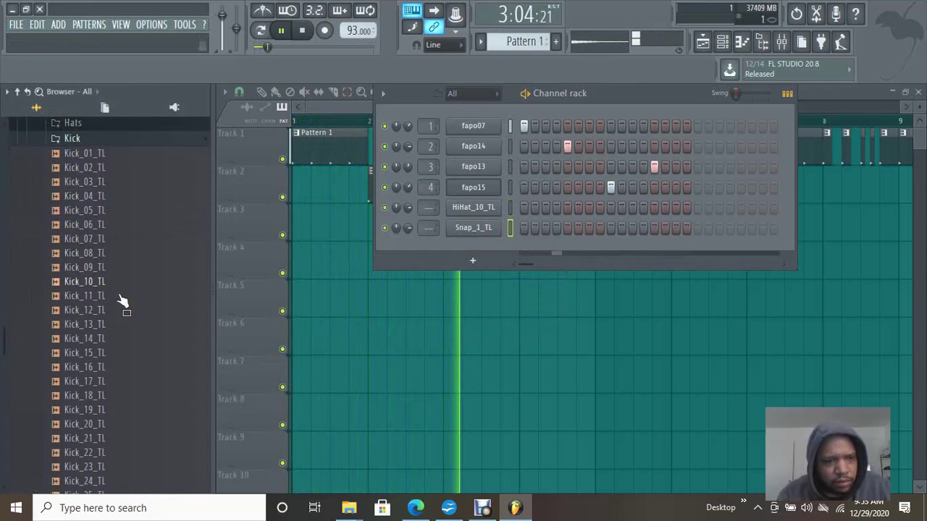
scroll(147, 248, up, 1)
click(133, 250)
click(130, 239)
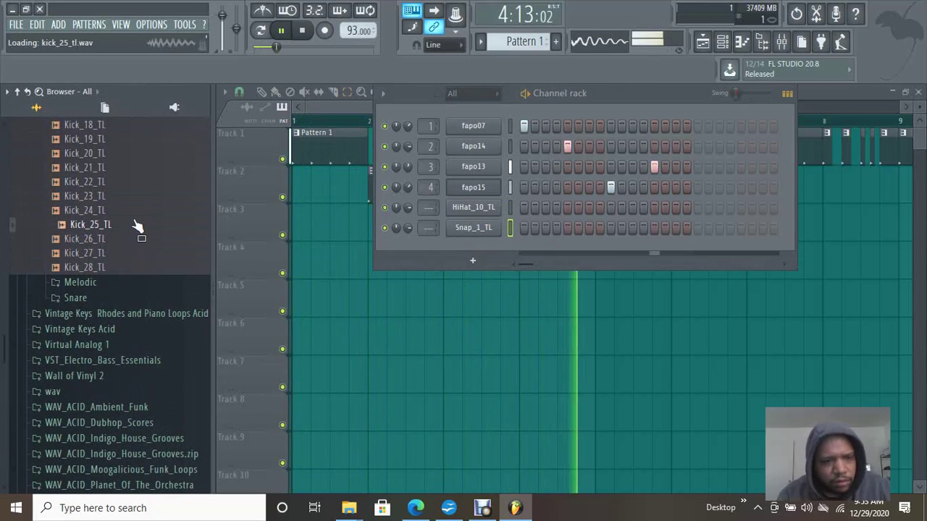
click(114, 254)
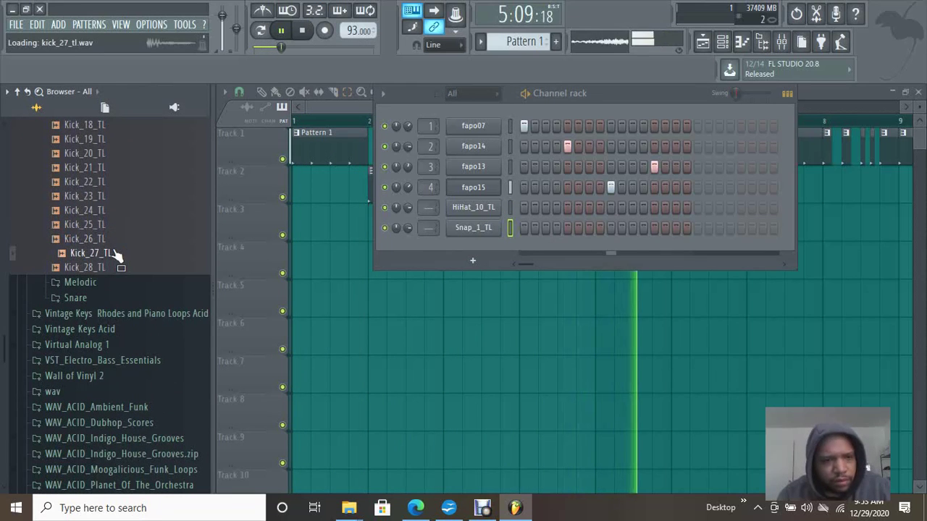
click(117, 183)
click(118, 196)
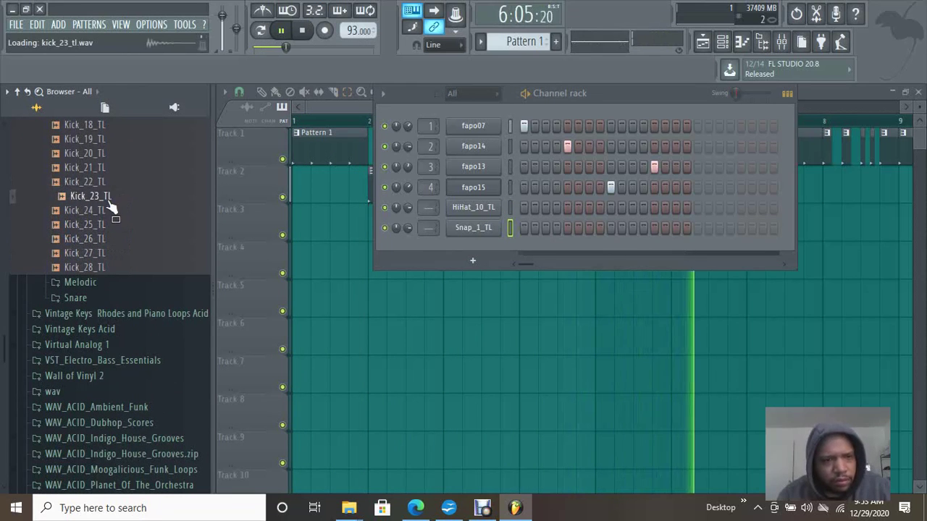
click(105, 211)
click(106, 199)
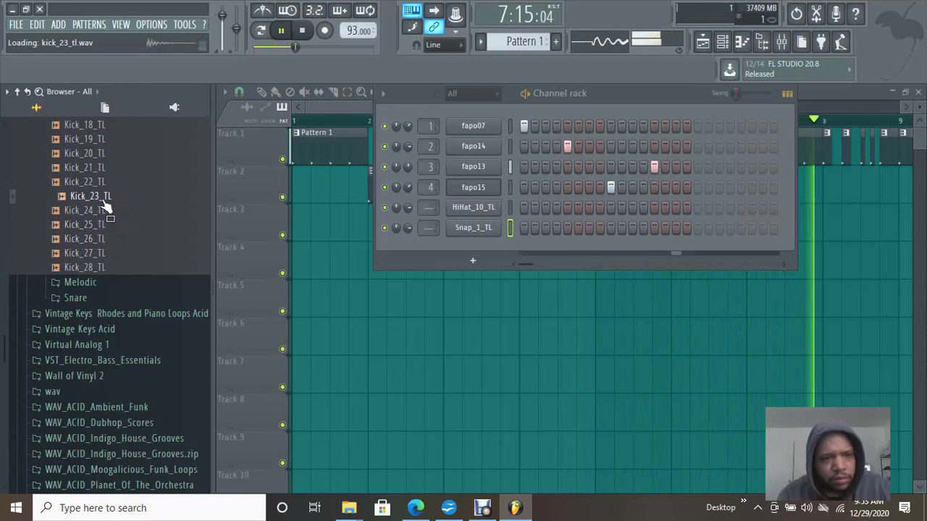
drag(103, 201, 476, 248)
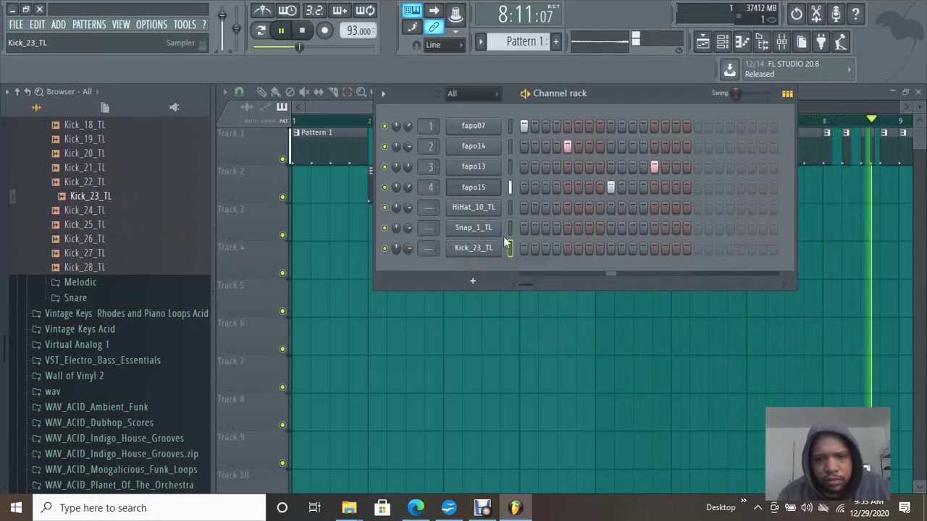
Step: In Pattern 2, place HiHat_10_TL on step 1, Snap_1_TL on steps 5 and 13 and Kick_23_TL on step 9, and play only this pattern
scroll(533, 38, down, 1)
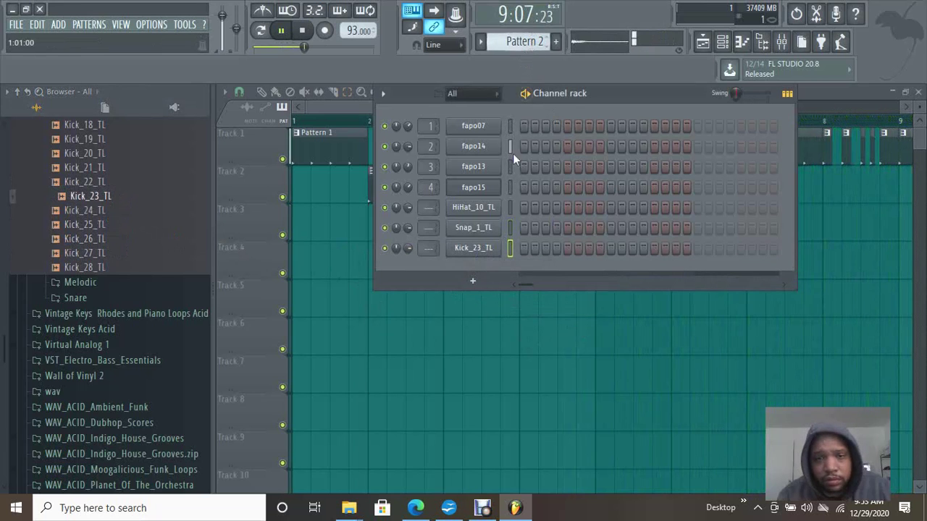
click(523, 208)
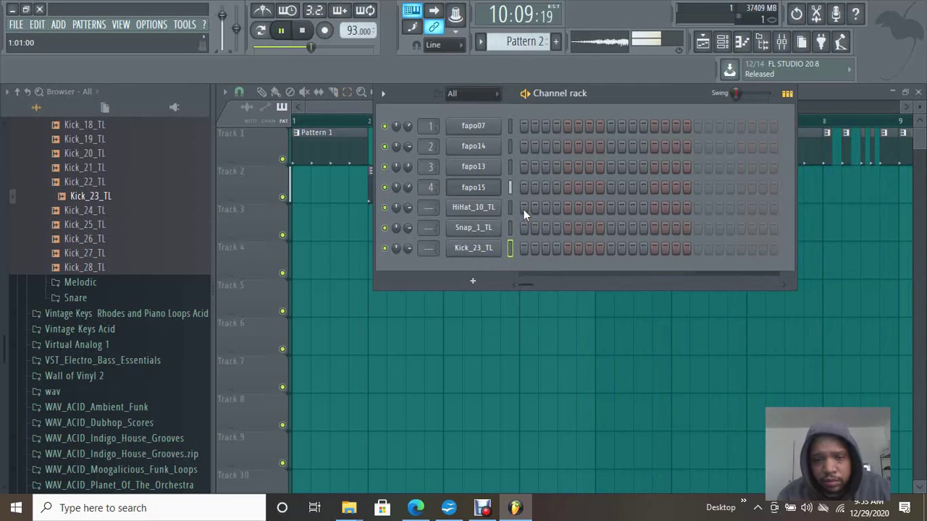
click(568, 229)
click(612, 246)
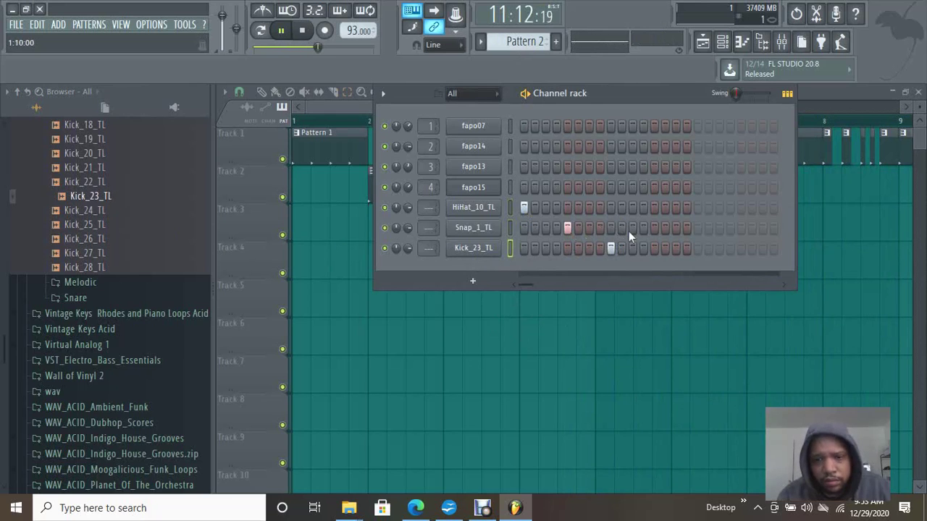
click(653, 229)
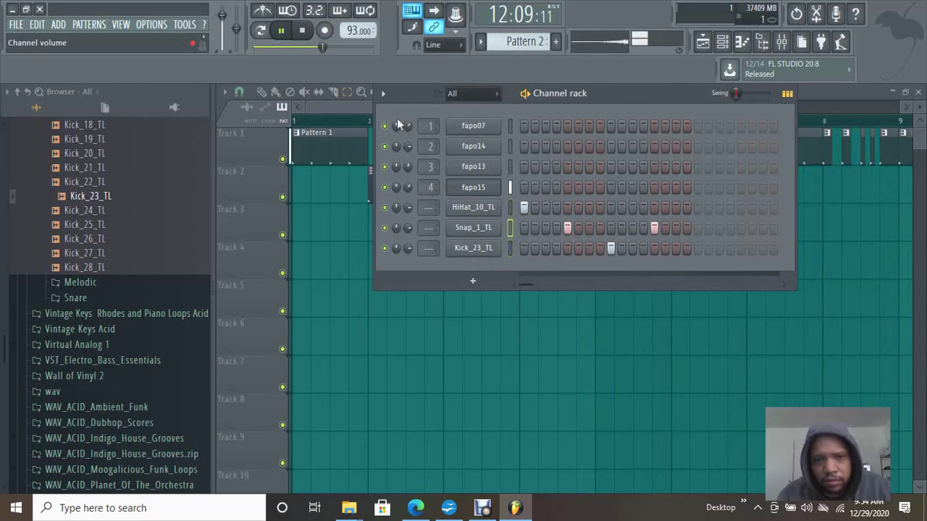
click(260, 30)
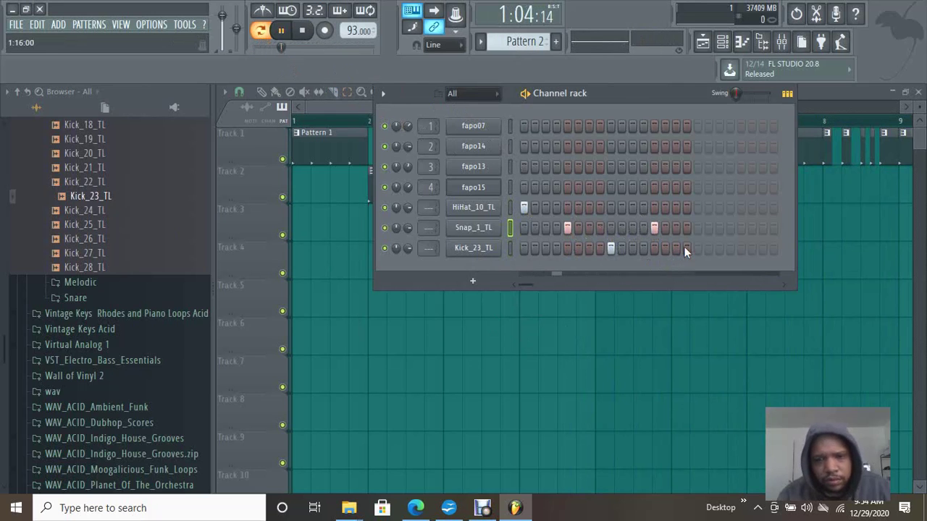
Step: Replace the Snap_1_TL hit on step 13 with a HiHat_10_TL hit and add a Kick_23_TL hit on step 11
click(655, 228)
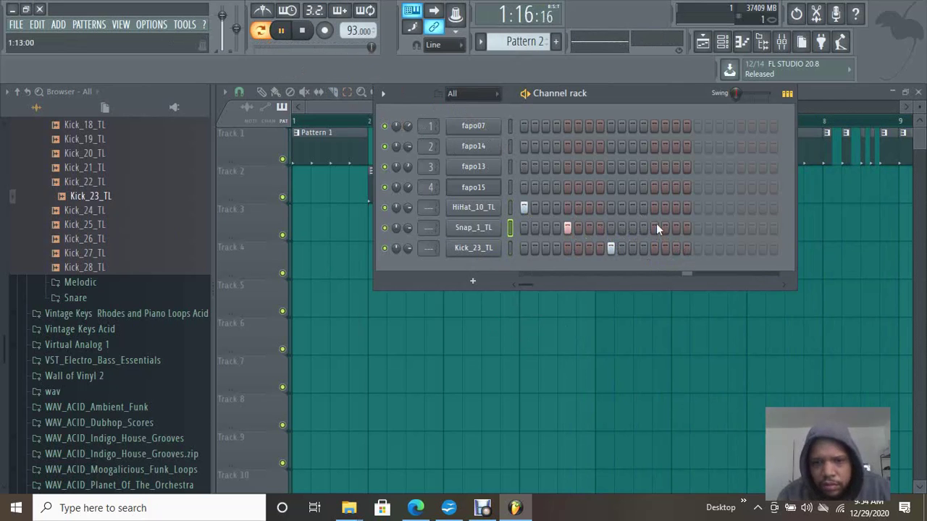
click(631, 250)
click(653, 210)
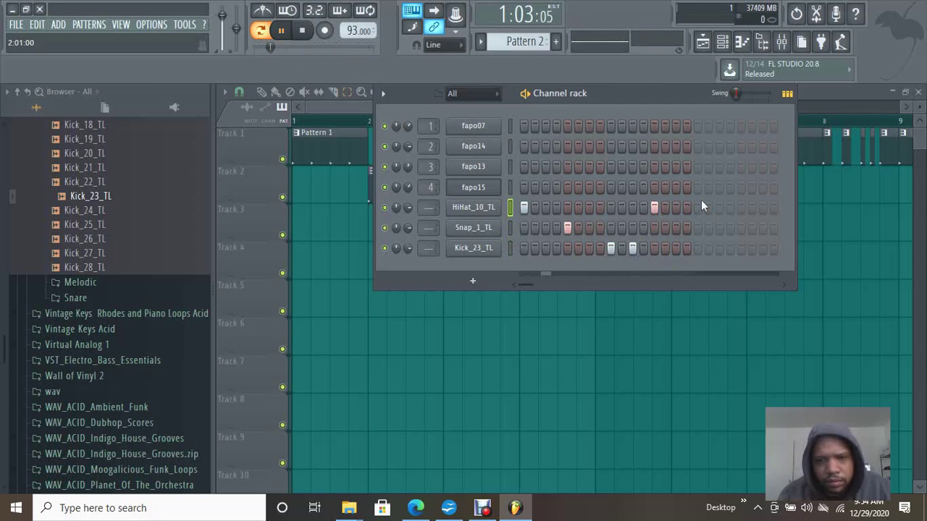
Step: Remove the HiHat_10_TL hit from step 13, try Snap_1_TL on step 15 and place the snap on step 13 instead
click(655, 210)
click(665, 228)
click(676, 228)
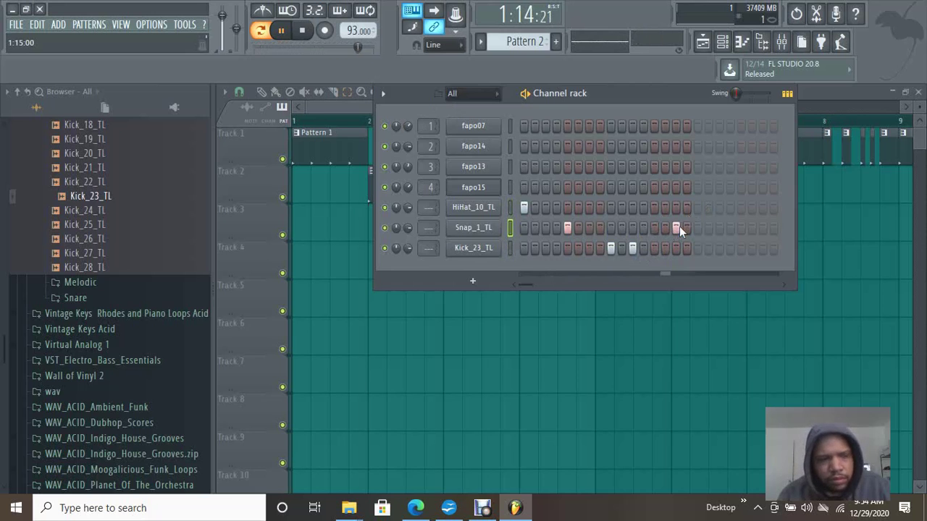
click(679, 229)
click(654, 229)
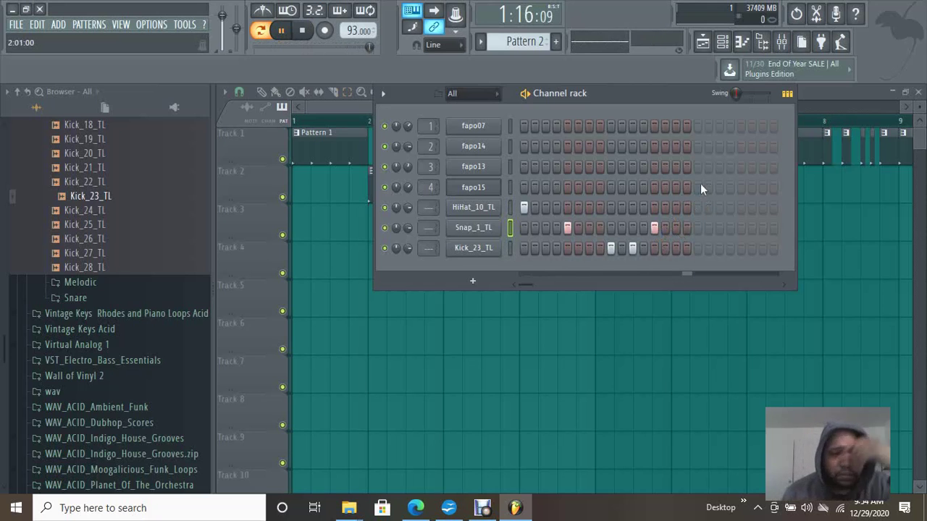
Step: Try an extra Kick_23_TL hit on step 12 and place it on step 15 instead
scroll(122, 316, up, 5)
scroll(122, 316, up, 5)
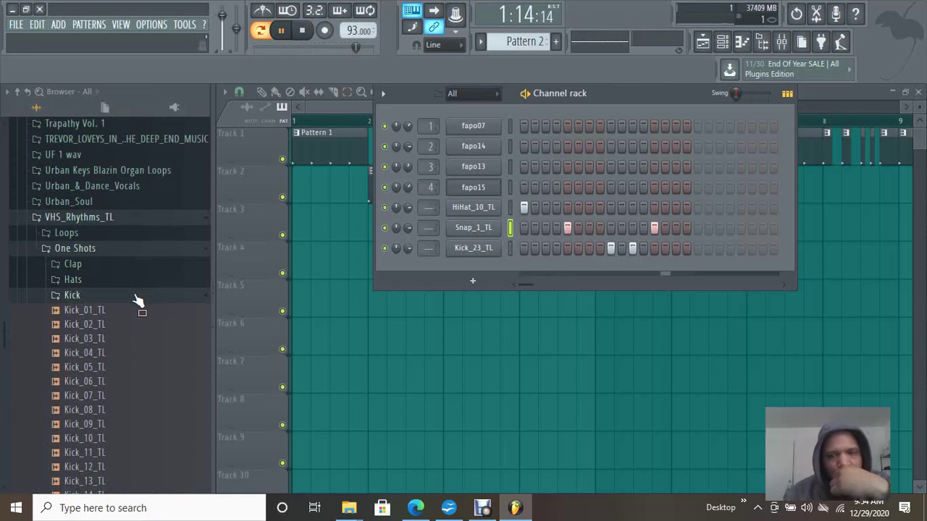
click(641, 251)
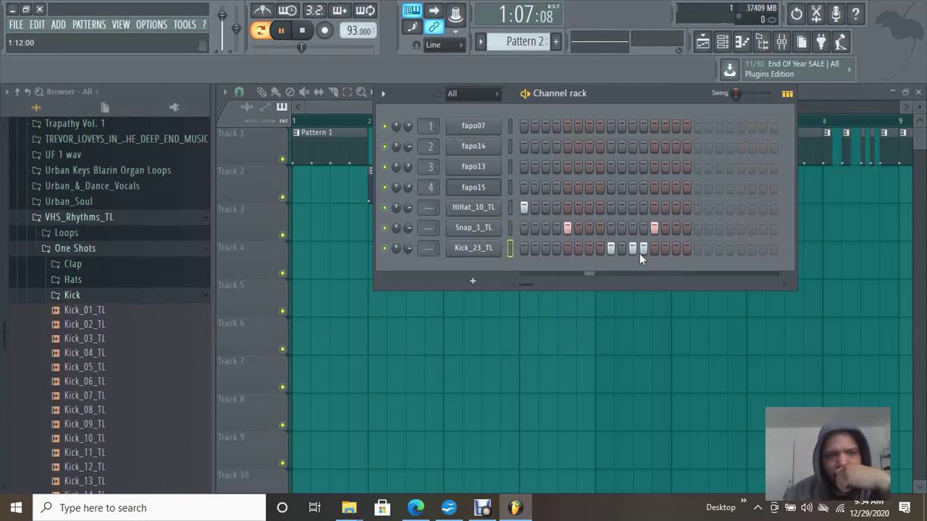
click(645, 248)
click(677, 249)
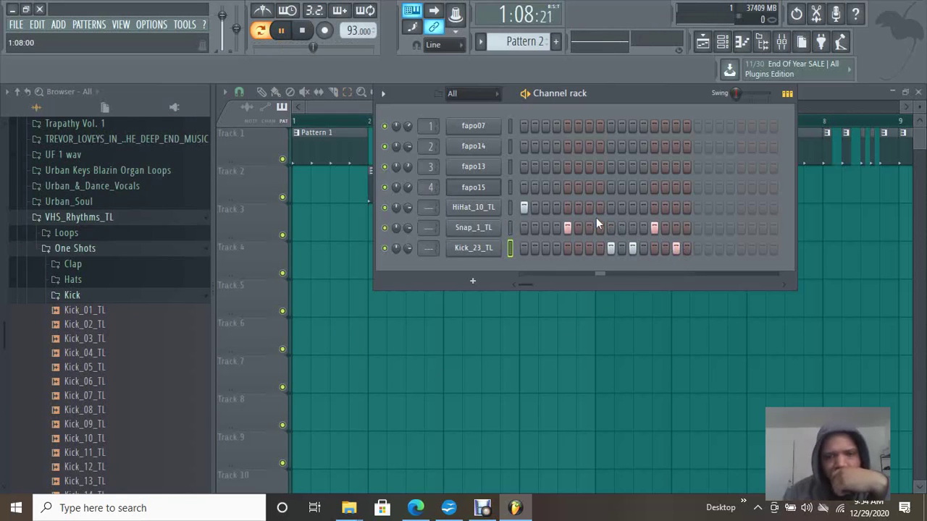
Step: Audition the shaker one-shots in the Hats folder, load Shake_03_TL into a new channel below Kick_23_TL and place a hit on step 13
click(99, 282)
click(91, 401)
click(98, 443)
click(99, 472)
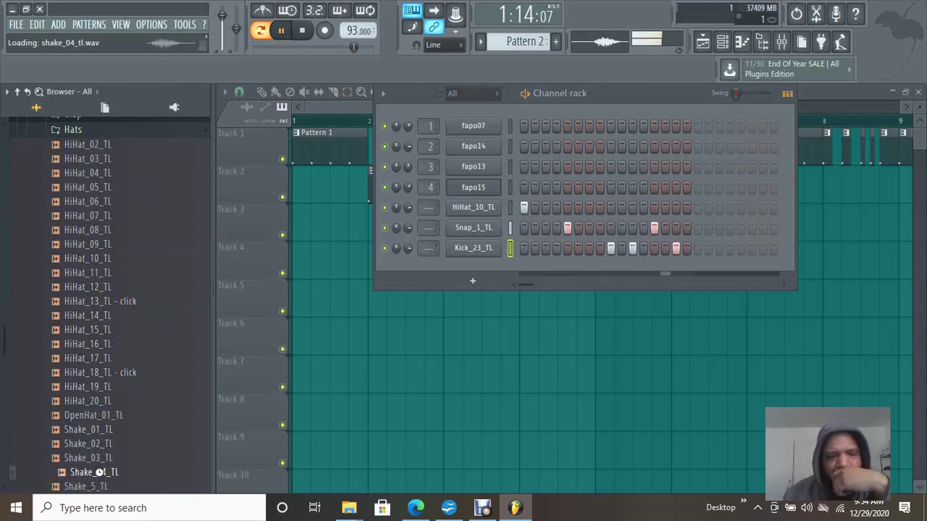
click(101, 487)
scroll(72, 482, down, 3)
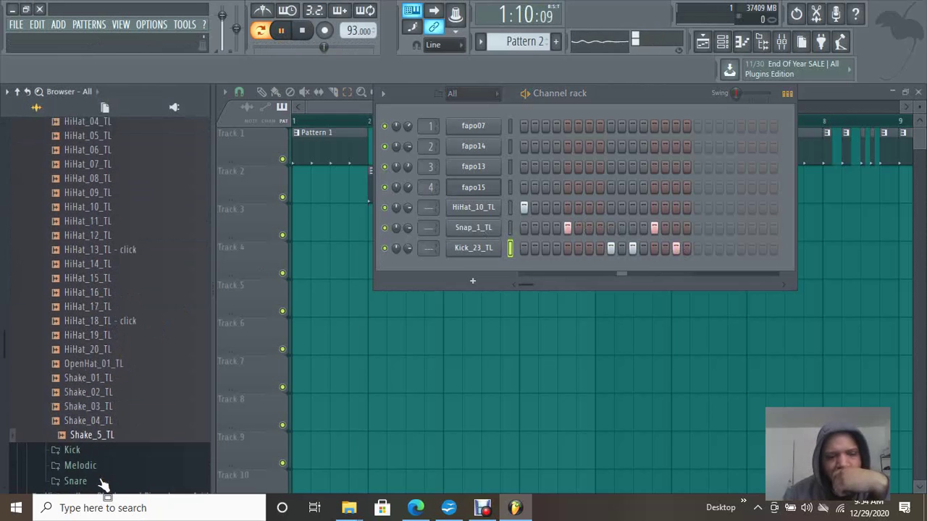
click(122, 389)
click(107, 371)
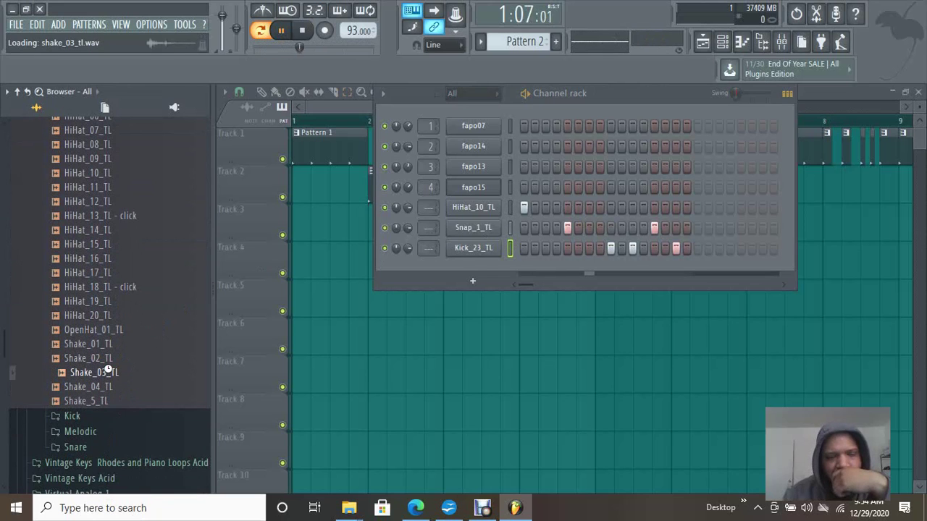
drag(114, 375, 459, 261)
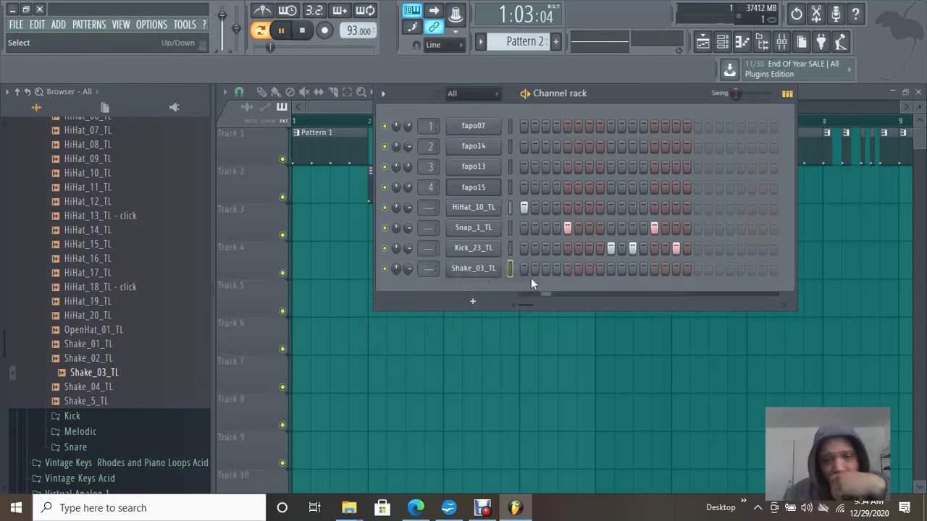
click(654, 268)
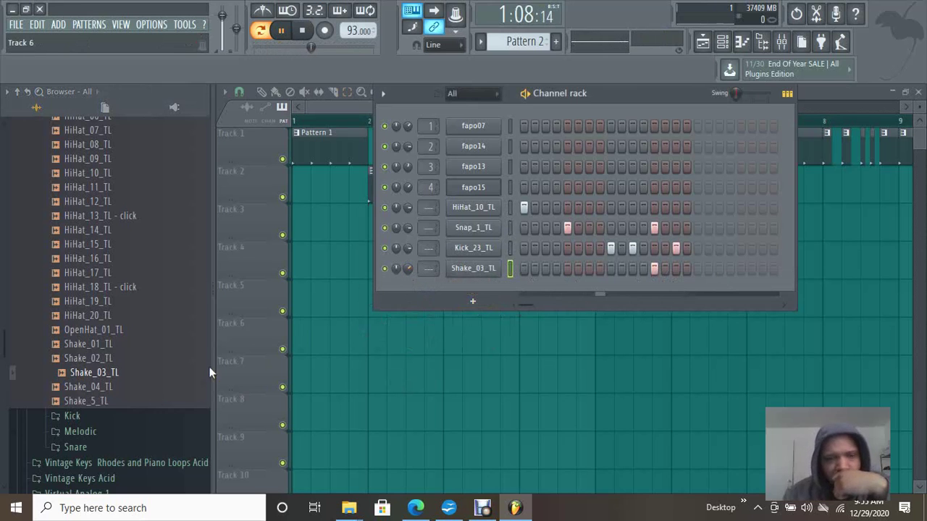
Step: Load Snare_11_TL from the Snare folder below Shake_03_TL, with a hit on step 5 and the channel volume at about 54%
click(102, 443)
click(105, 429)
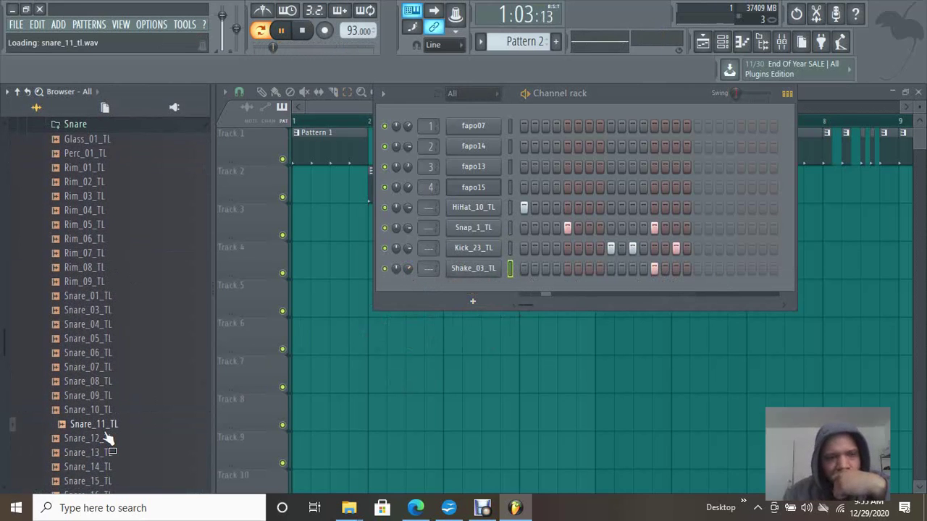
drag(107, 438, 466, 283)
click(567, 290)
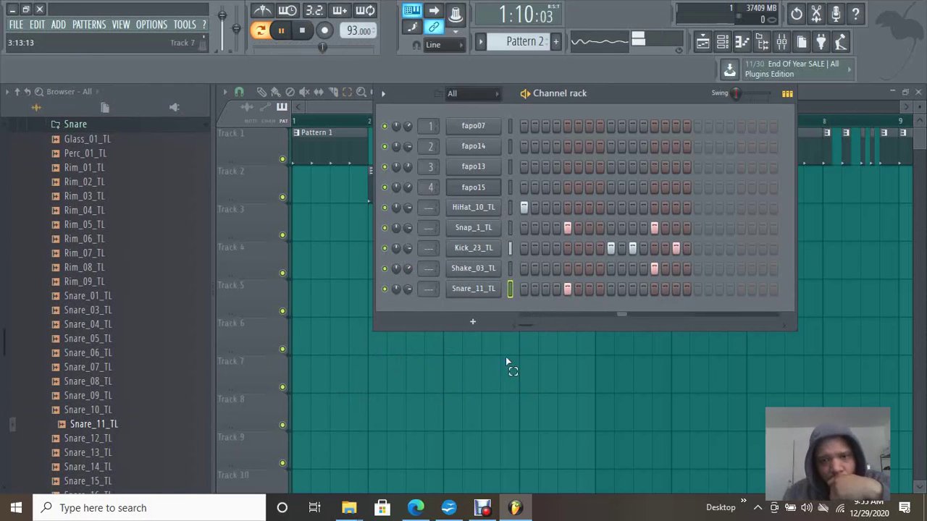
drag(406, 288, 417, 345)
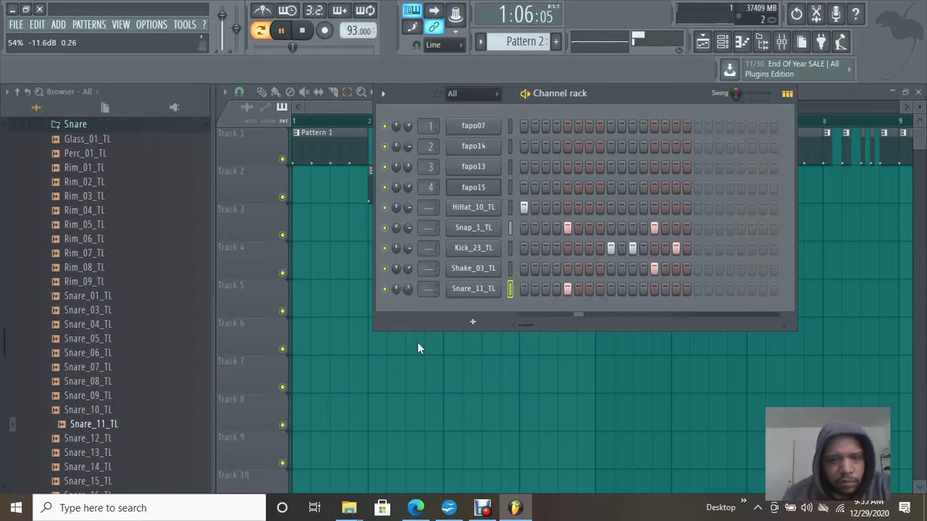
Step: Audition more snare one-shots and replace the Snare_11_TL channel's sample with Snare_13_TL
click(98, 468)
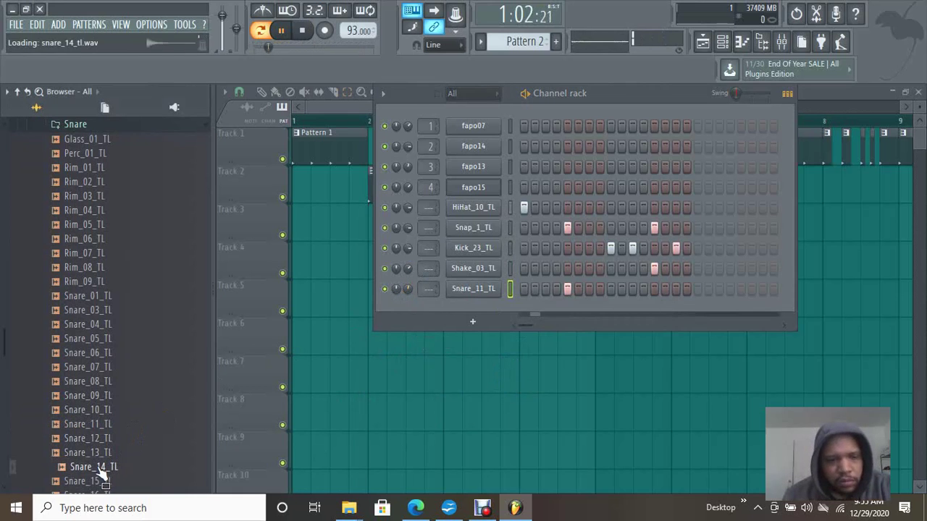
key(Up)
scroll(102, 463, down, 2)
click(123, 414)
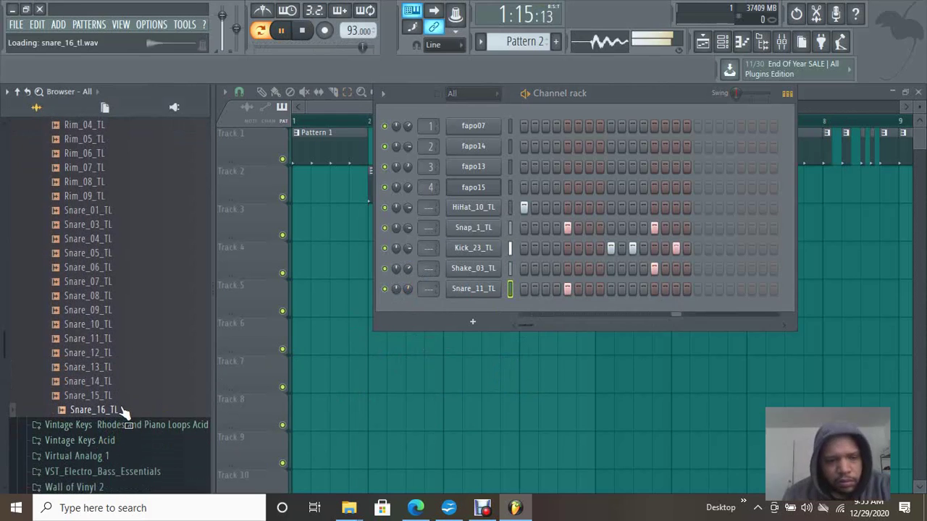
drag(109, 367, 484, 295)
Step: Clear the Snare_13_TL hit from step 5 and try a hit on step 7, leaving the channel empty
click(568, 289)
click(590, 289)
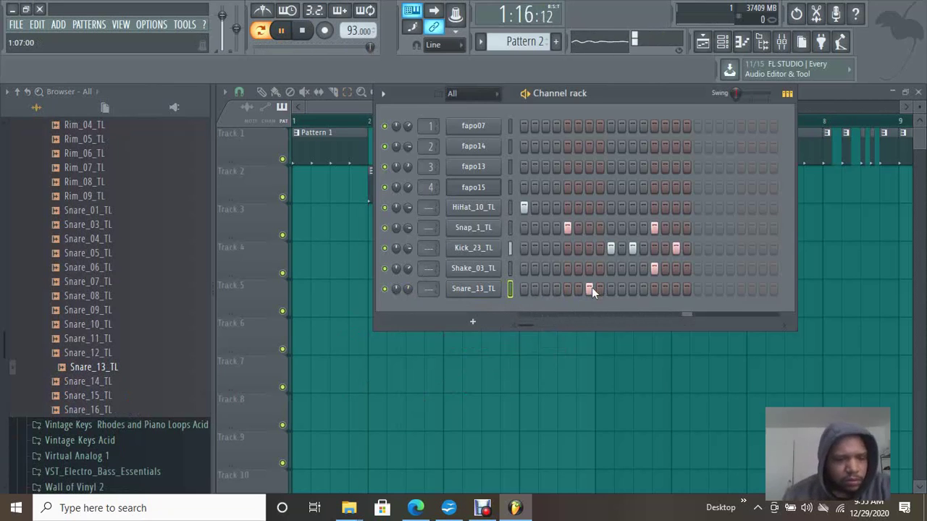
click(590, 289)
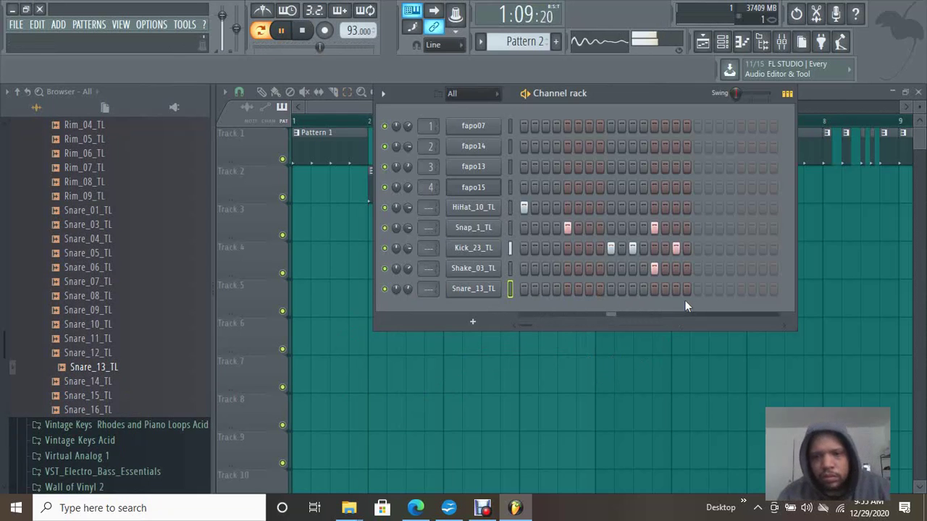
Step: Close the channel rack and paint Pattern 2 clips back to back on Track 4 from bar 1 through bar 12
click(834, 92)
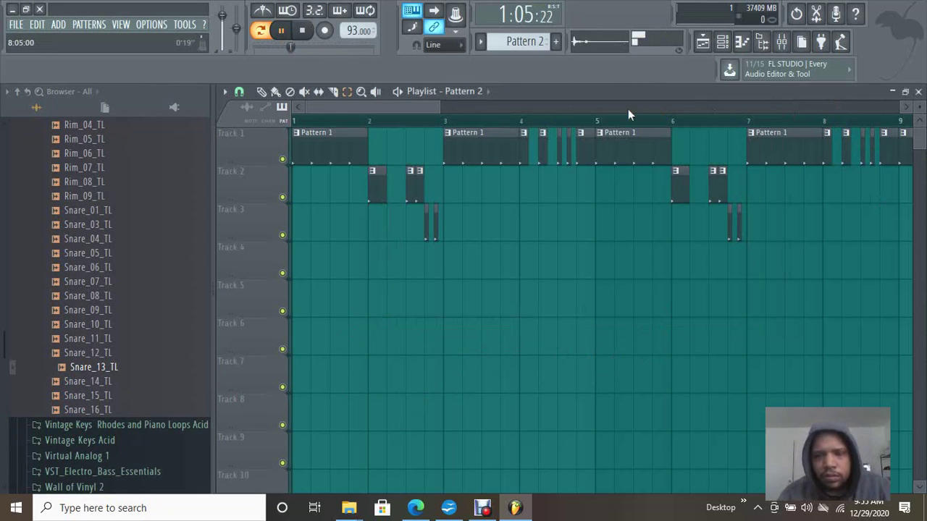
drag(437, 107, 527, 106)
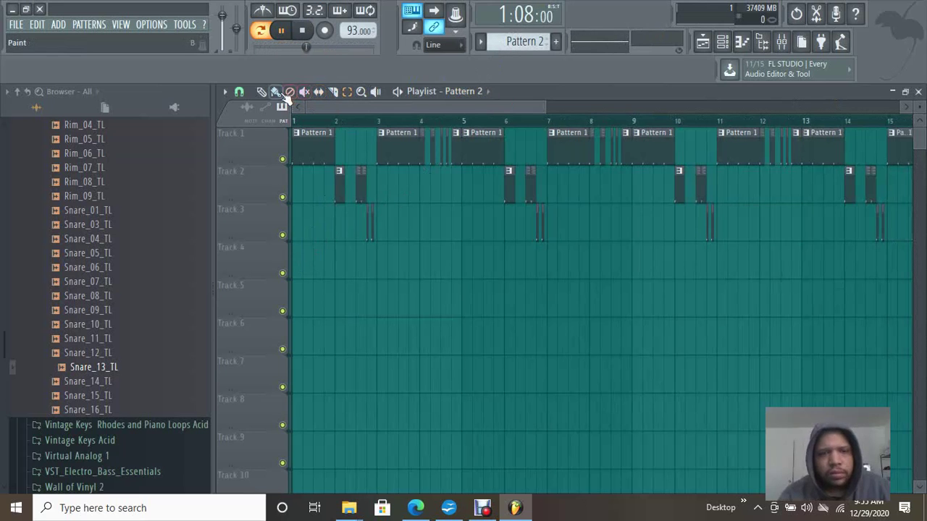
click(299, 268)
drag(689, 255, 770, 260)
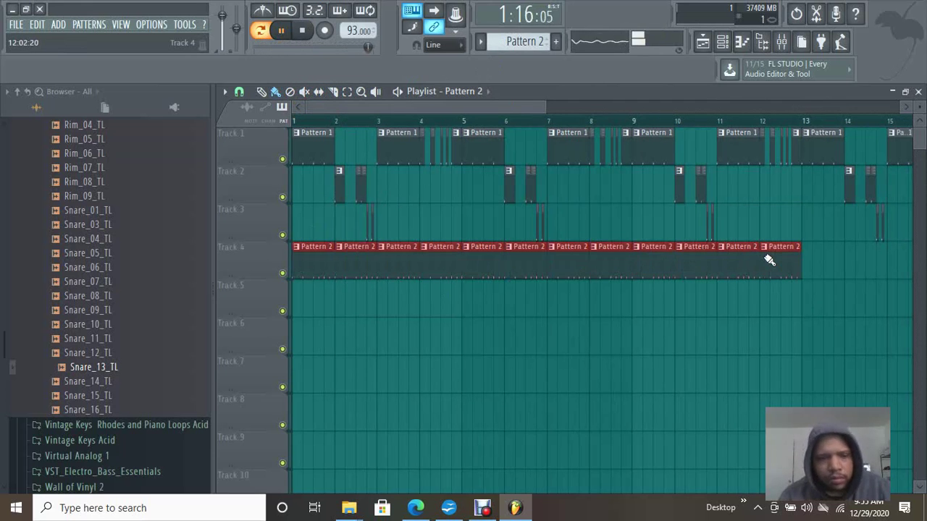
Step: Audition US_fx_hungup from the Urban_Soul Vox & Fx folder and place it on Track 7 near the end of bar 2
scroll(136, 244, up, 8)
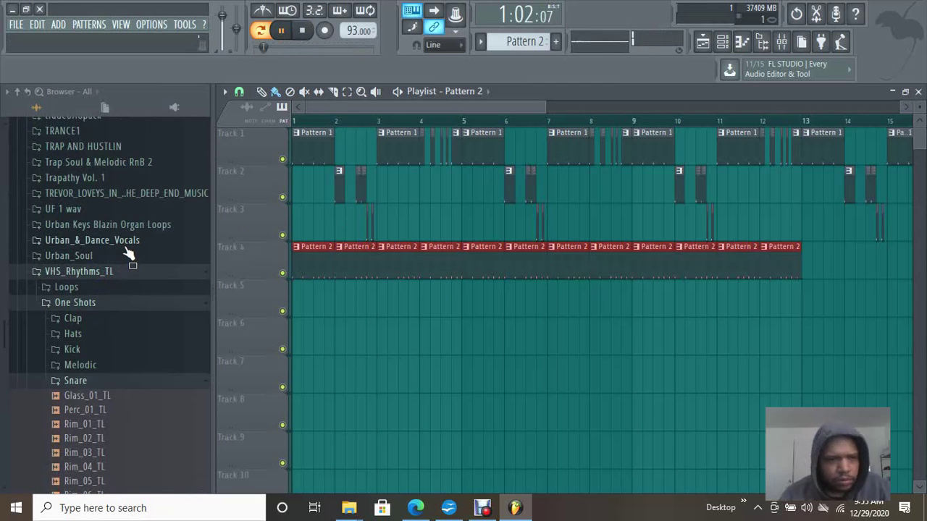
click(111, 263)
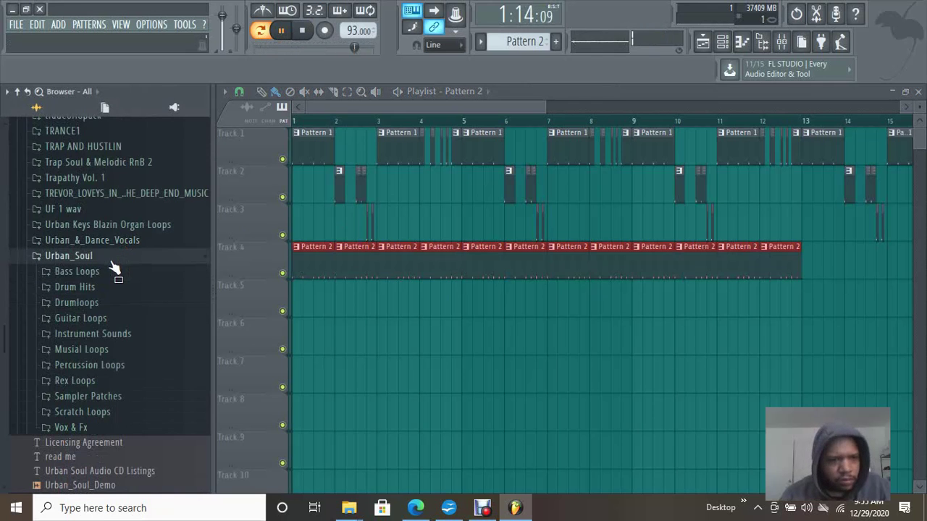
scroll(138, 322, down, 2)
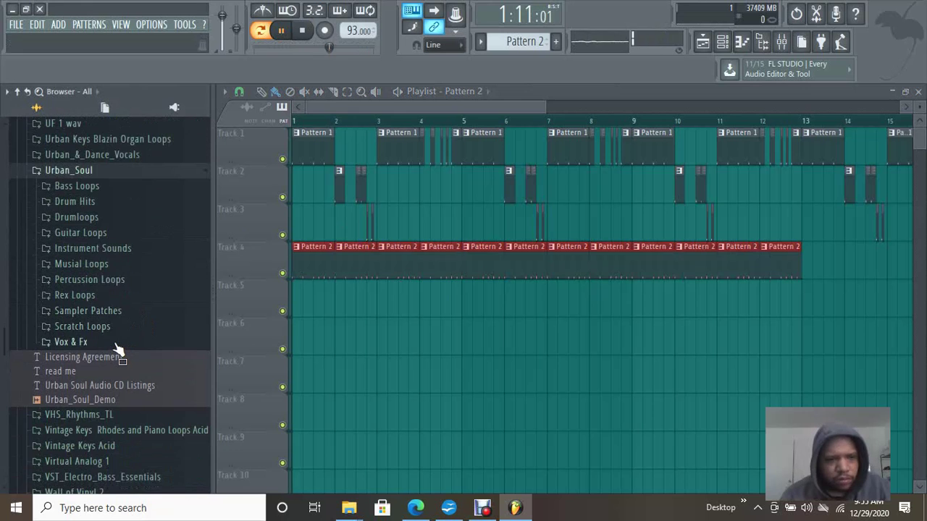
click(115, 343)
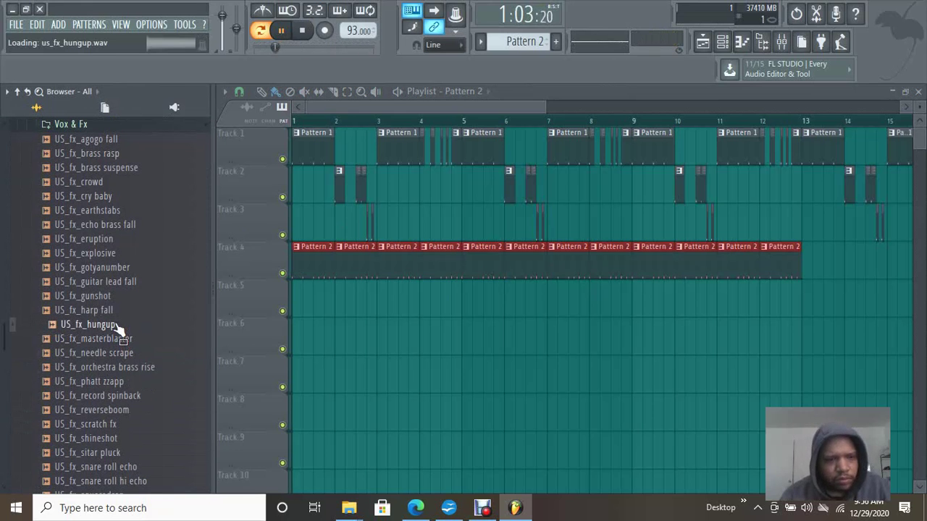
drag(348, 378, 372, 375)
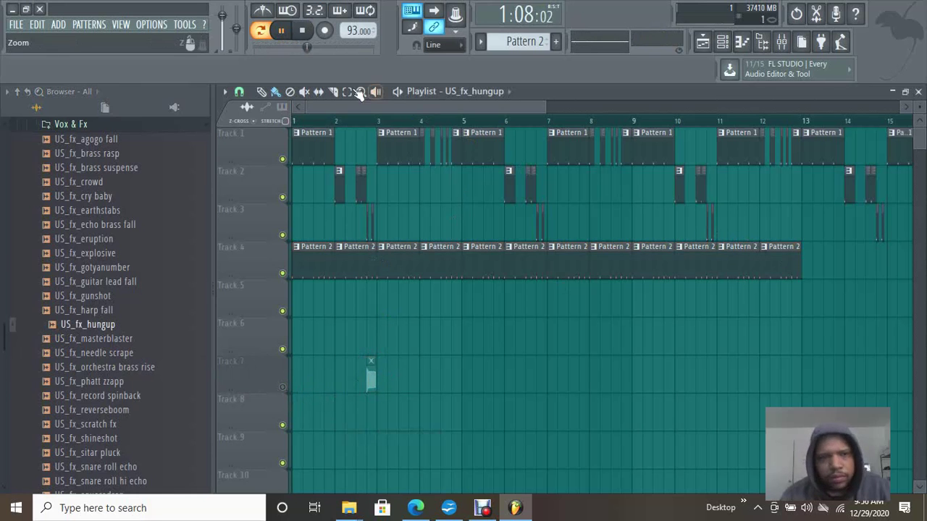
Step: Switch playback to song mode and listen to the start of the arrangement before stopping it
click(262, 32)
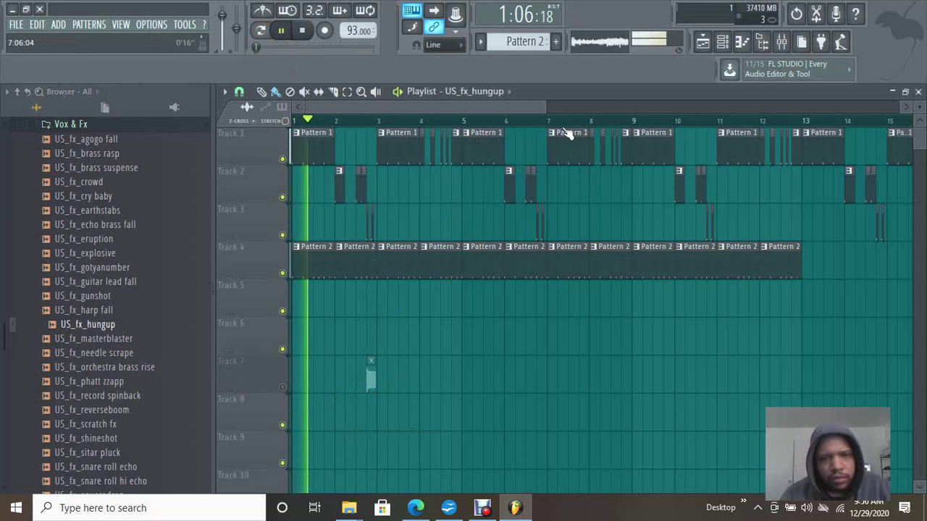
drag(543, 110, 607, 110)
key(space)
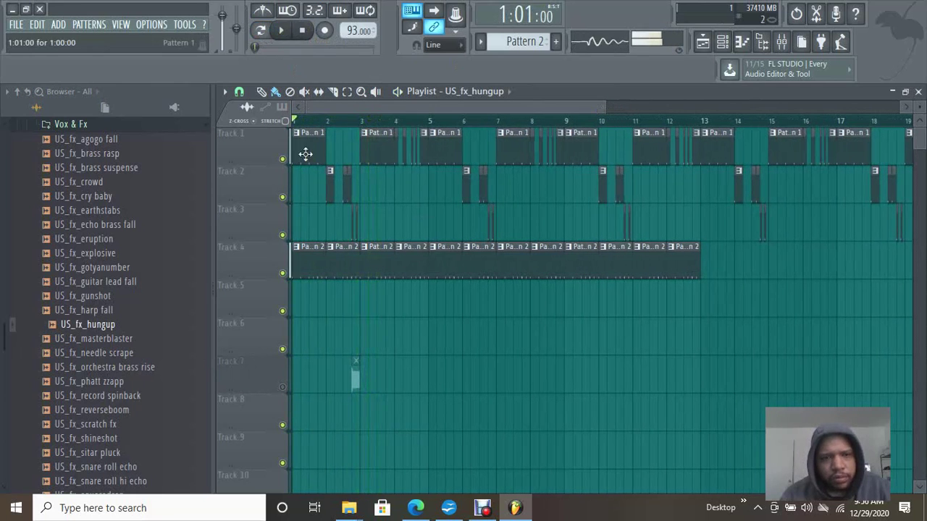
Step: Open Pattern 1 and replace the fapo07 channel's sample with sosy06 from the 47-sosyety folder
double_click(306, 157)
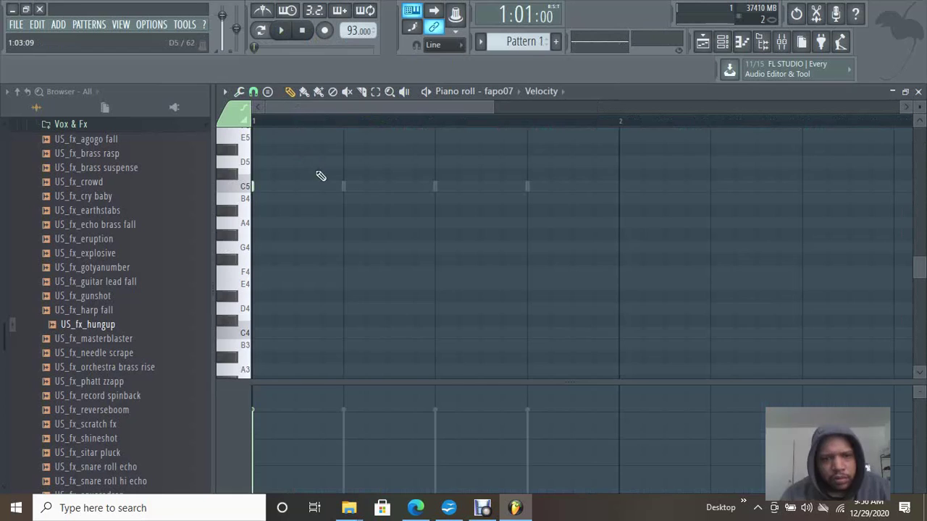
click(723, 42)
click(474, 126)
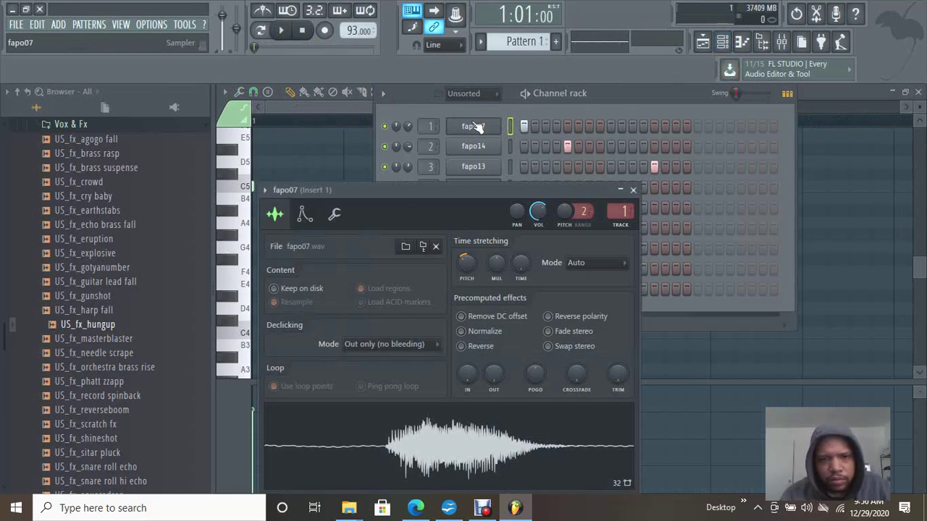
click(347, 246)
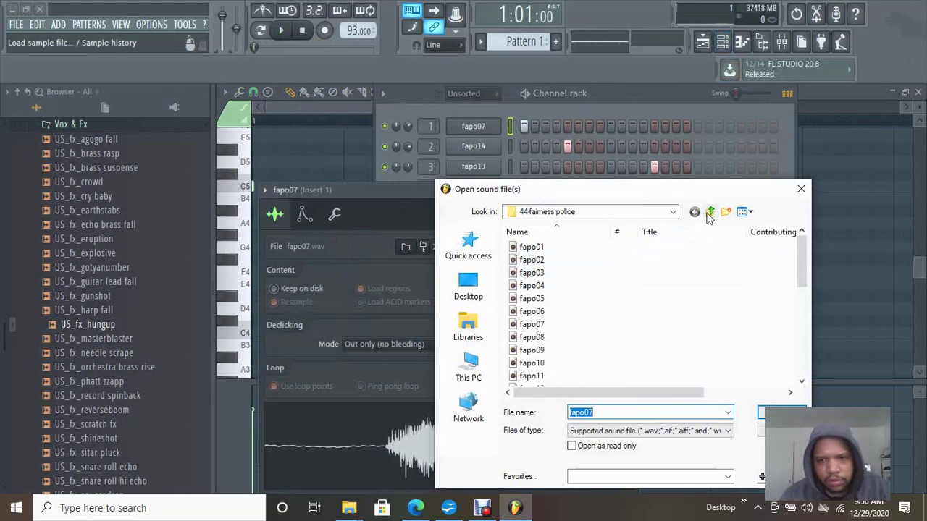
click(709, 214)
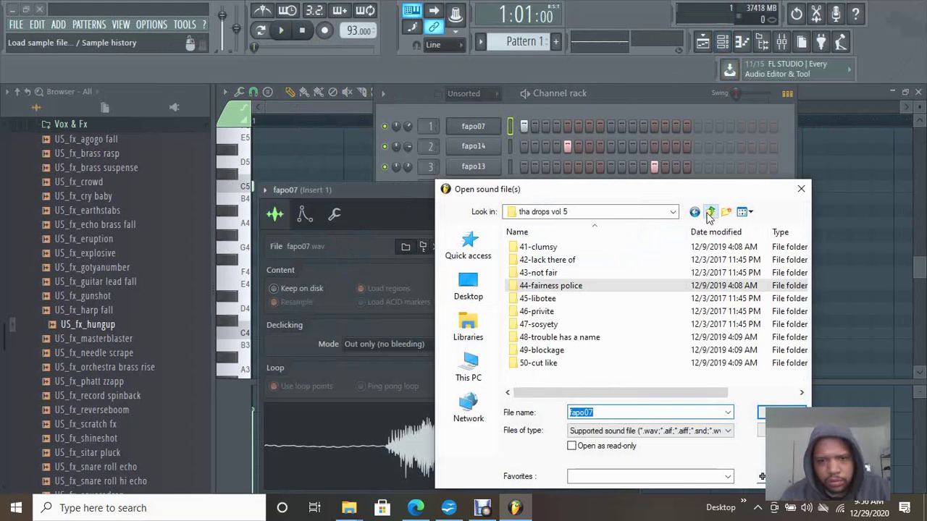
double_click(541, 325)
click(530, 312)
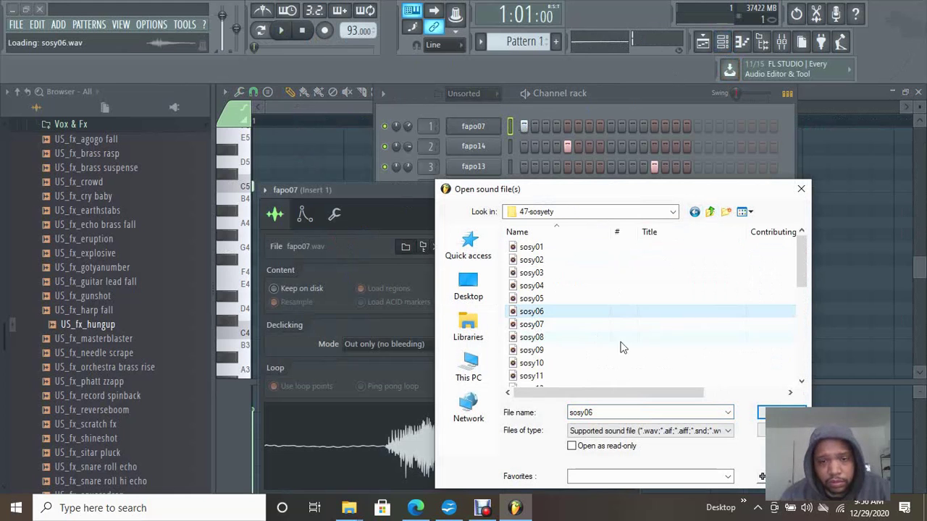
click(780, 412)
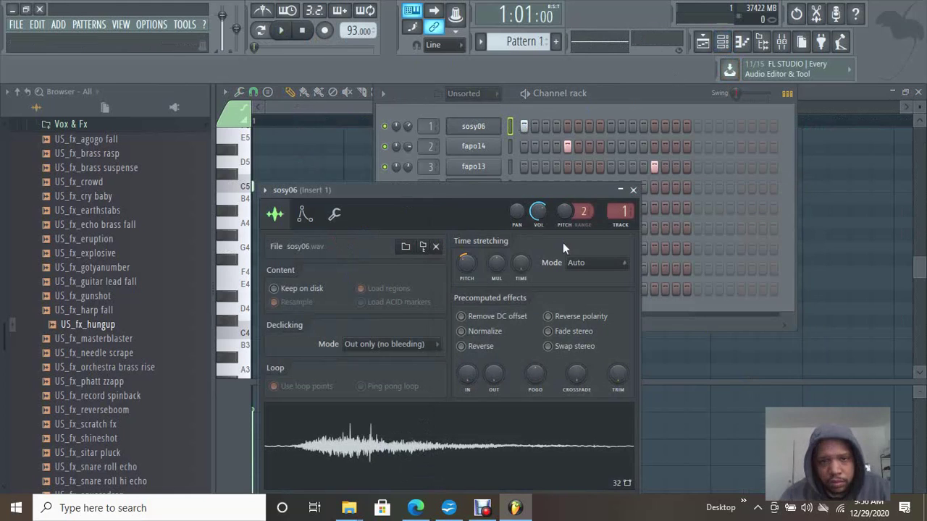
Step: Browse replacements for the fapo13 channel in the 44-fairness police folder, auditioning fapo06, fapo04, fapo03, fapo01 and fapo10
click(481, 170)
click(481, 169)
click(478, 173)
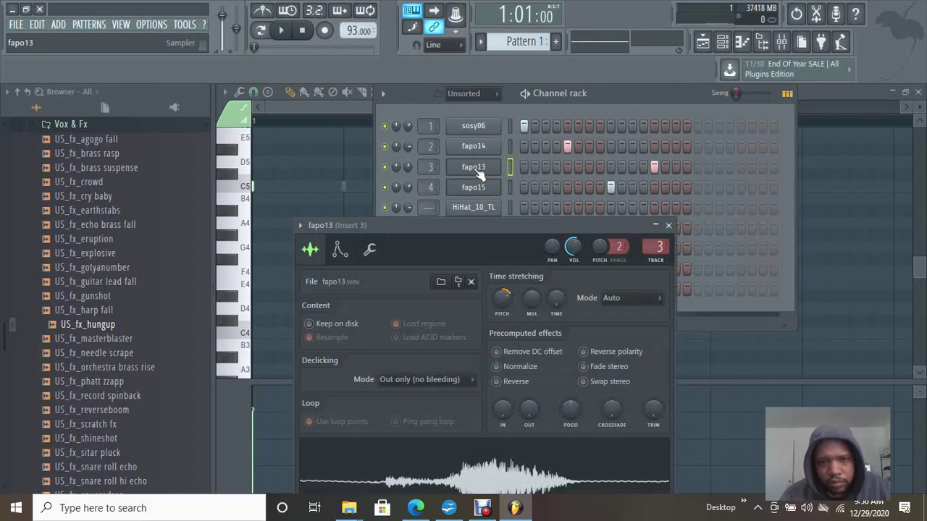
click(391, 289)
click(544, 313)
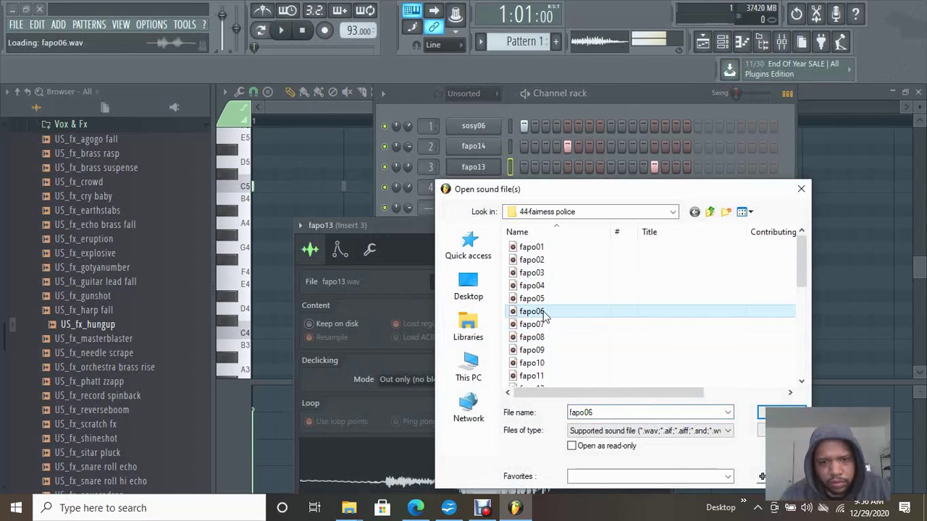
click(535, 287)
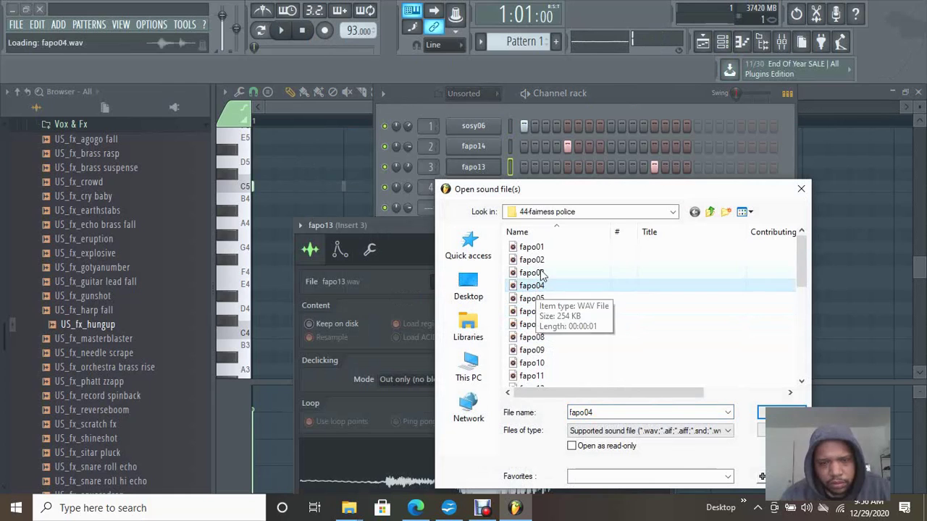
click(541, 273)
click(535, 247)
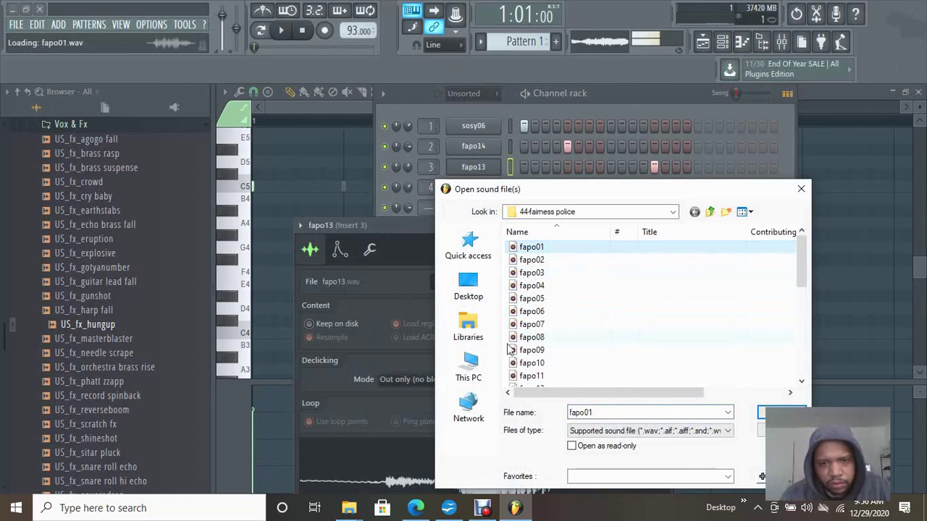
click(536, 363)
Step: Audition fapo12, fapo14, fapo19 and fapo18, and load fapo18 in place of the fapo13 sample
scroll(538, 364, down, 1)
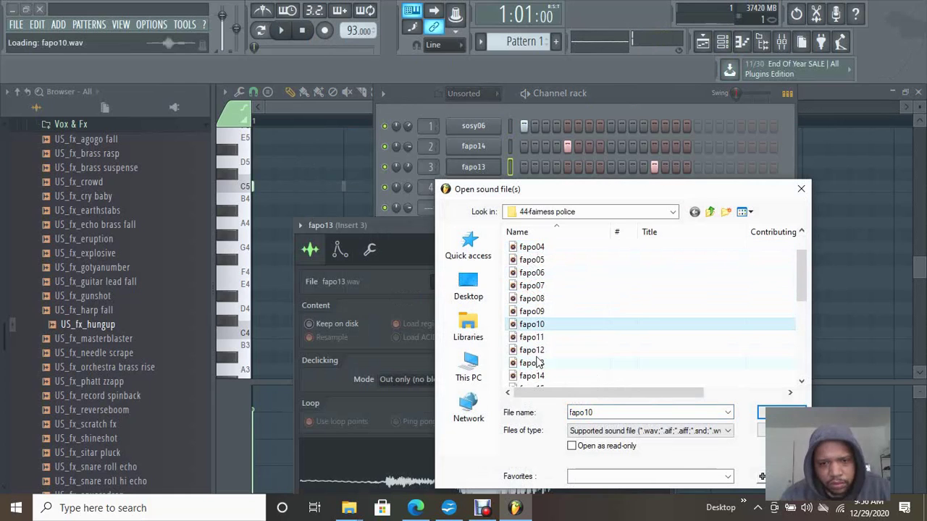
click(534, 351)
click(535, 375)
scroll(538, 366, down, 2)
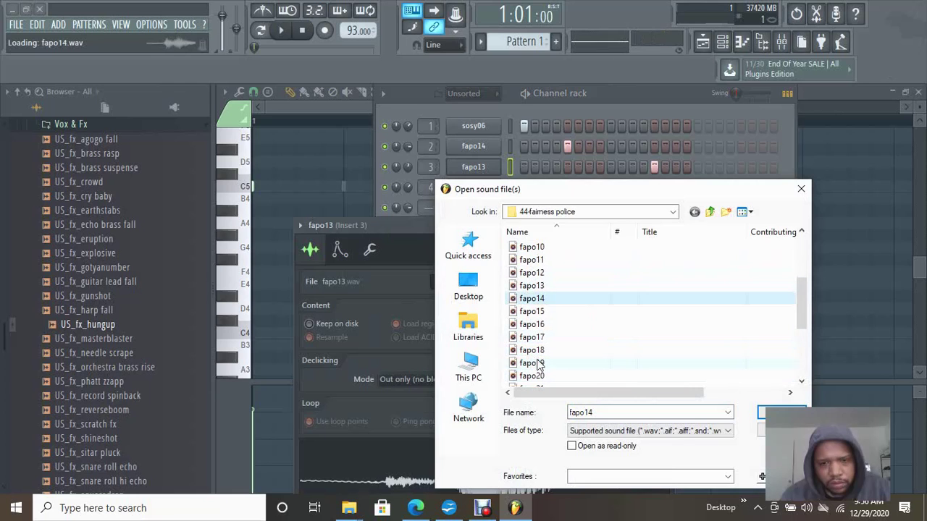
click(538, 364)
click(539, 351)
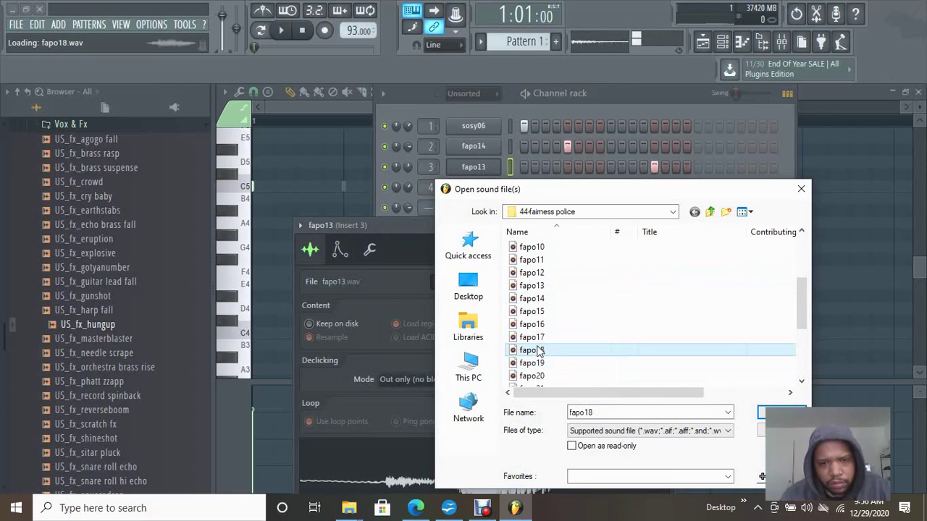
click(780, 413)
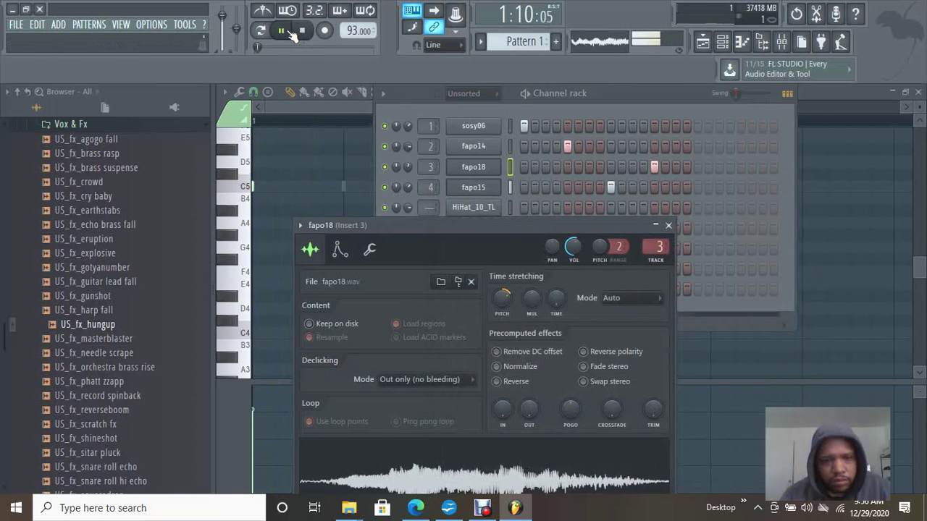
Step: Set the fapo18 channel's volume to about 49% and compare the playing beat with that channel muted and unmuted
click(569, 249)
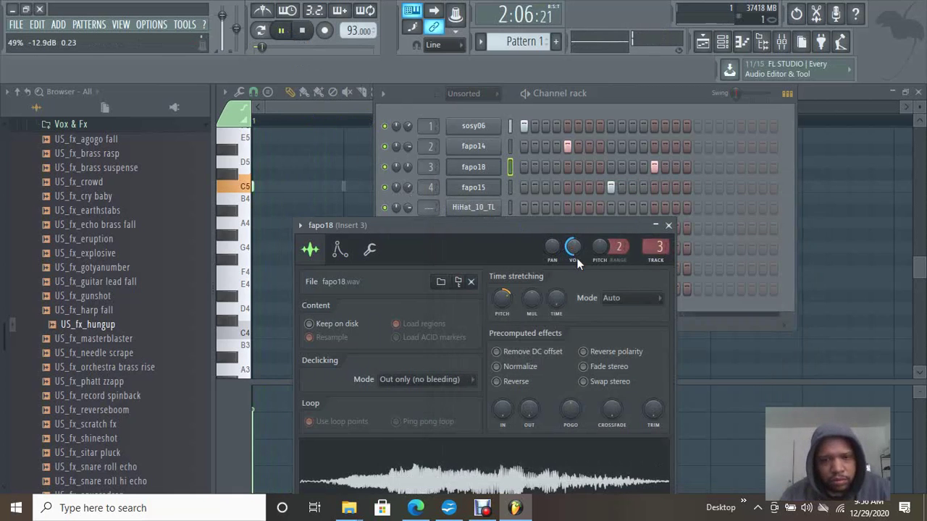
click(330, 104)
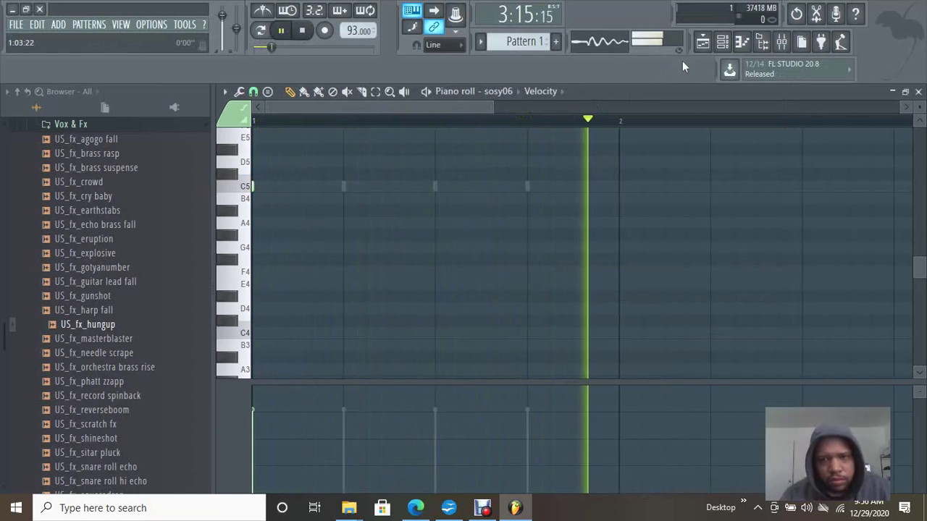
click(721, 41)
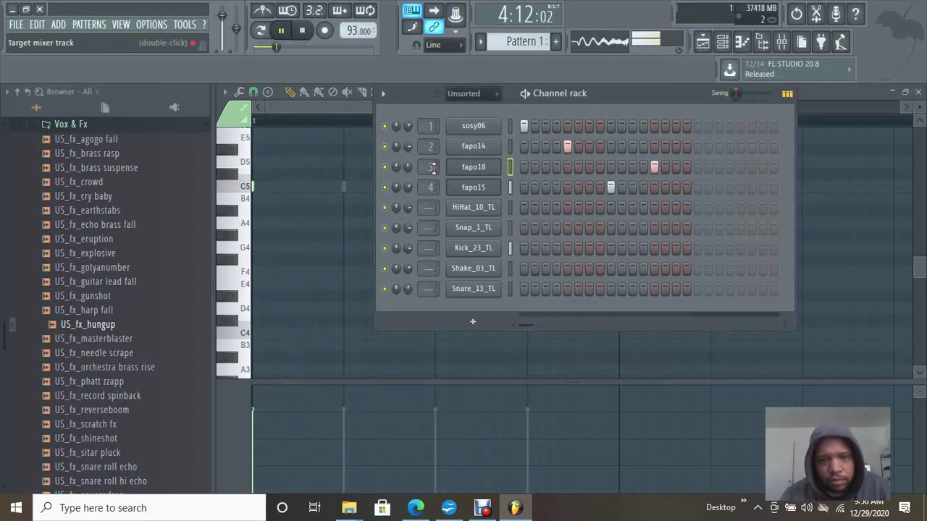
click(384, 168)
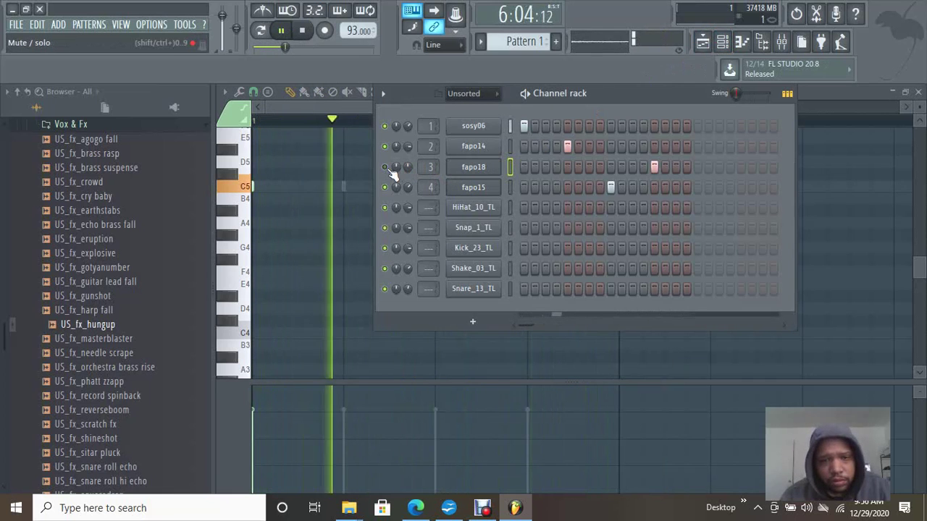
click(384, 167)
Step: Rebalance the fapo18 and sosy06 channel volumes while the beat plays, and close the channel rack
drag(408, 170, 414, 166)
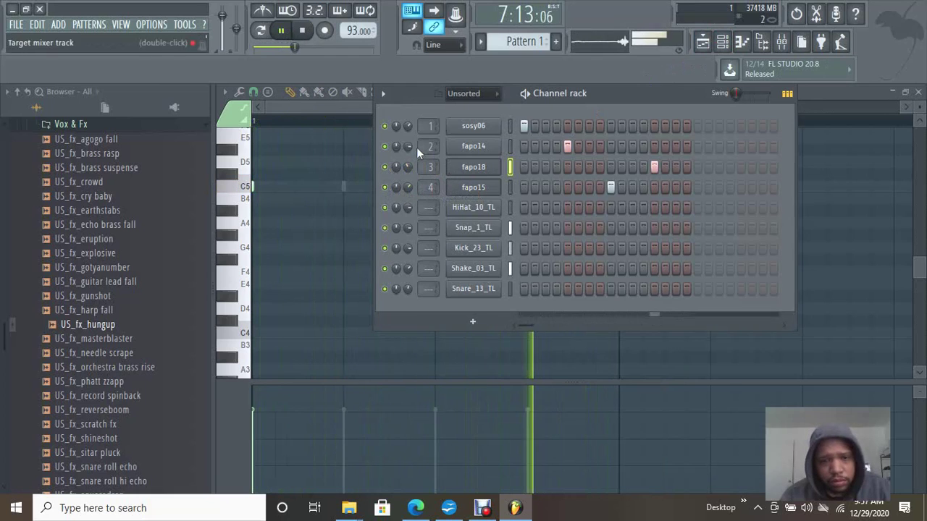
drag(406, 130, 410, 138)
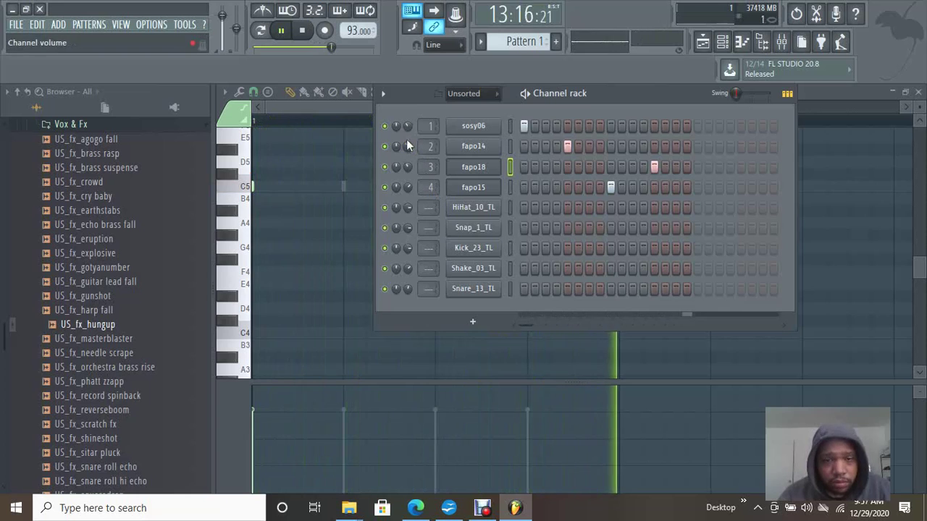
click(359, 106)
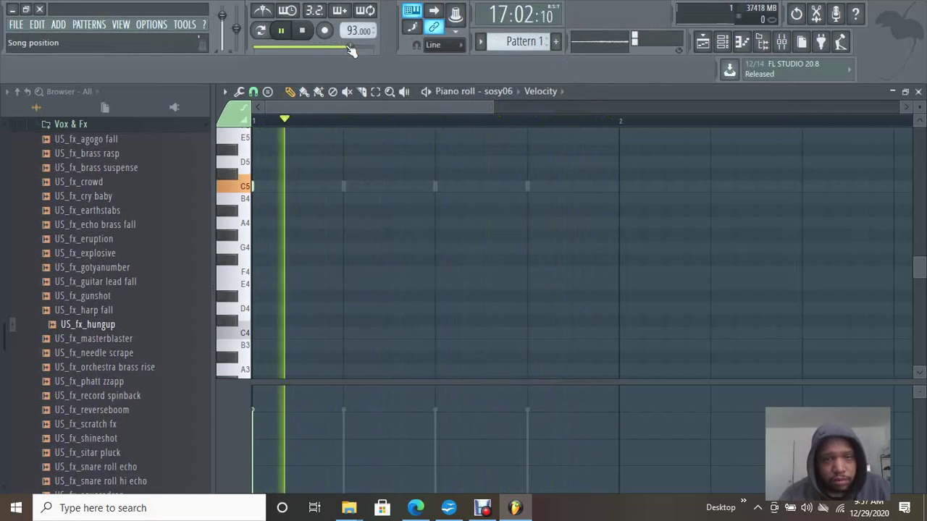
Step: Extend the back-to-back Pattern 2 clips on playlist Track 4 through bar 20, deleting the extra clip at bar 21
click(702, 42)
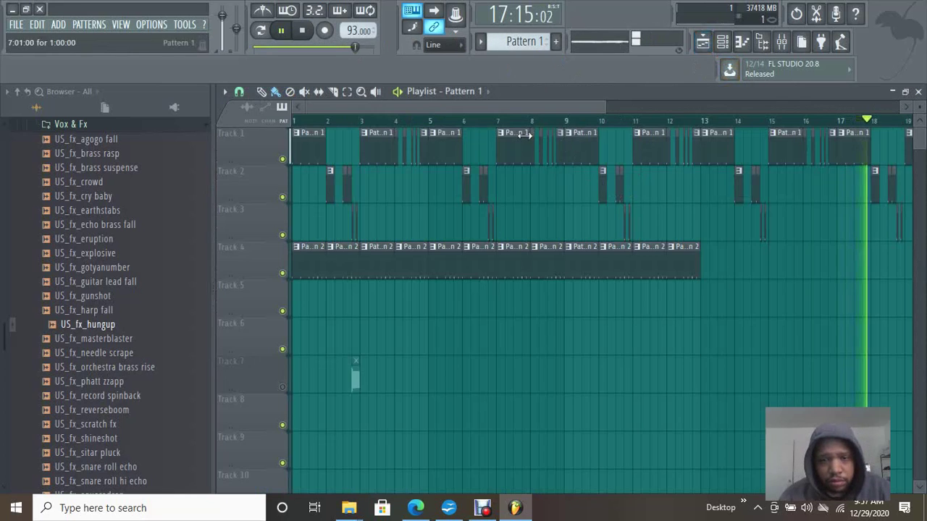
drag(599, 105, 687, 106)
mouse_move(526, 274)
mouse_down()
mouse_move(745, 282)
mouse_move(751, 269)
mouse_move(653, 260)
mouse_move(509, 270)
mouse_move(790, 270)
mouse_up()
click(499, 269)
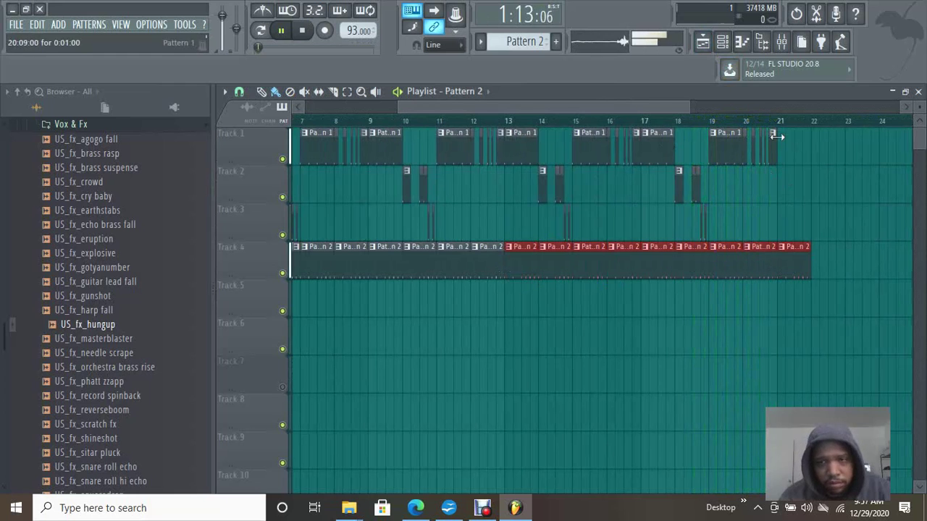
right_click(807, 263)
Step: Unmute Track 7 and move its US_fx_hungup clip to Track 6 at the start of bar 3
drag(690, 109, 514, 104)
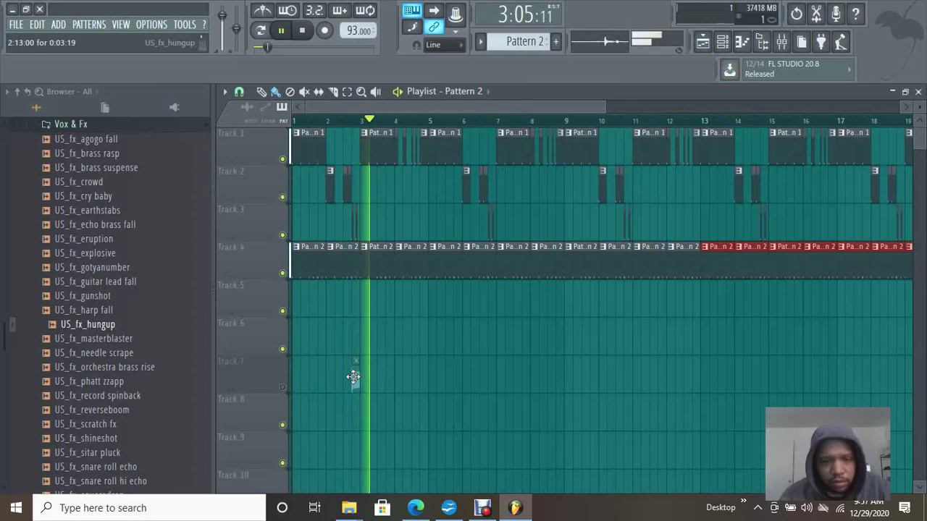
click(283, 388)
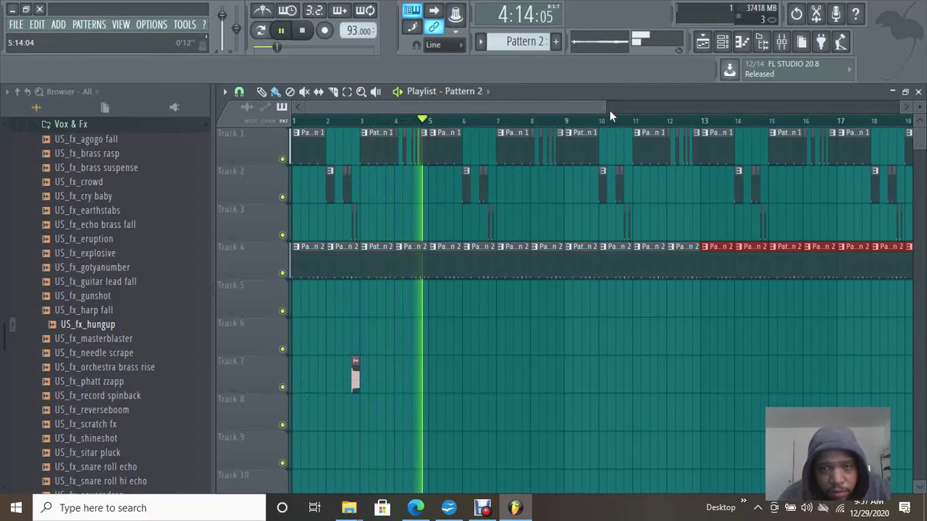
drag(606, 108, 445, 109)
drag(427, 388, 442, 333)
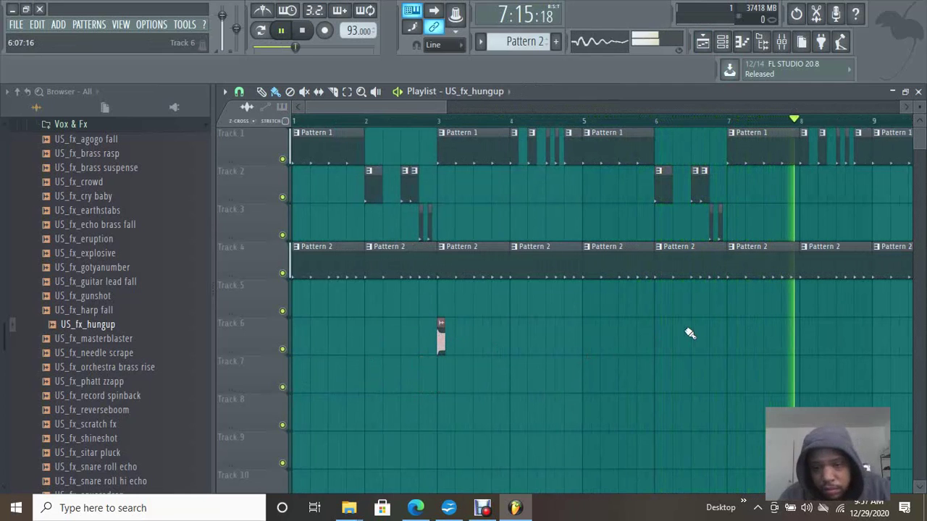
Step: Place US_fx_hungup clips on Track 6 at the starts of bars 7, 11, 15 and 19, setting the sample's stretch mode to Auto
click(730, 334)
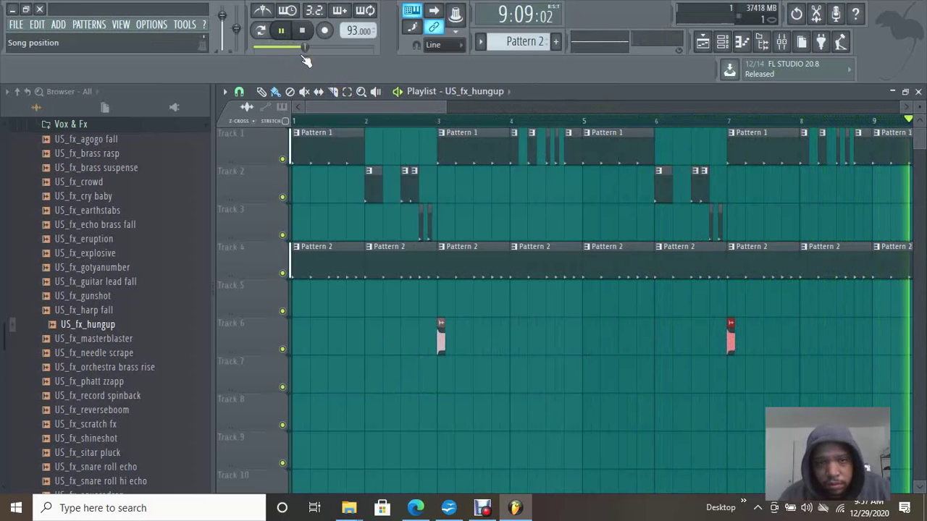
drag(449, 106, 514, 103)
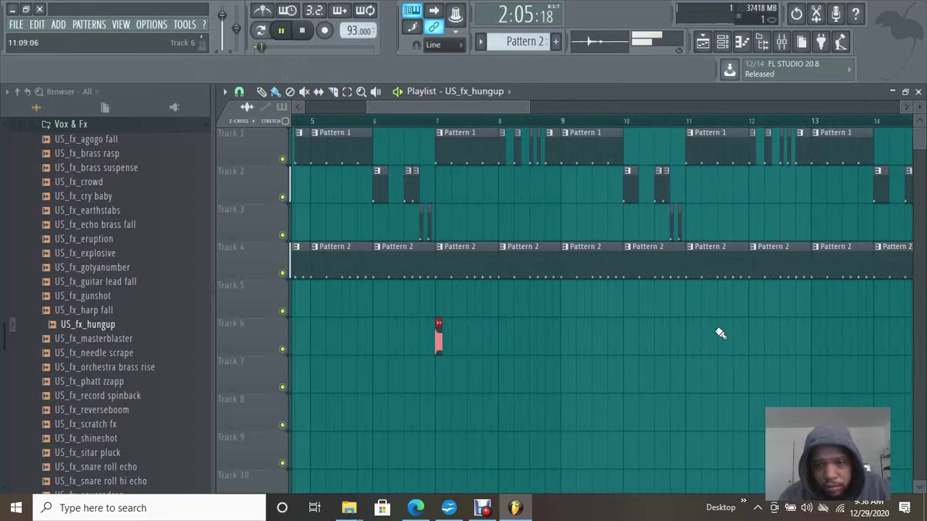
drag(511, 112, 568, 105)
double_click(463, 340)
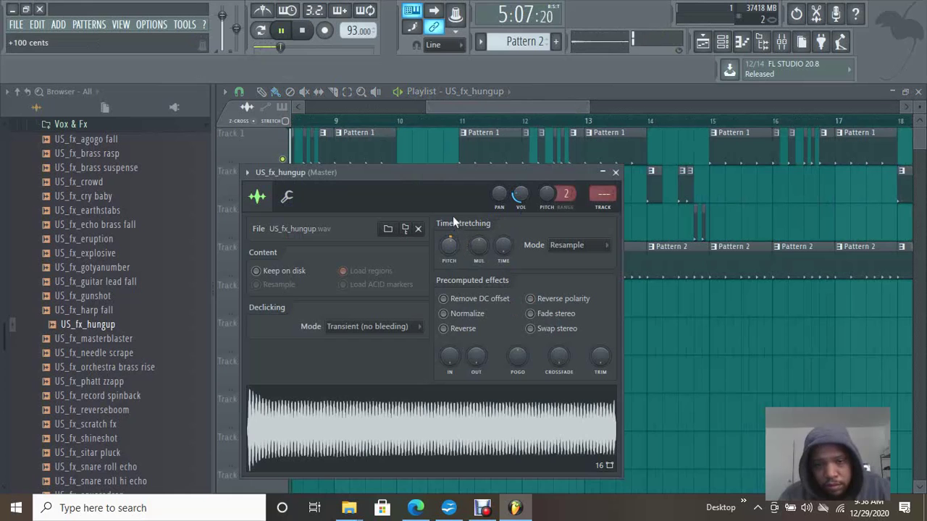
drag(548, 108, 569, 106)
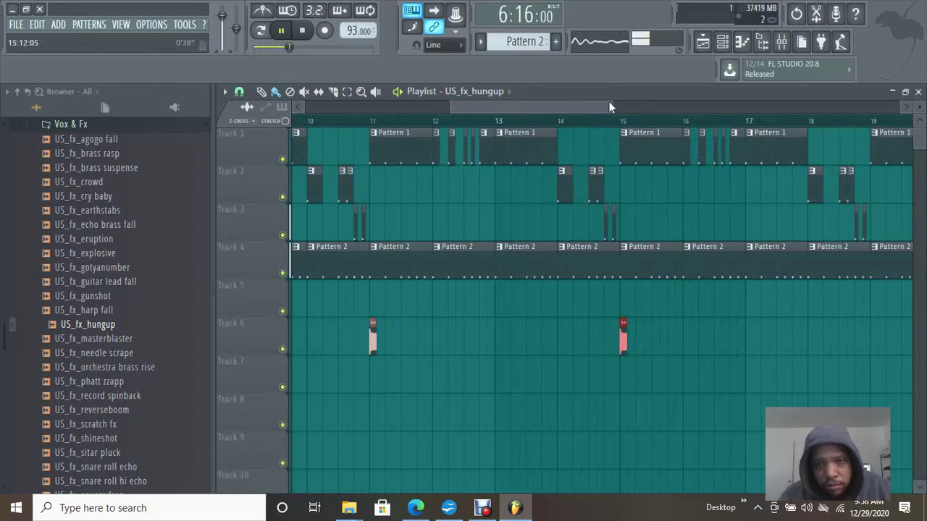
drag(589, 109, 629, 109)
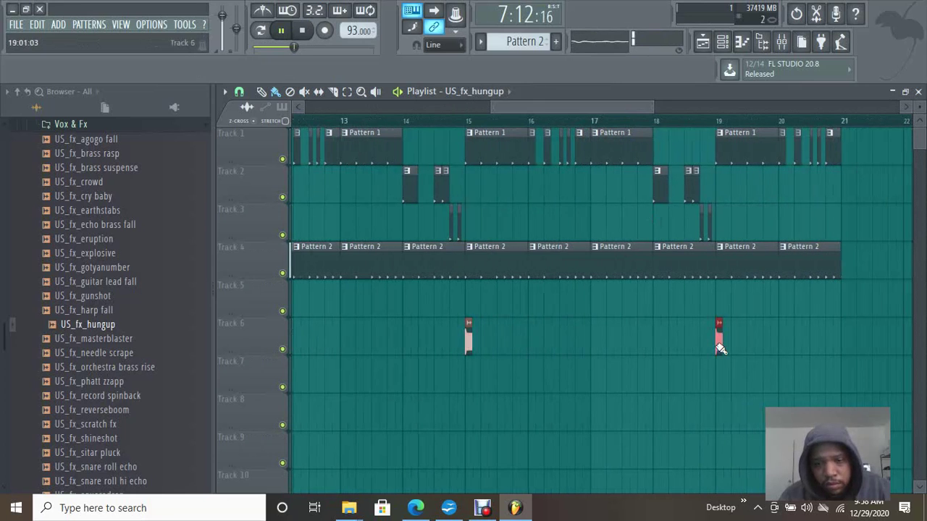
Step: Enable Fade stereo and Reverse in the US_fx_hungup sample's precomputed effects, and close its settings
double_click(719, 346)
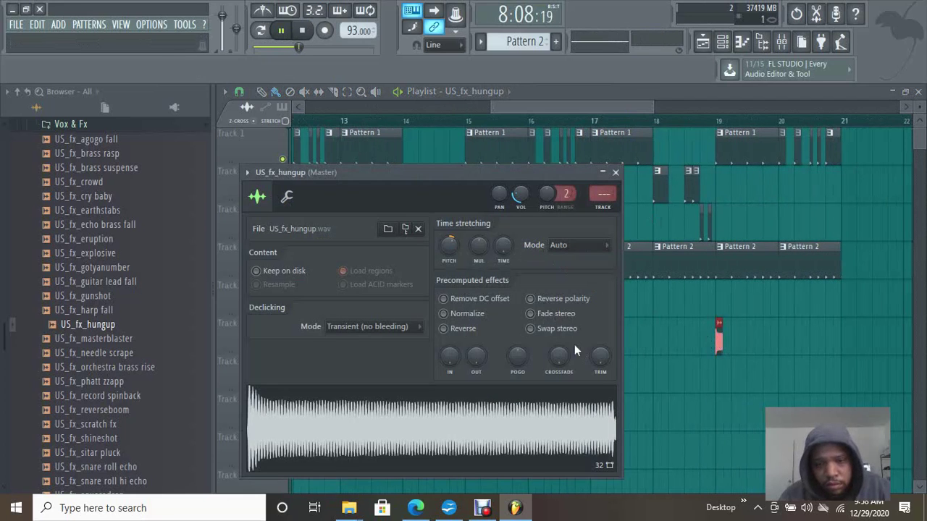
click(532, 319)
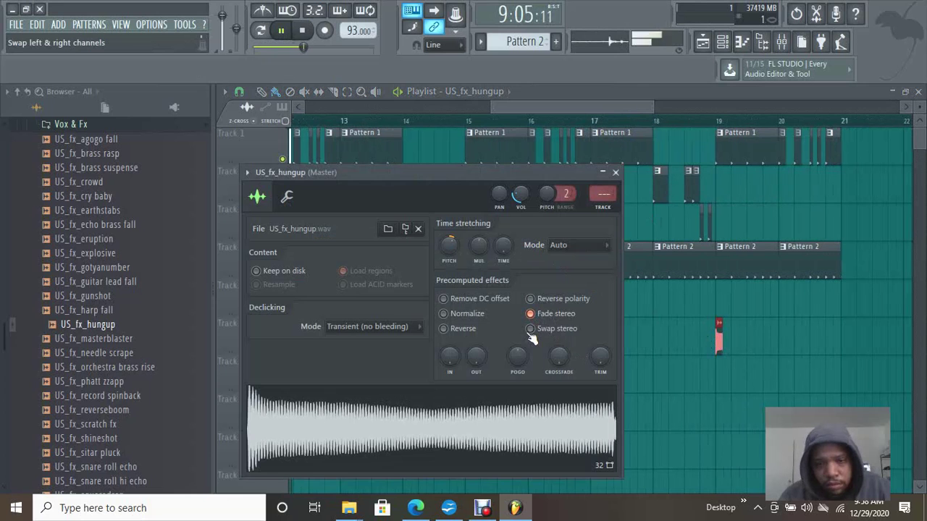
click(443, 329)
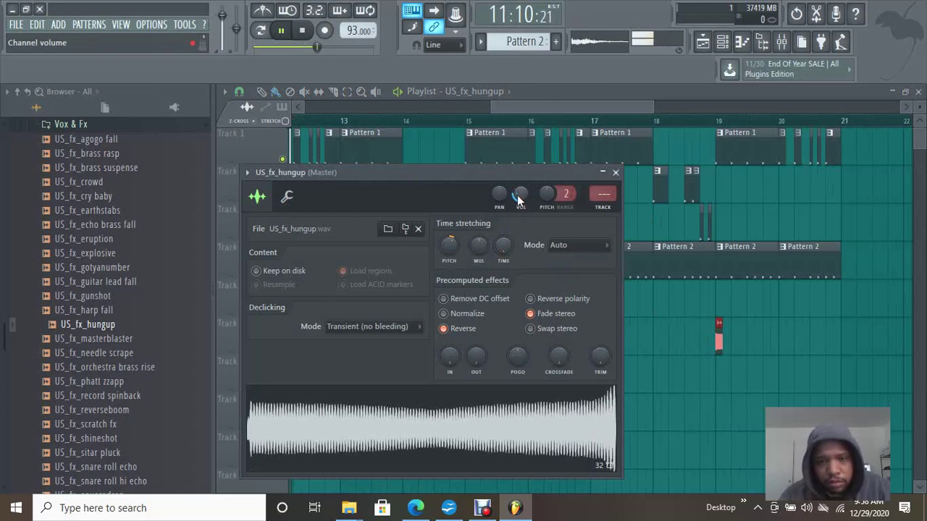
click(586, 110)
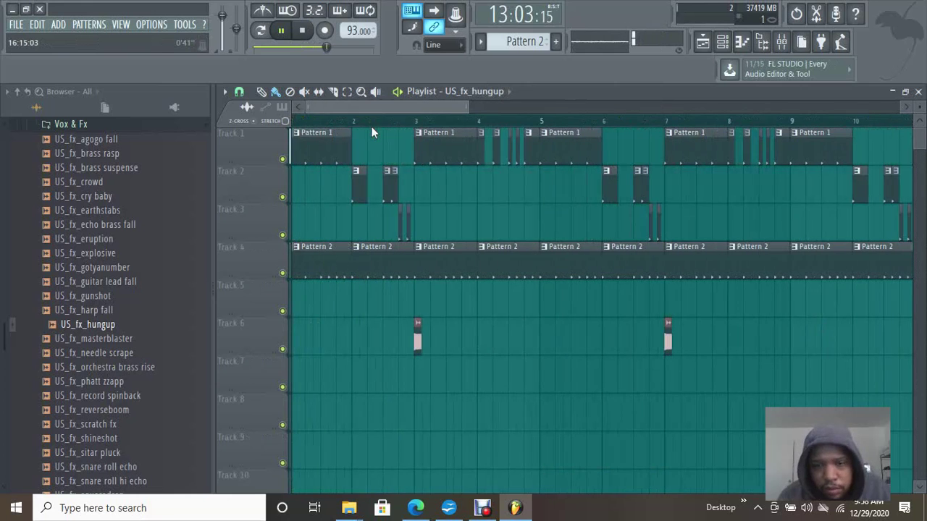
Step: Delete the Pattern 2 clips on Track 4 at bars 3, 6, 9, 12, 15 and 18
right_click(447, 274)
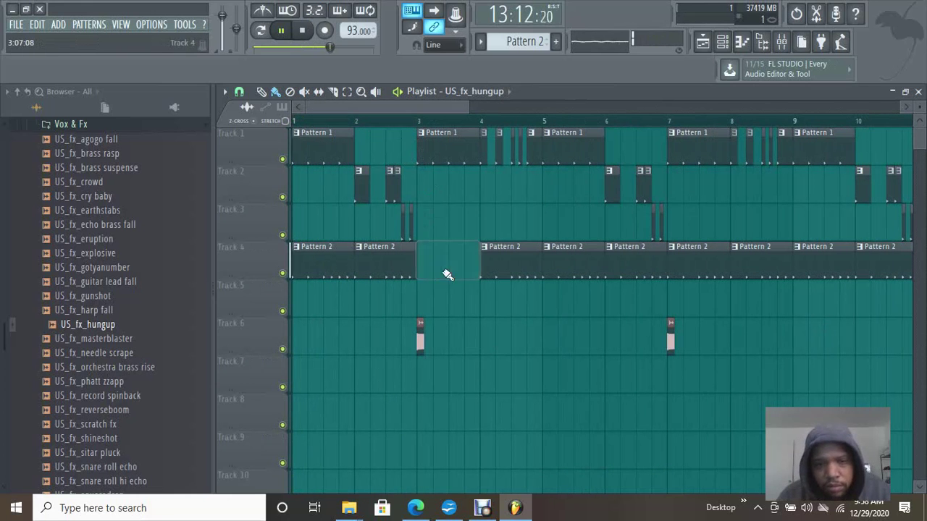
right_click(643, 259)
right_click(805, 272)
drag(453, 109, 565, 116)
right_click(633, 254)
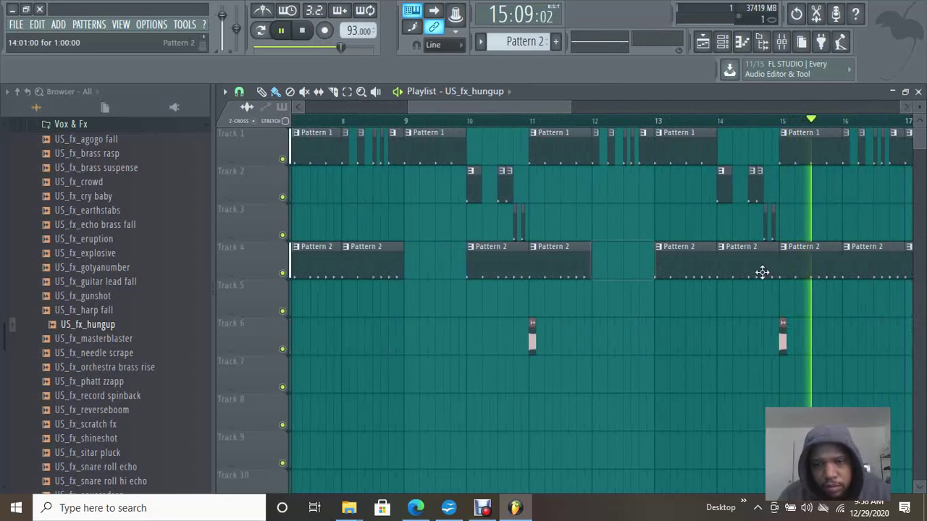
right_click(796, 269)
drag(521, 107, 600, 113)
right_click(700, 253)
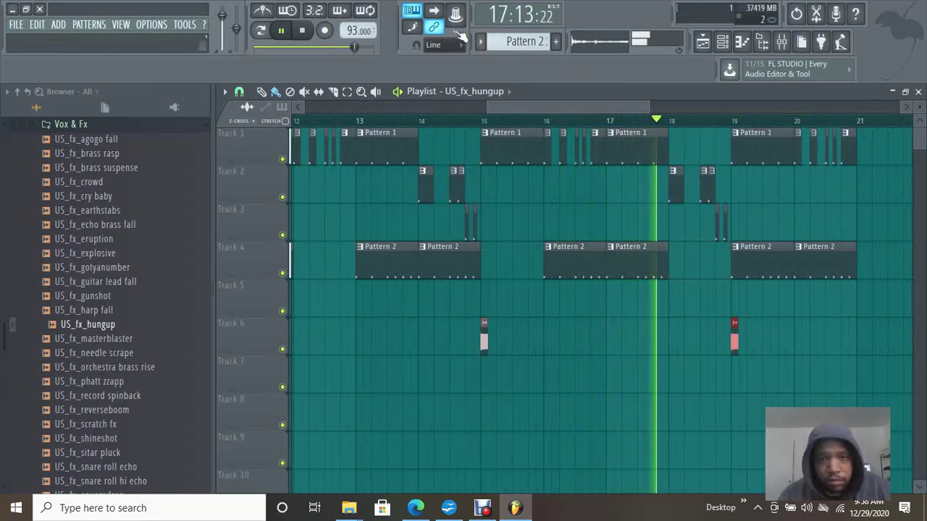
Step: Stop playback, display all channels in the channel rack, and check the sosy06 and fapo14 channel settings
click(302, 29)
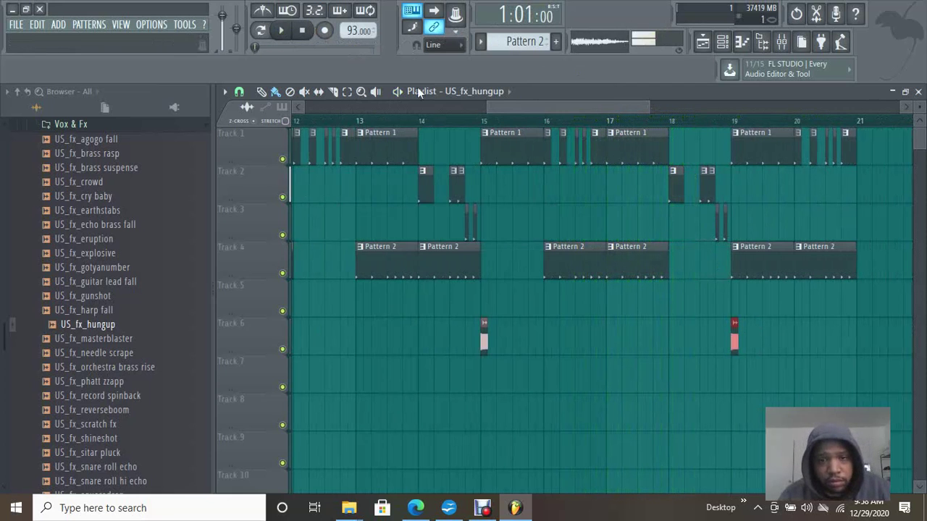
click(721, 43)
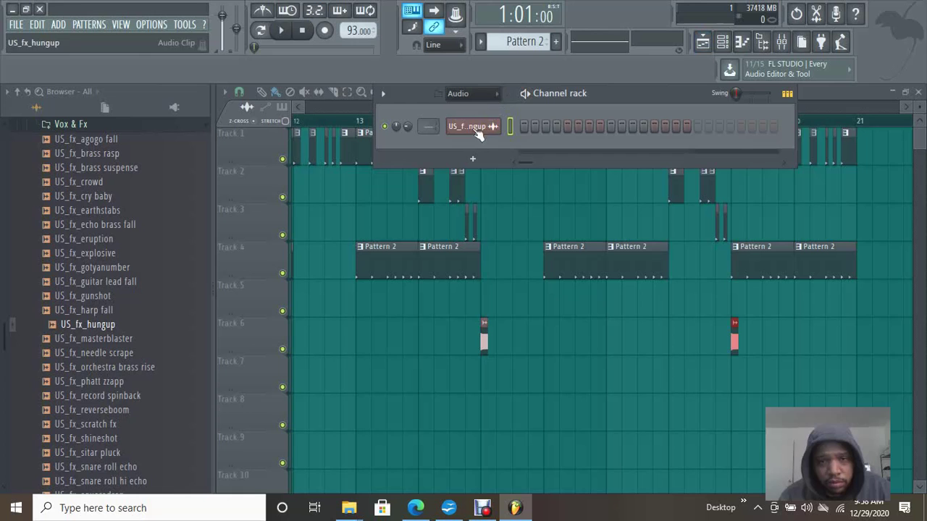
click(482, 105)
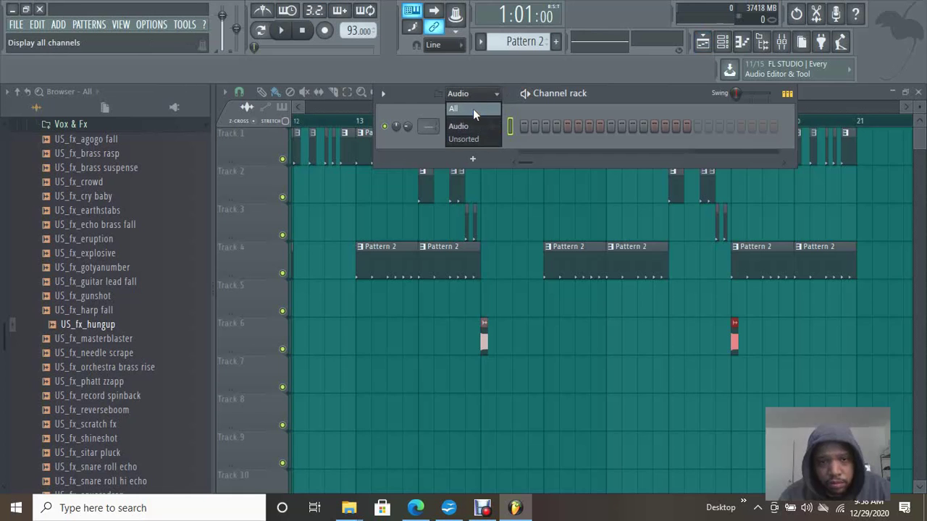
click(472, 109)
click(474, 126)
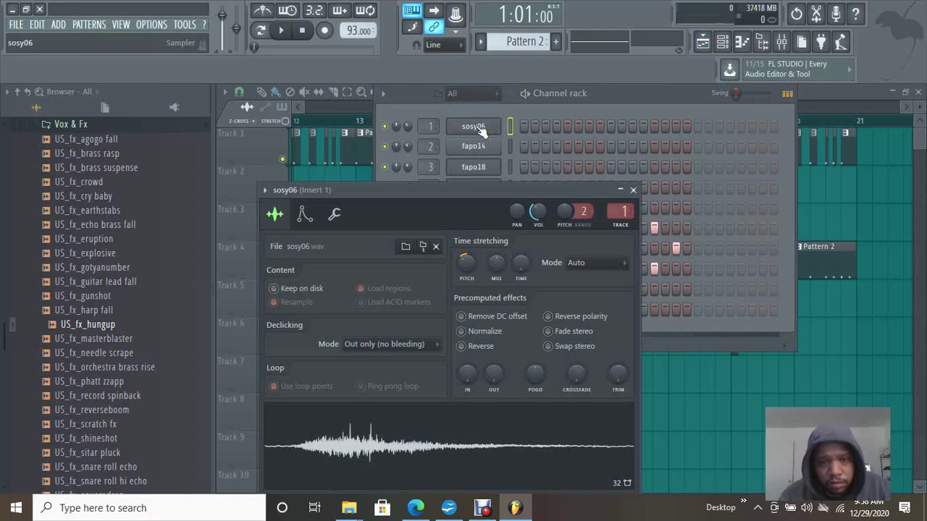
click(474, 146)
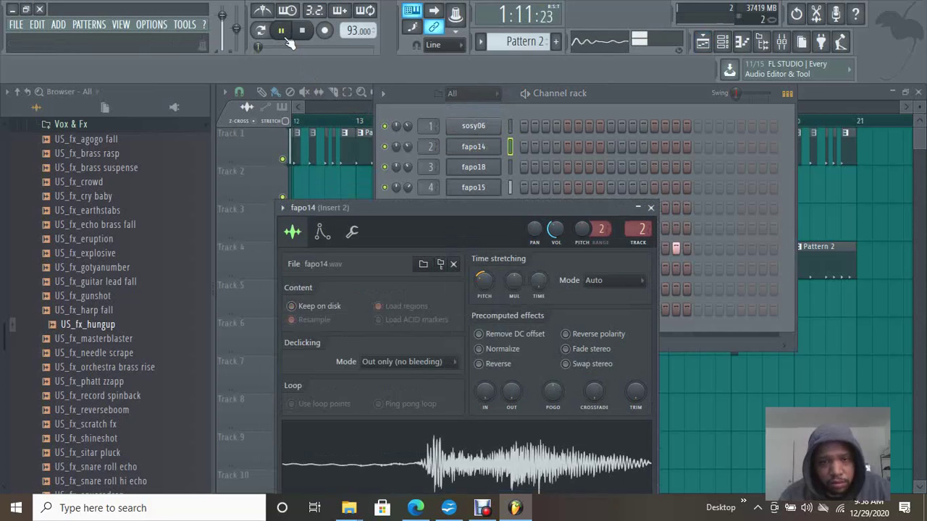
Step: Replace the fapo15 channel's sample with fapo09 from the 44-fairness police folder and set its volume to 50% during playback
click(473, 188)
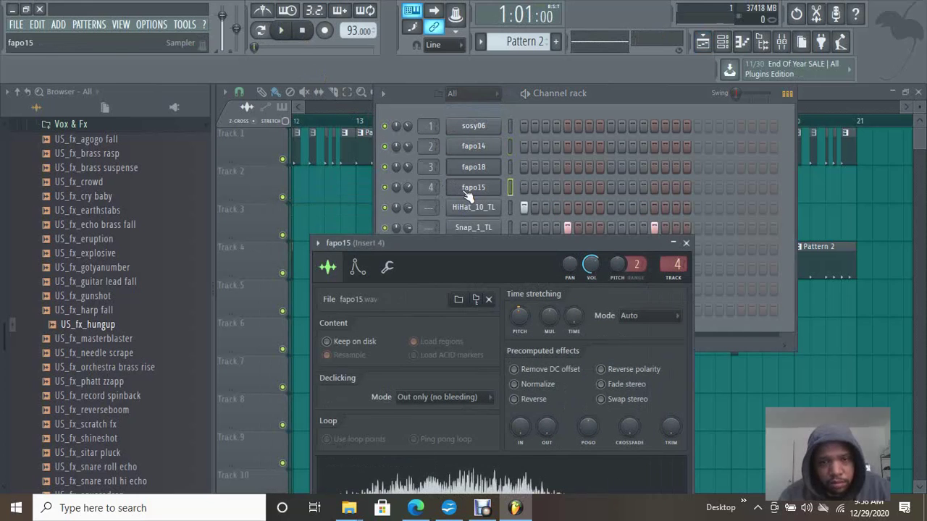
click(394, 304)
click(549, 351)
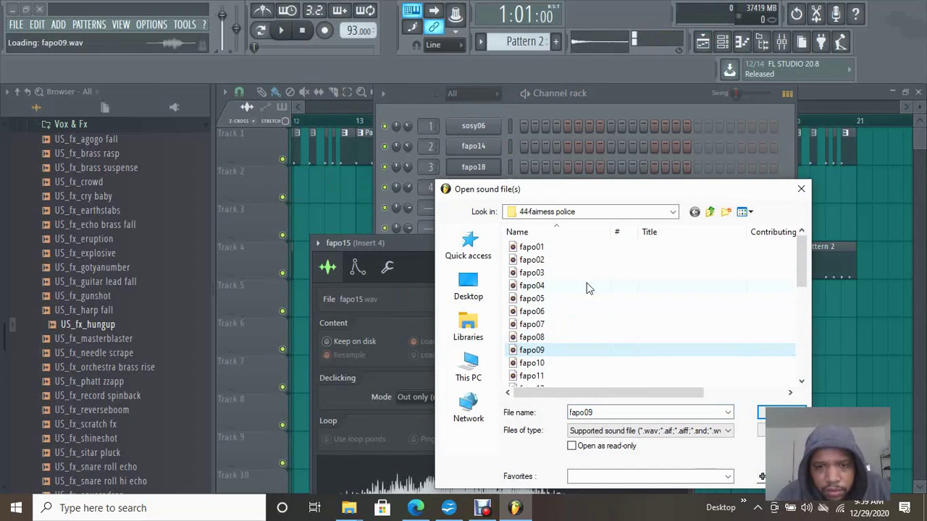
click(786, 410)
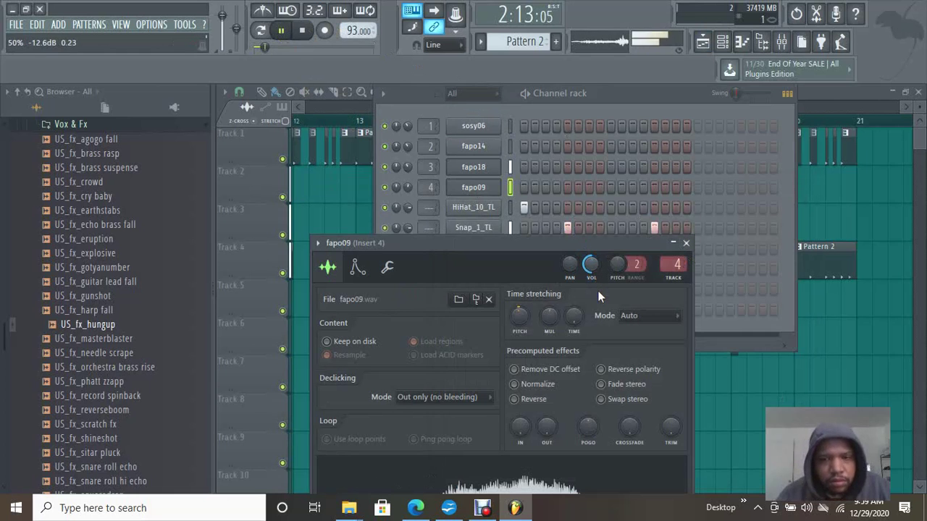
Step: Look for another sample for the fapo09 channel, going up from 44-fairness police to the LOOPs folder and its sample packs
click(378, 308)
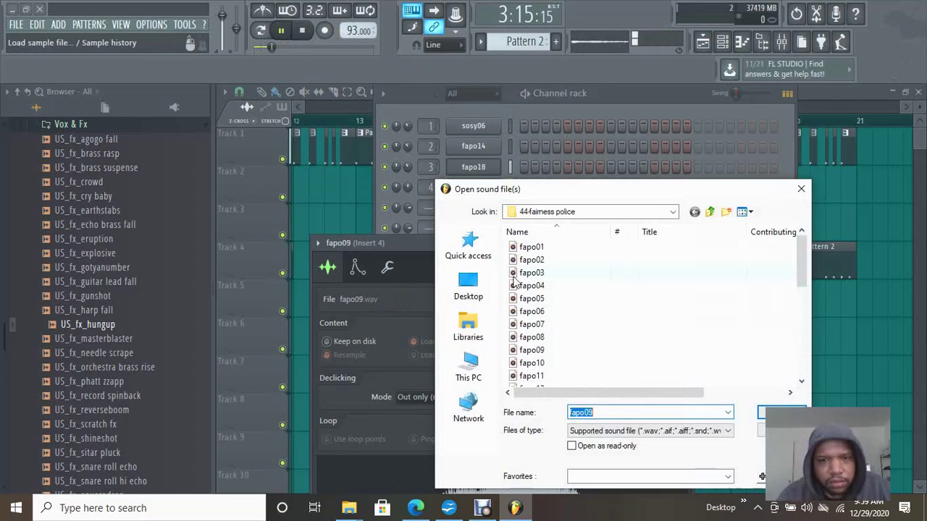
click(712, 211)
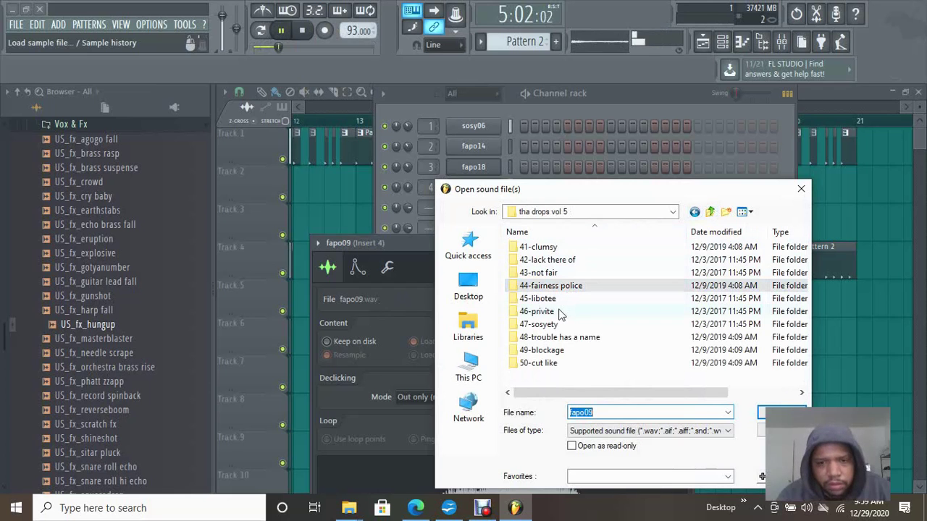
click(710, 211)
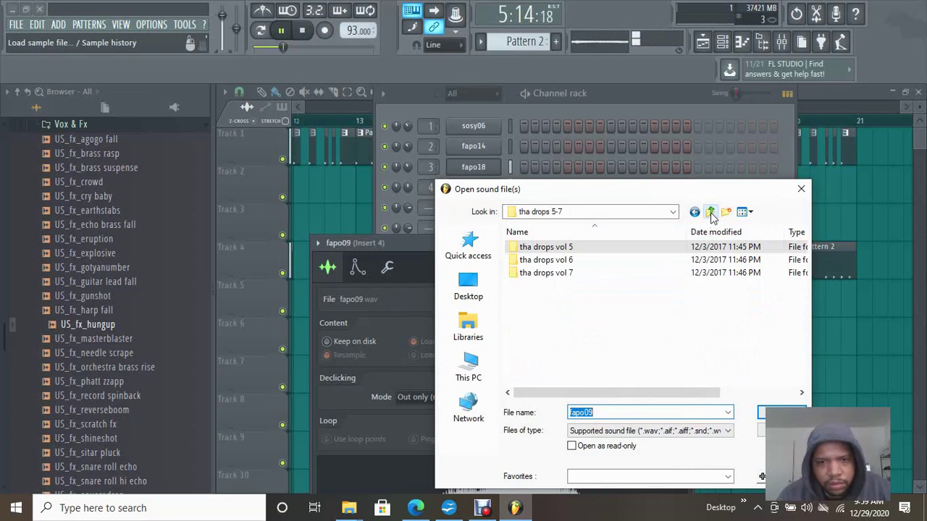
click(710, 212)
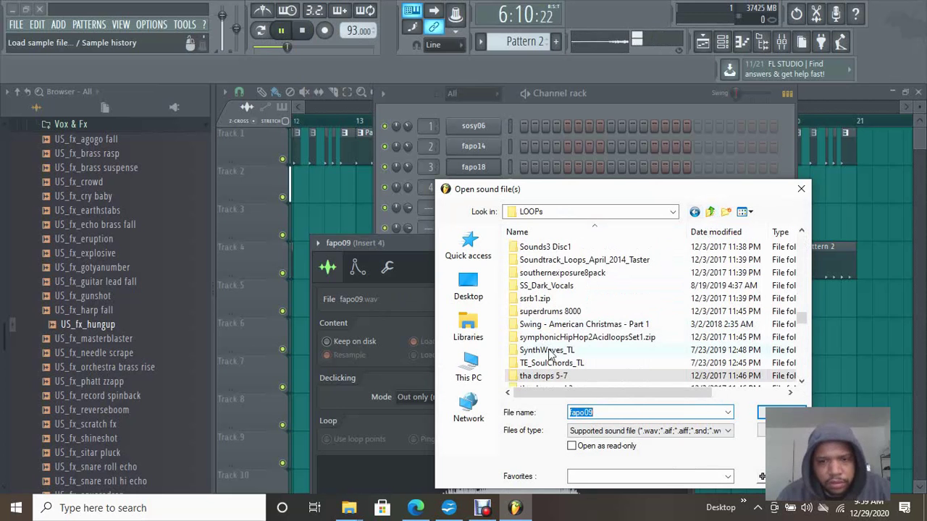
scroll(590, 340, up, 4)
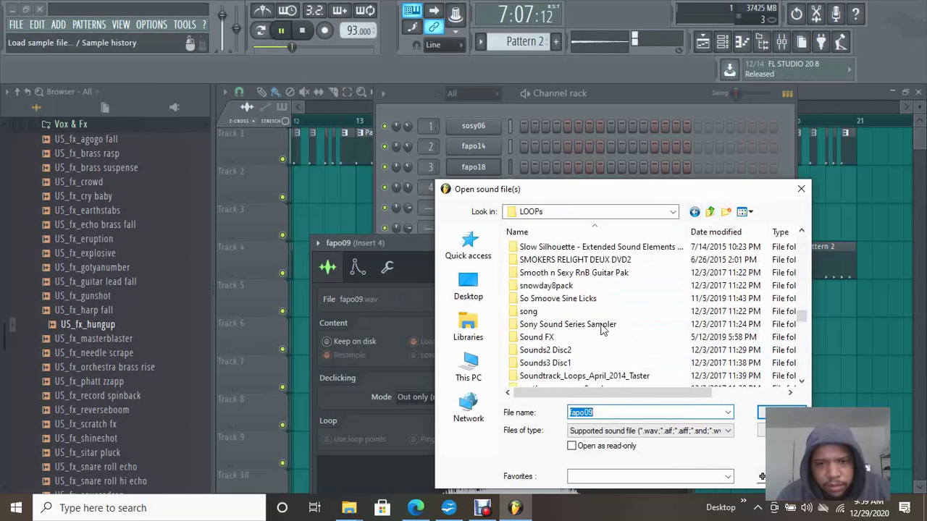
scroll(601, 330, up, 10)
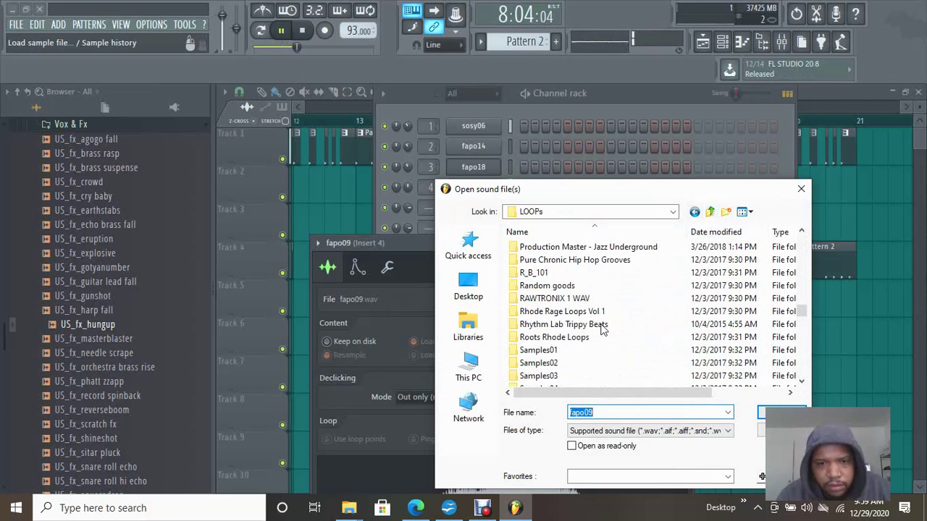
scroll(601, 330, up, 3)
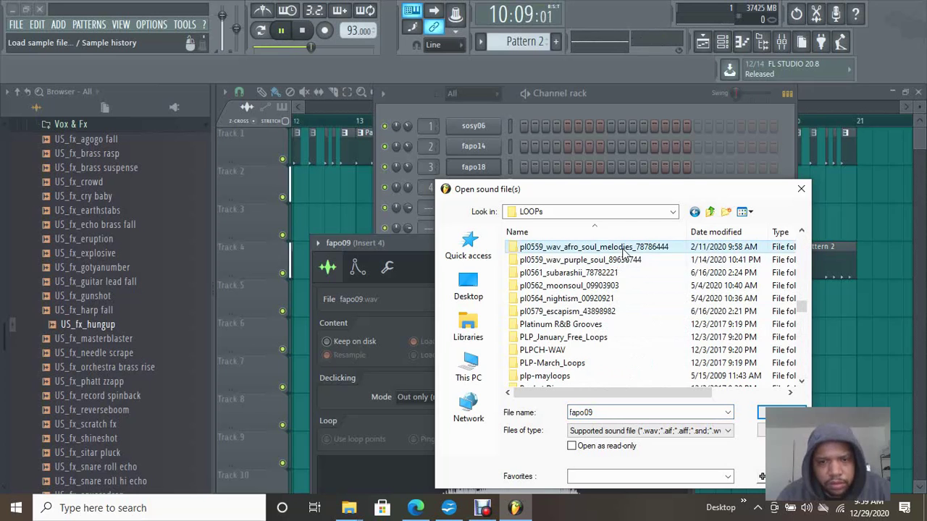
Step: Examine the Prime Loops - Afro Soul Melodies pack, including its Other folder, and return to the LOOPs folder
double_click(623, 247)
double_click(586, 248)
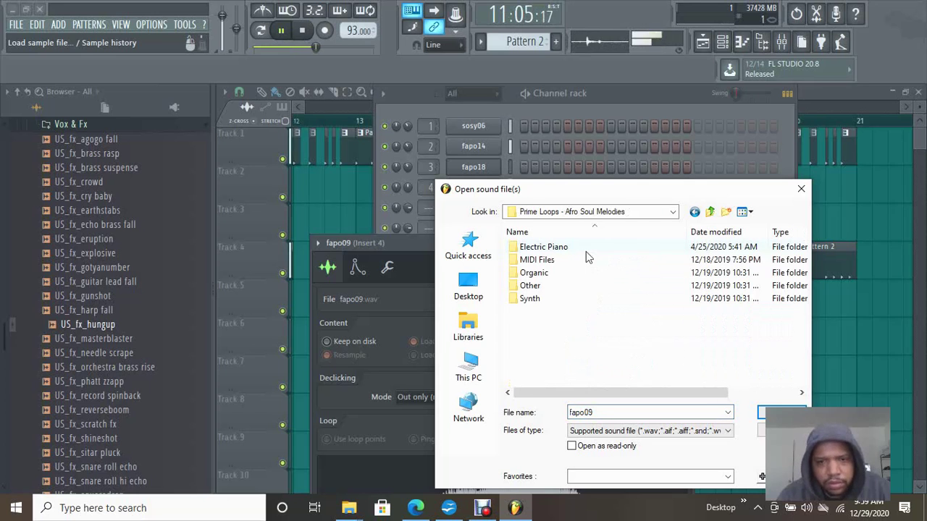
click(536, 289)
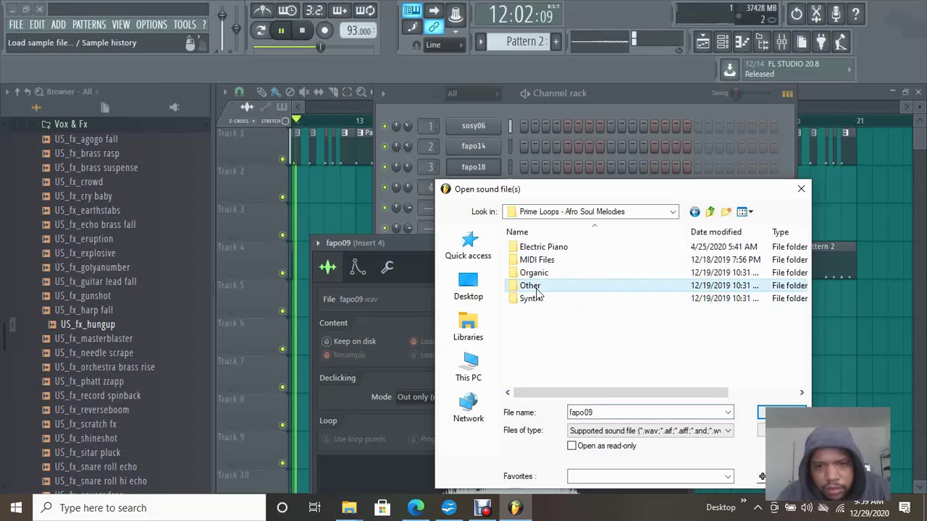
double_click(532, 288)
click(710, 213)
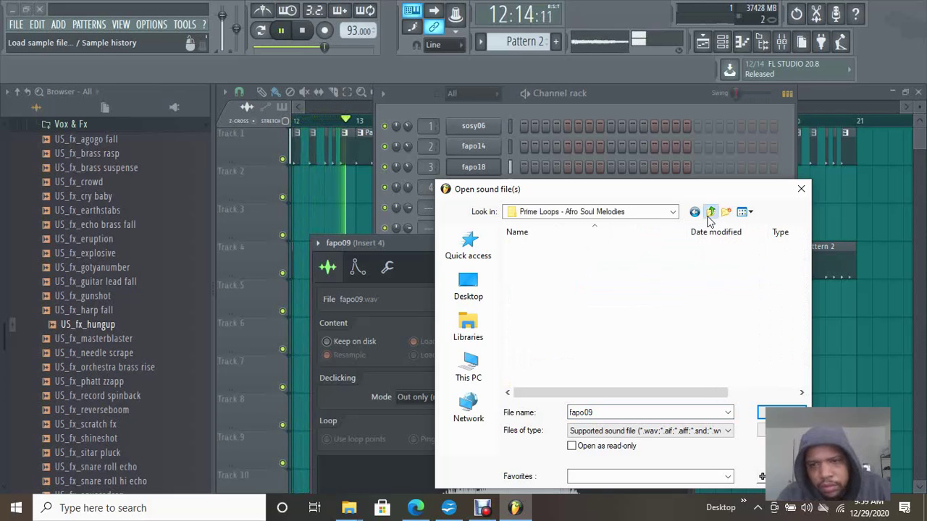
click(709, 212)
click(709, 212)
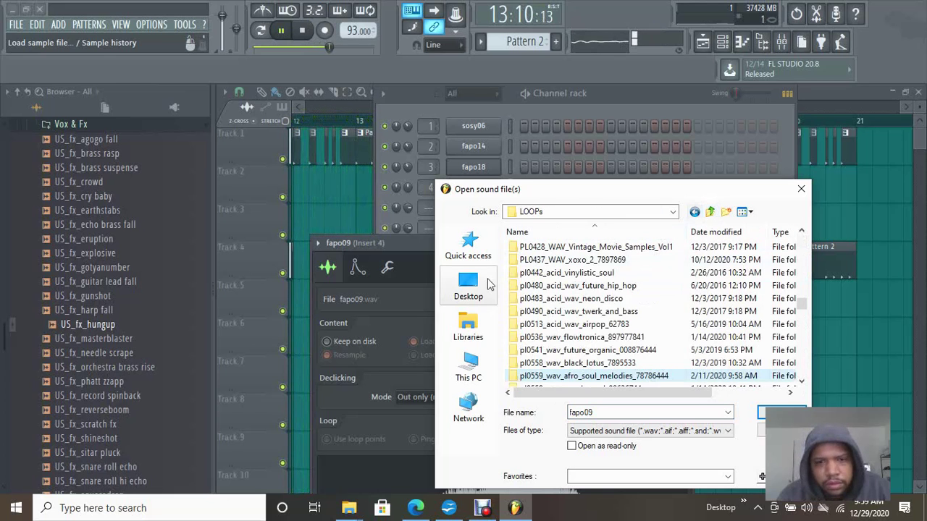
Step: Browse from the Desktop into the chops folder and look through its sample folders for a replacement for fapo09
click(478, 300)
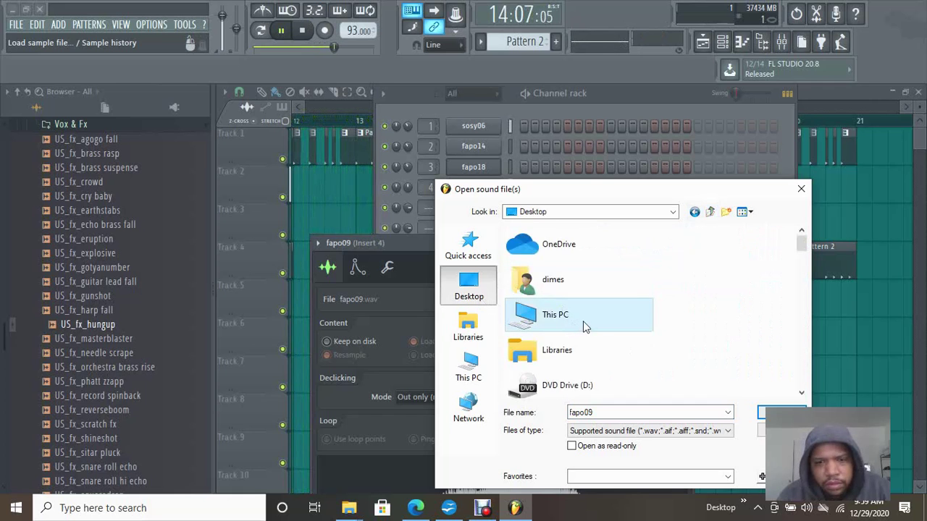
scroll(585, 326, down, 5)
double_click(554, 377)
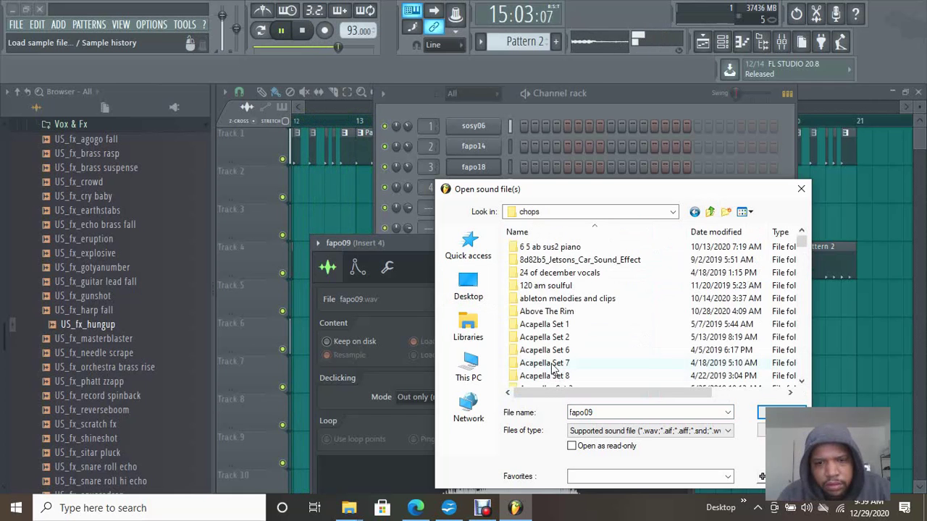
scroll(558, 302, down, 2)
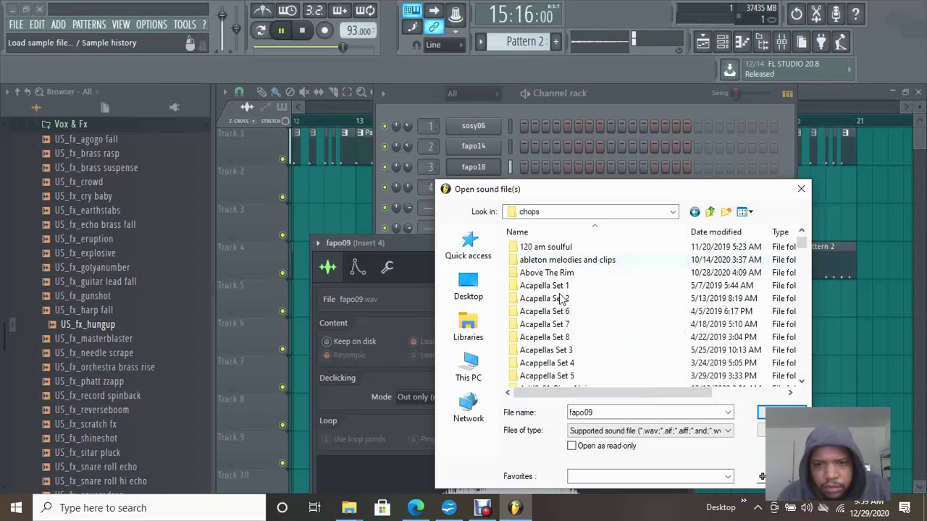
scroll(559, 300, down, 6)
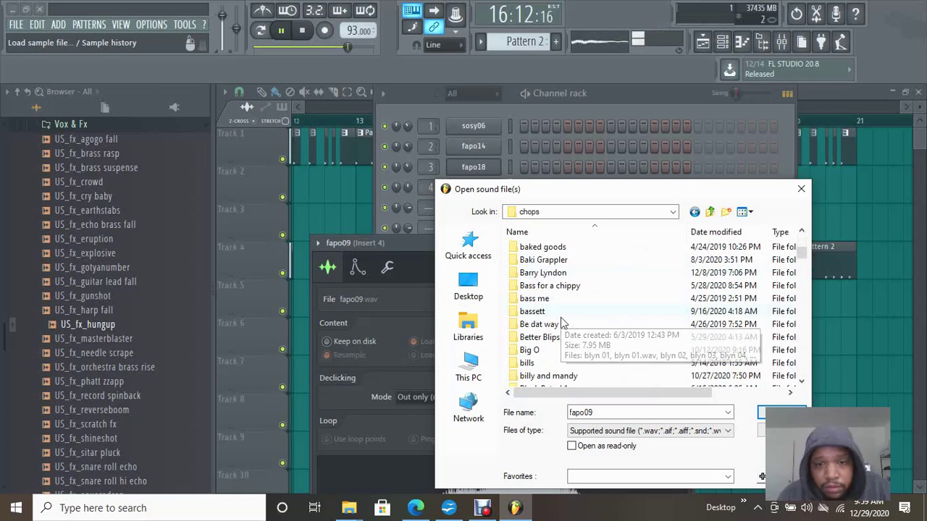
scroll(560, 317, down, 5)
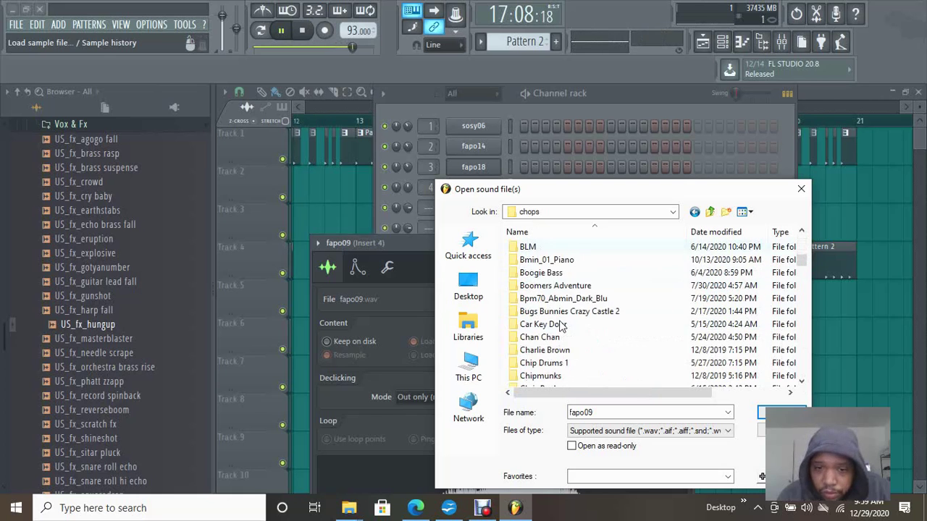
Step: Audition the Bugs Bunnies Crazy Castle 2 samples, load bugs 01 into the fapo09 channel, and adjust its volume during playback
double_click(568, 311)
click(543, 298)
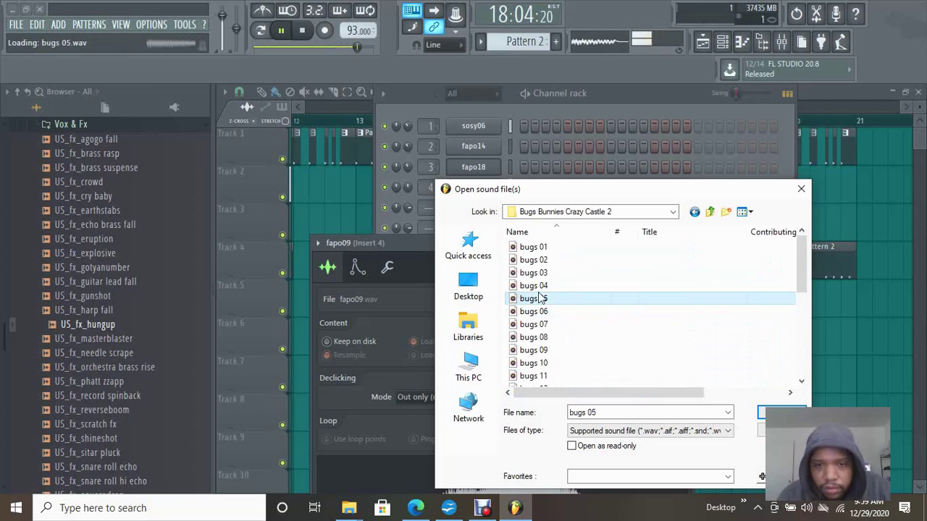
click(536, 285)
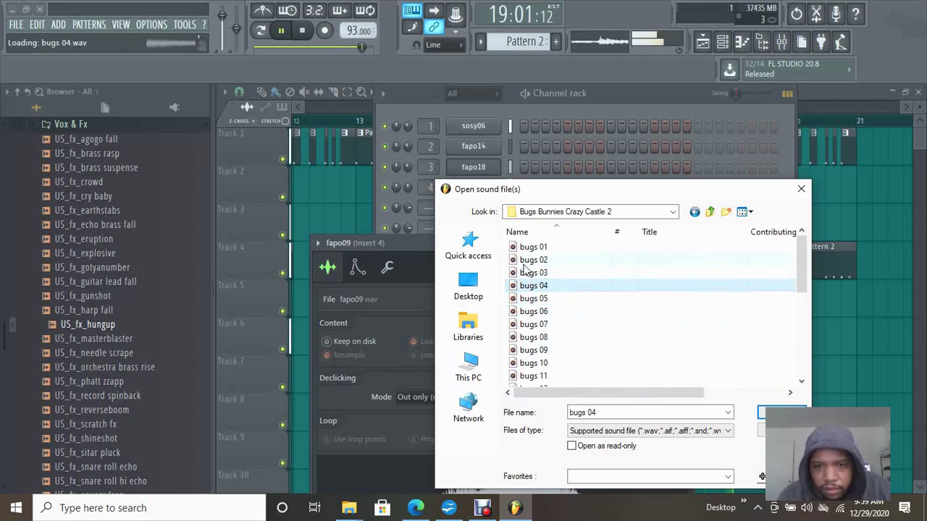
click(533, 260)
click(532, 248)
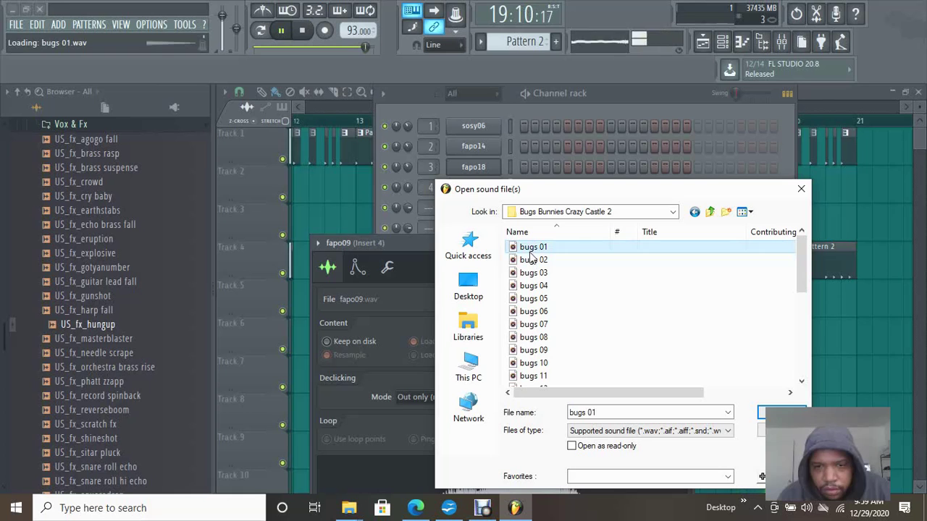
click(764, 412)
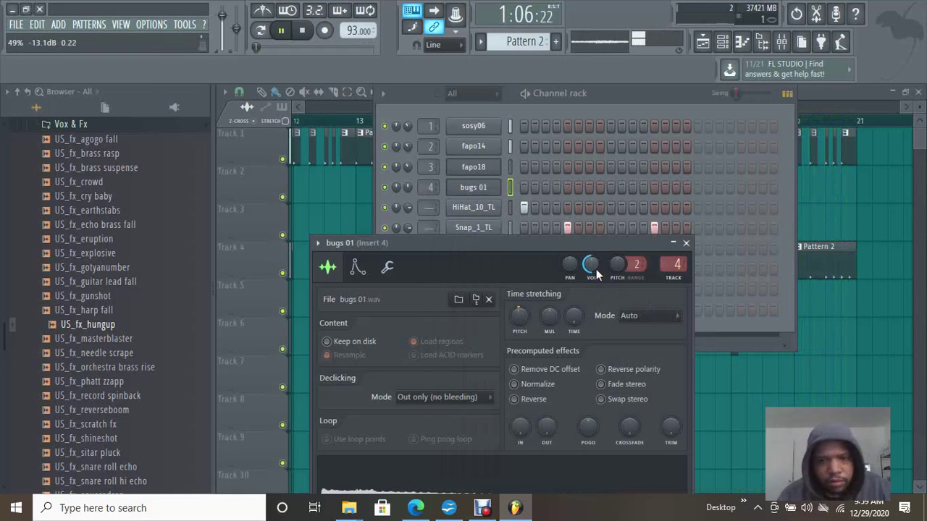
mouse_move(599, 272)
mouse_down()
mouse_move(594, 256)
mouse_move(601, 287)
mouse_move(589, 265)
mouse_up()
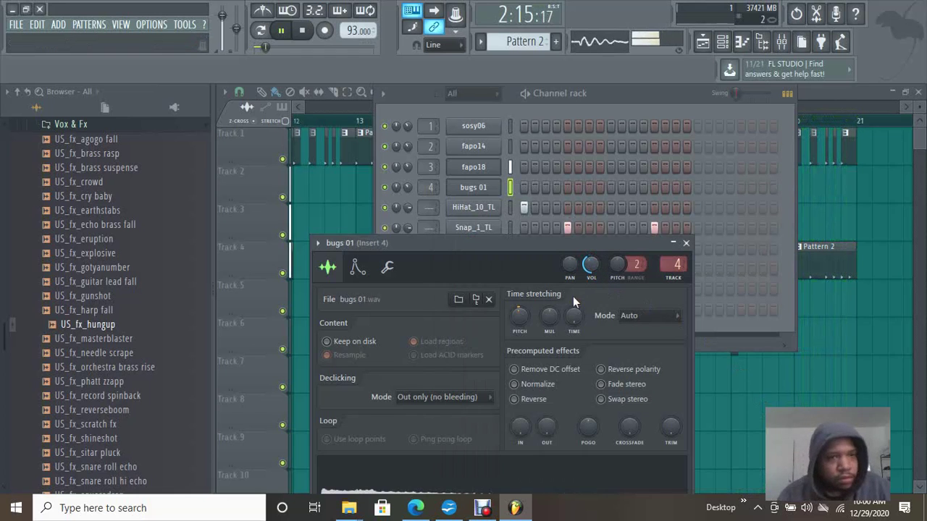
Step: Review the playlist, then preview fapo02 from the 44-fairness police folder as a possible replacement for the fapo14 channel's sample
click(826, 109)
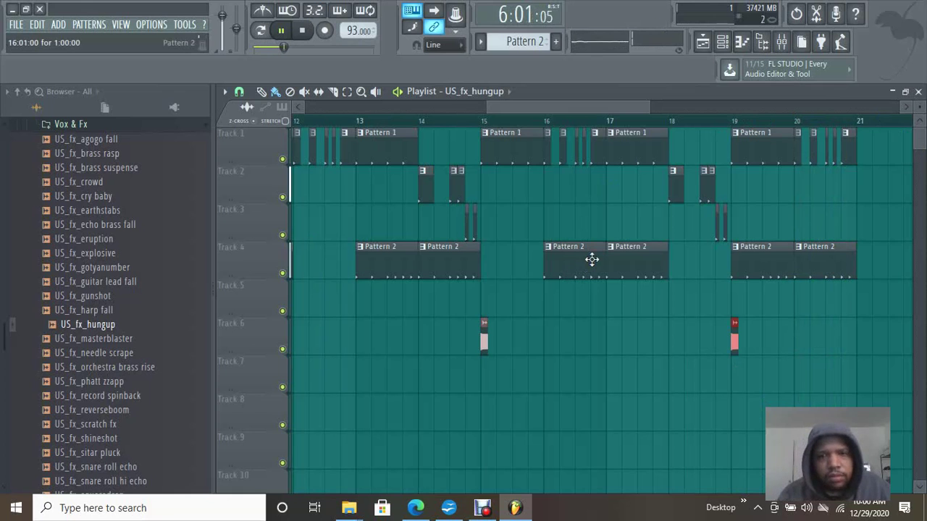
click(732, 45)
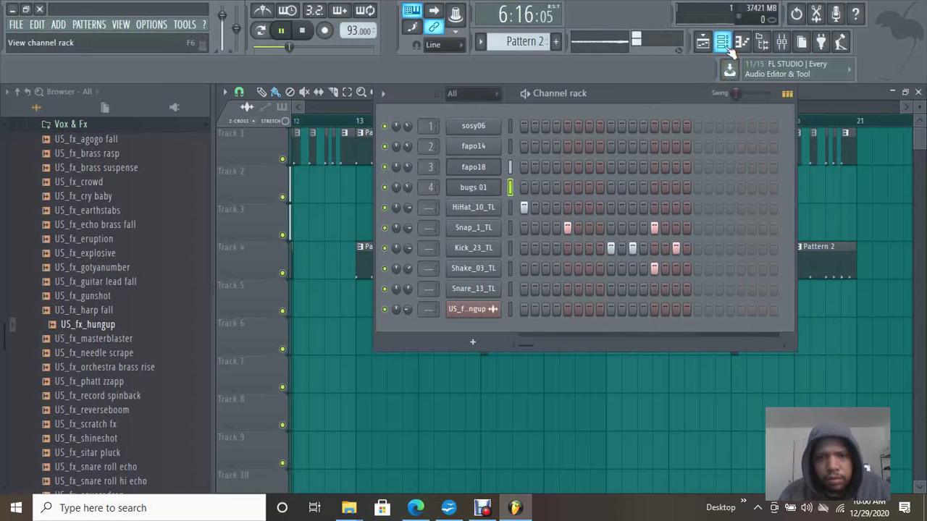
click(483, 151)
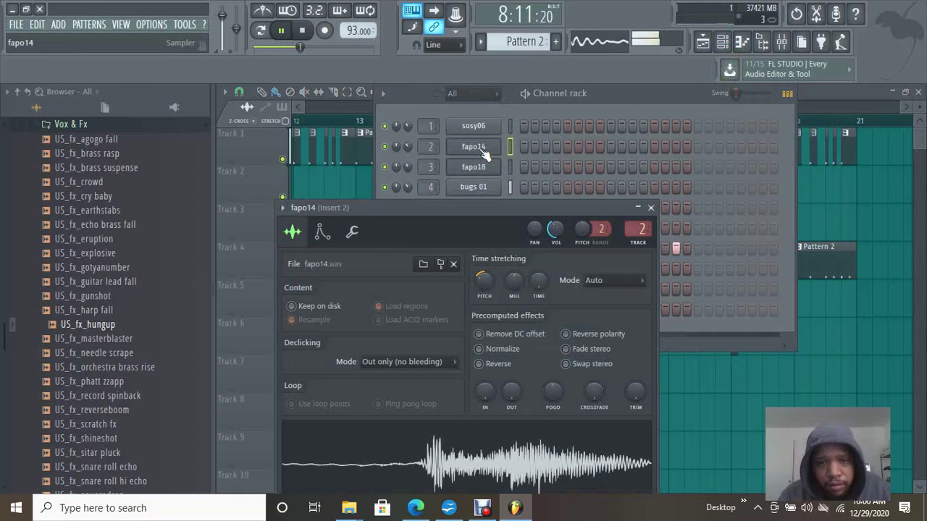
click(379, 264)
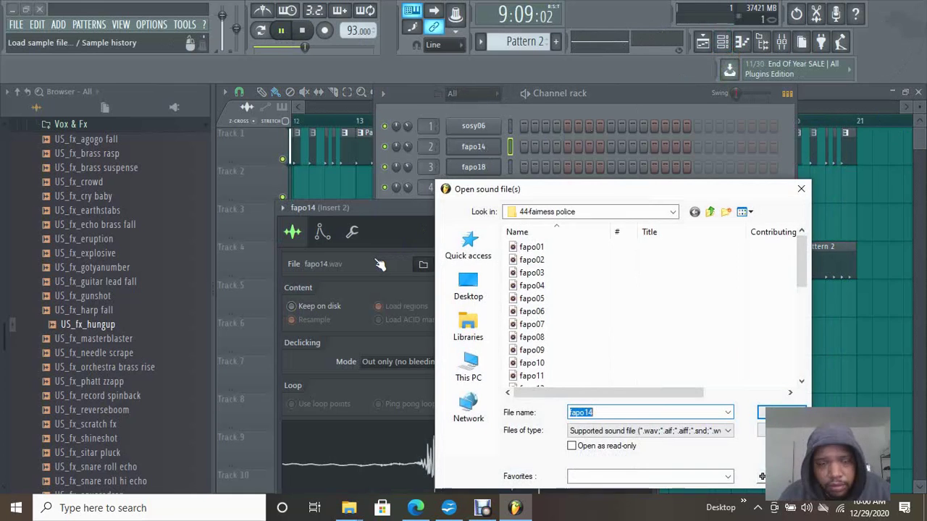
click(526, 263)
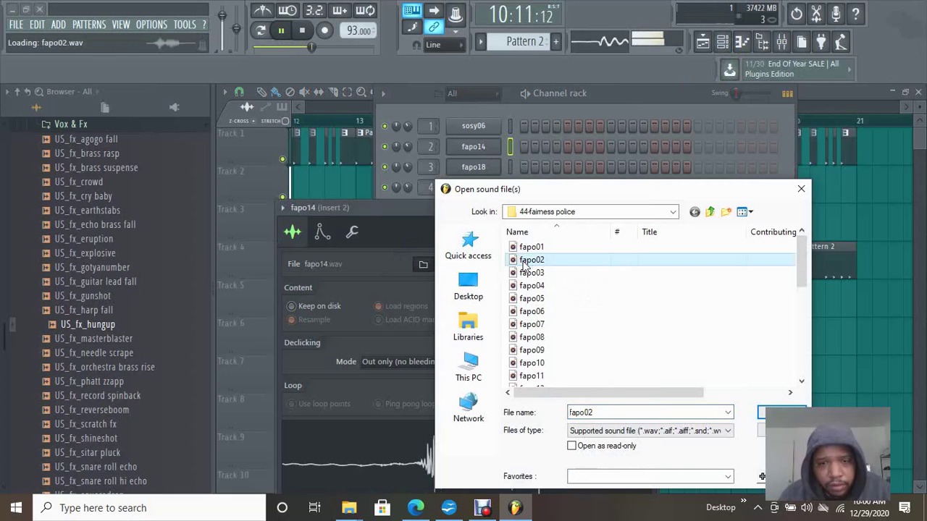
click(801, 188)
Step: Try sosy10 from the 47-sosyety folder as the sosy06 channel's sample during playback, and stop playback
click(490, 127)
click(489, 126)
click(490, 127)
click(352, 251)
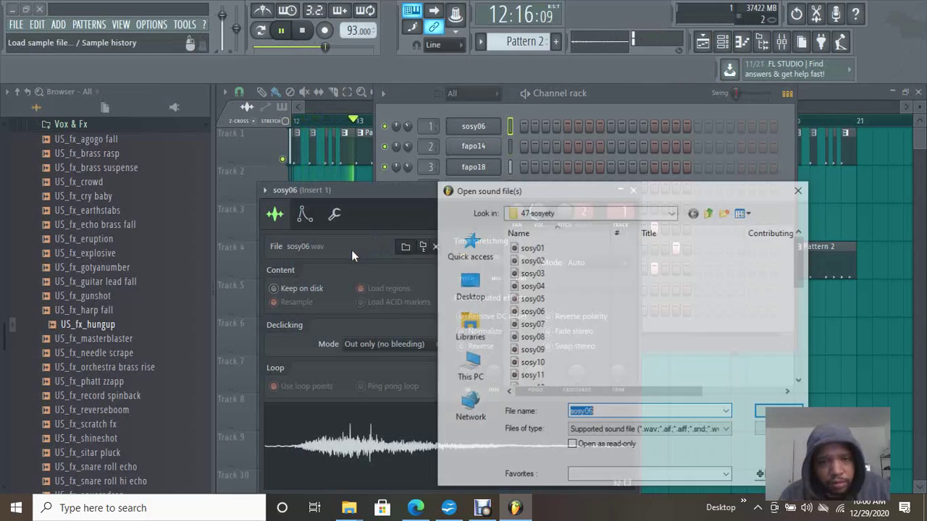
click(545, 272)
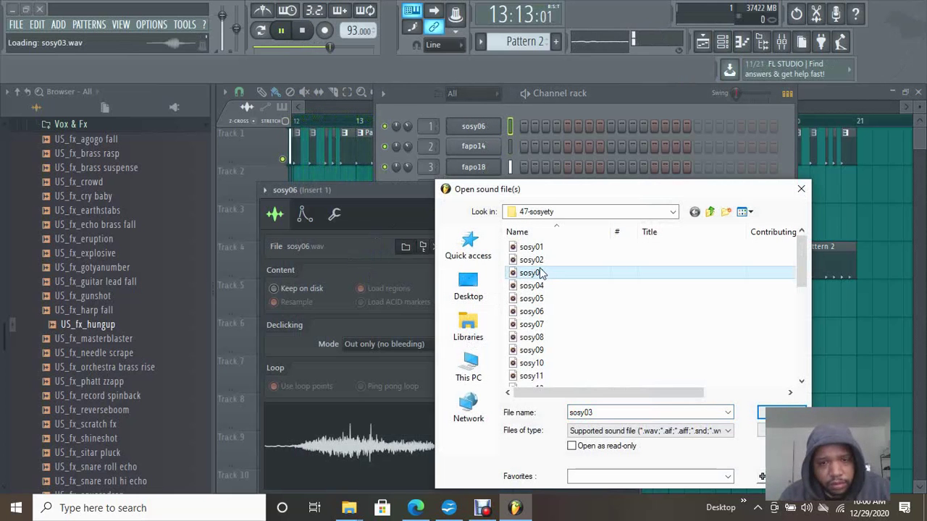
click(532, 299)
click(524, 325)
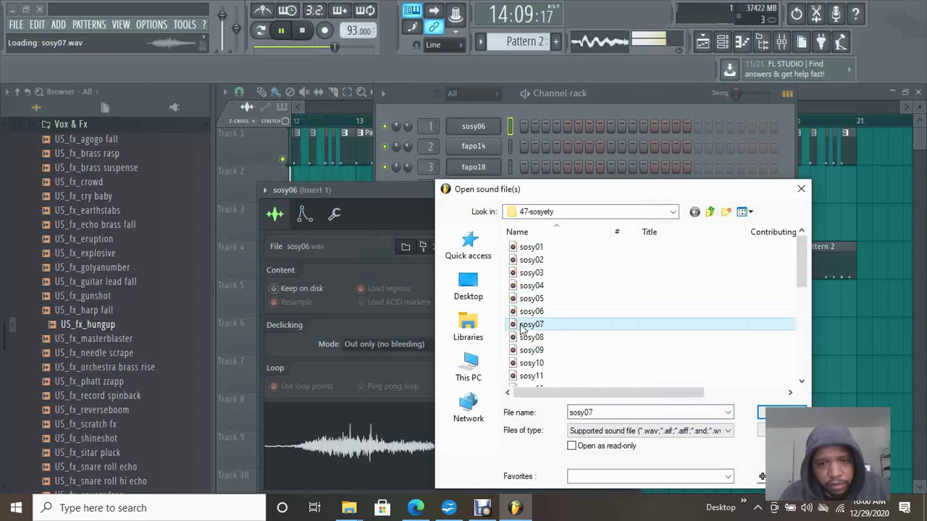
click(532, 350)
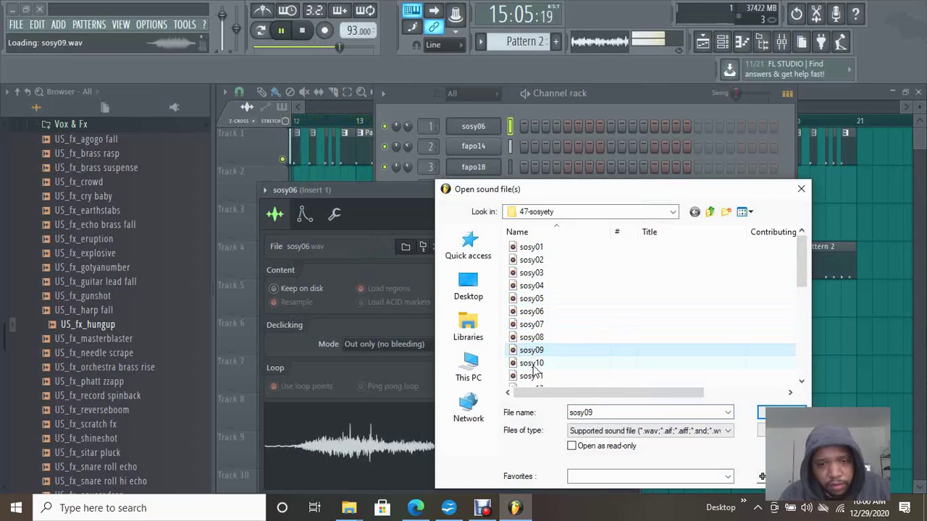
click(534, 364)
click(774, 412)
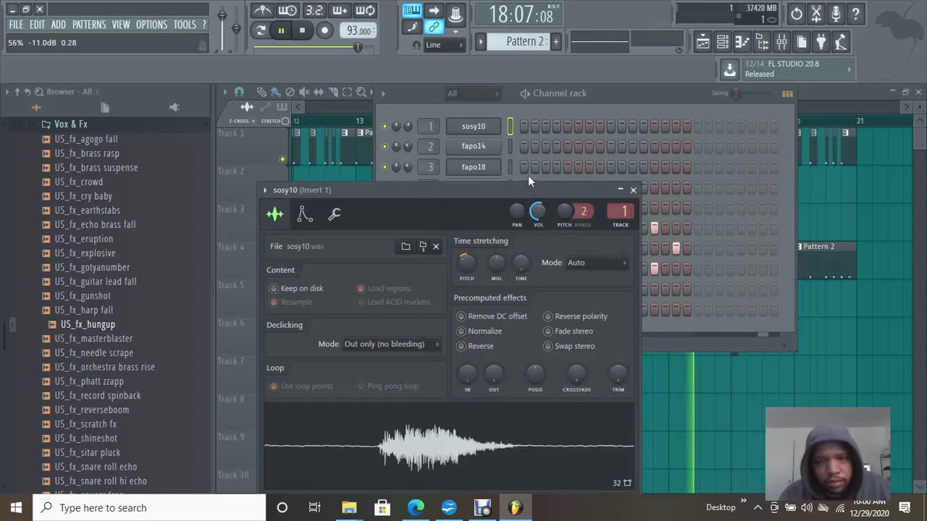
click(542, 214)
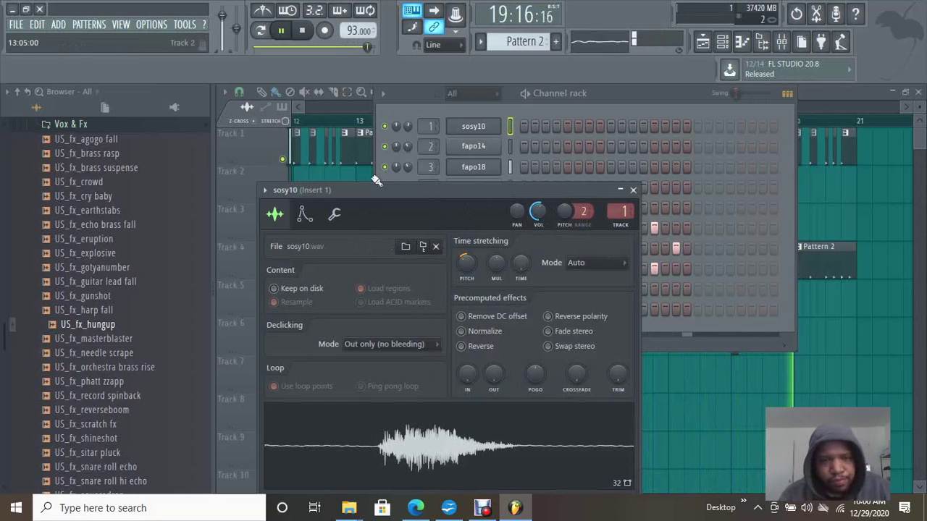
click(304, 33)
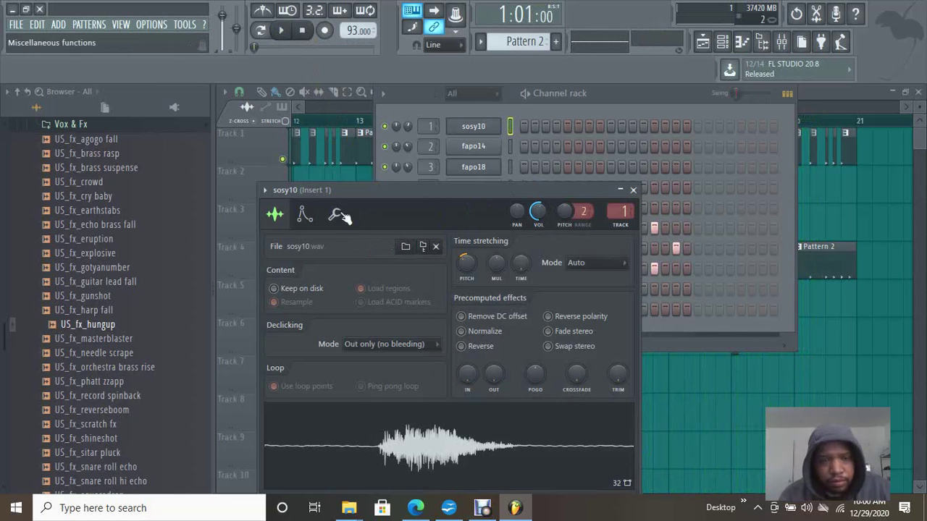
Step: Audition further samples in the 47-sosyety folder and replace the sosy10 channel's sample with sosy25
click(308, 246)
click(542, 287)
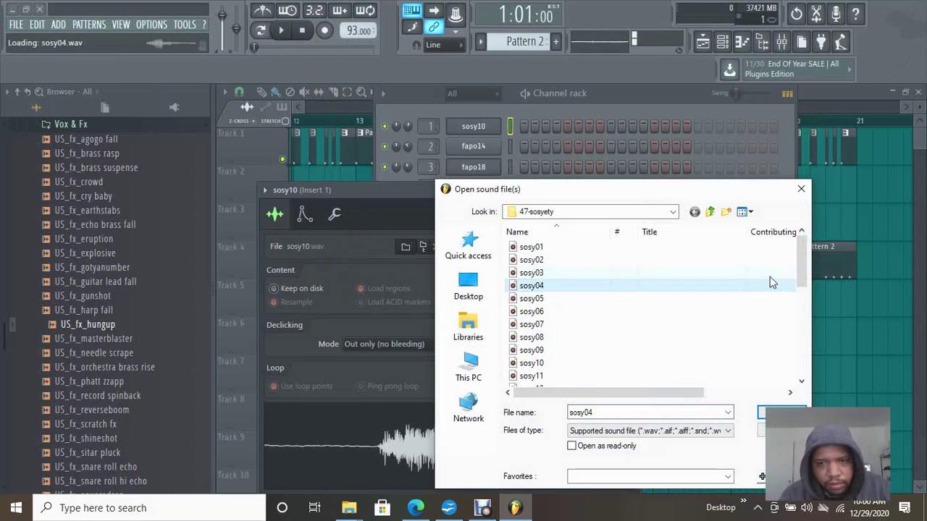
scroll(798, 268, down, 4)
click(548, 365)
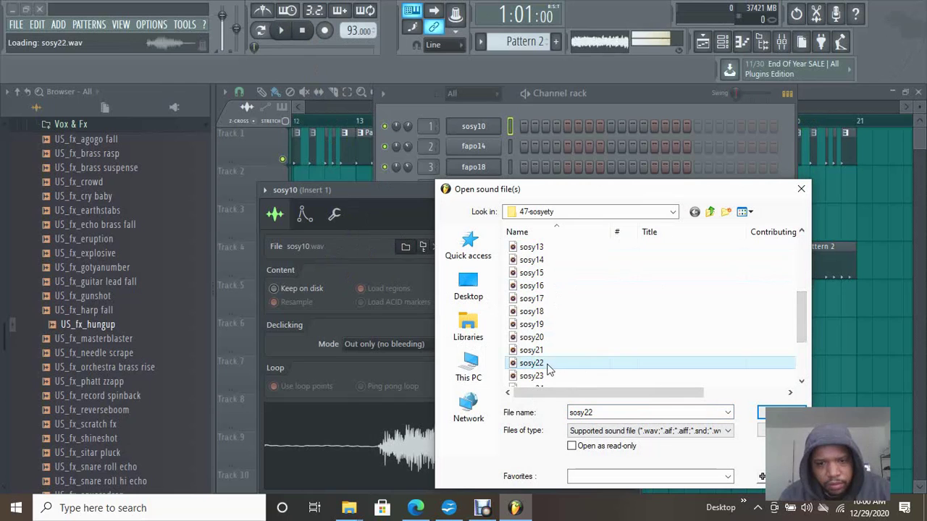
click(531, 376)
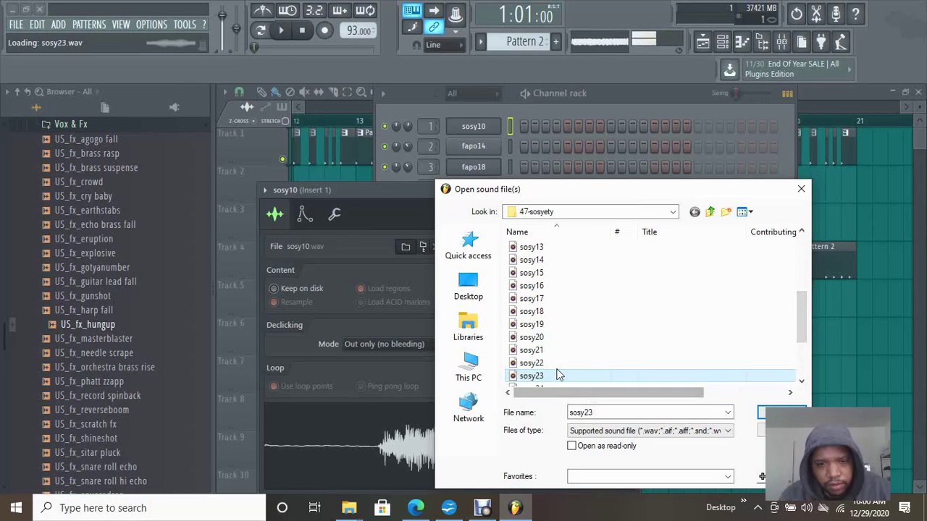
scroll(567, 369, down, 1)
click(535, 353)
click(536, 365)
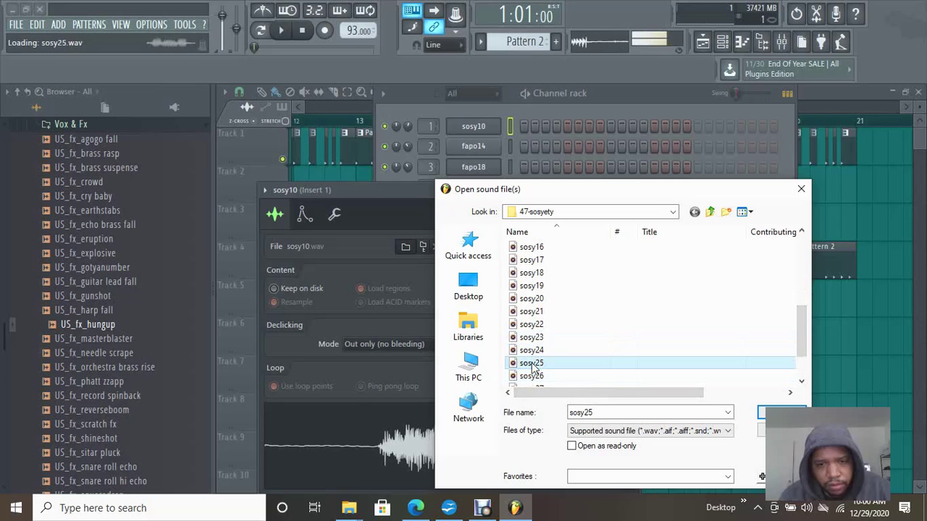
click(766, 412)
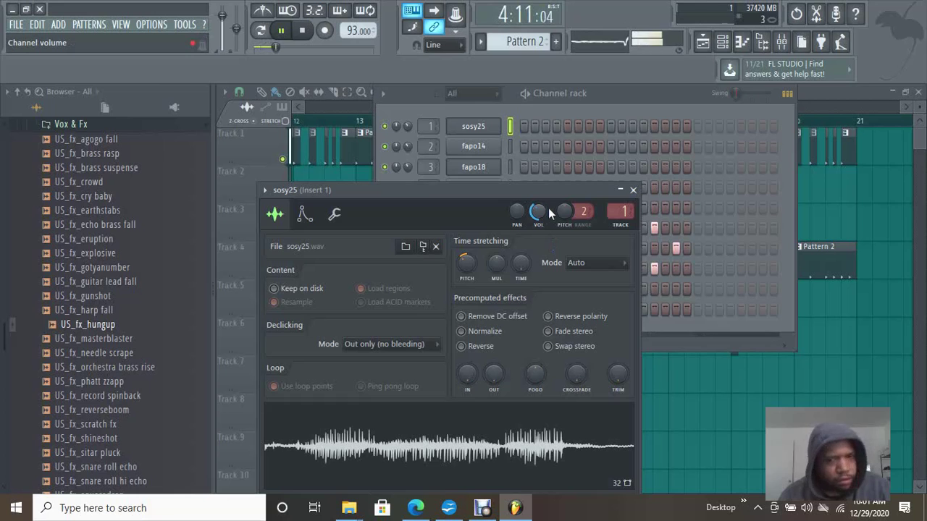
Step: Try the Reverse effect on the sosy25 sample during playback and turn it off again
click(462, 346)
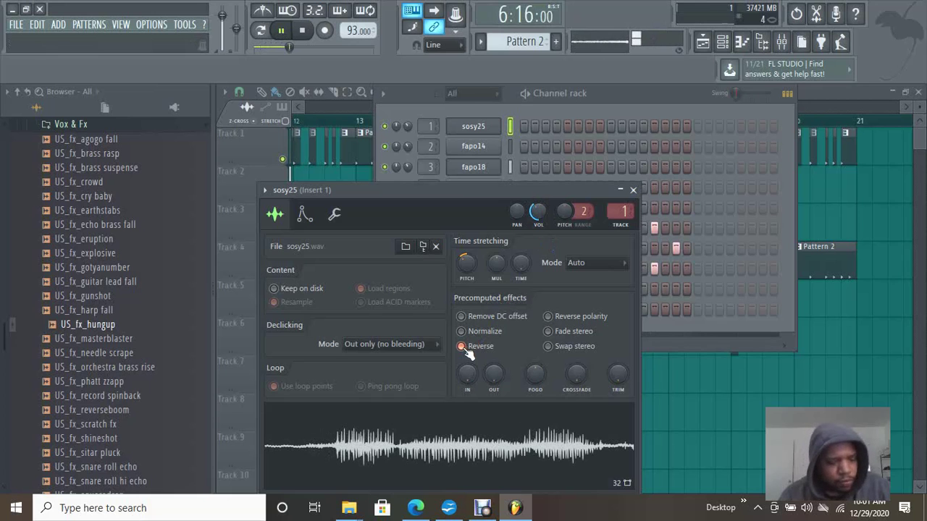
click(466, 348)
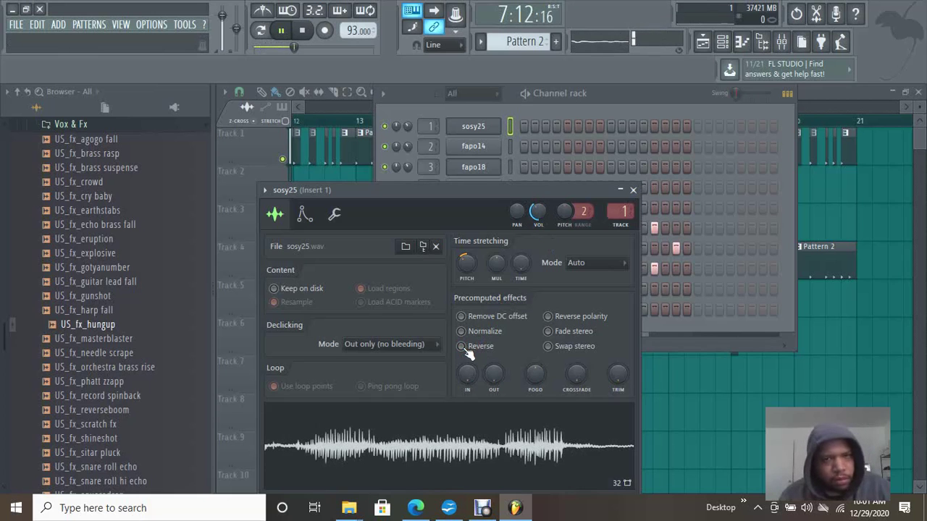
Step: Select all channels in the channel rack and route them to consecutive mixer tracks starting from Insert 1
click(463, 95)
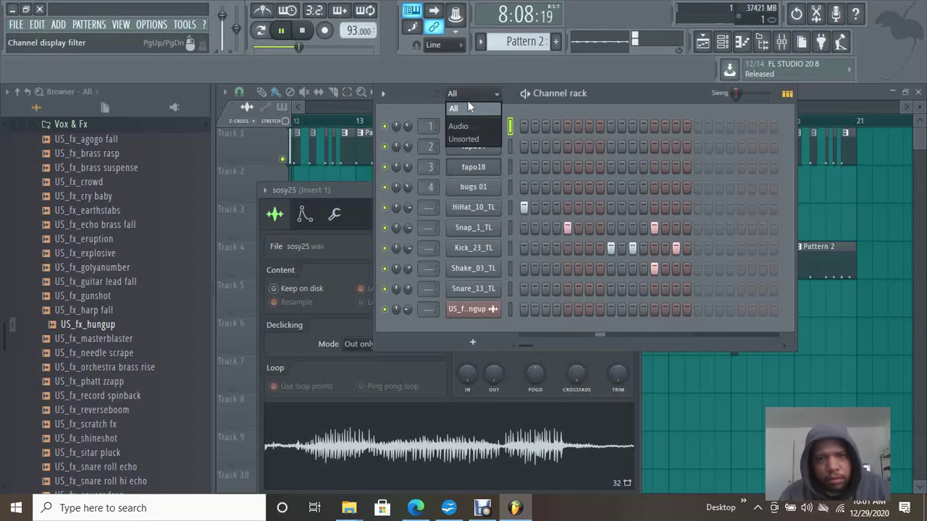
click(467, 99)
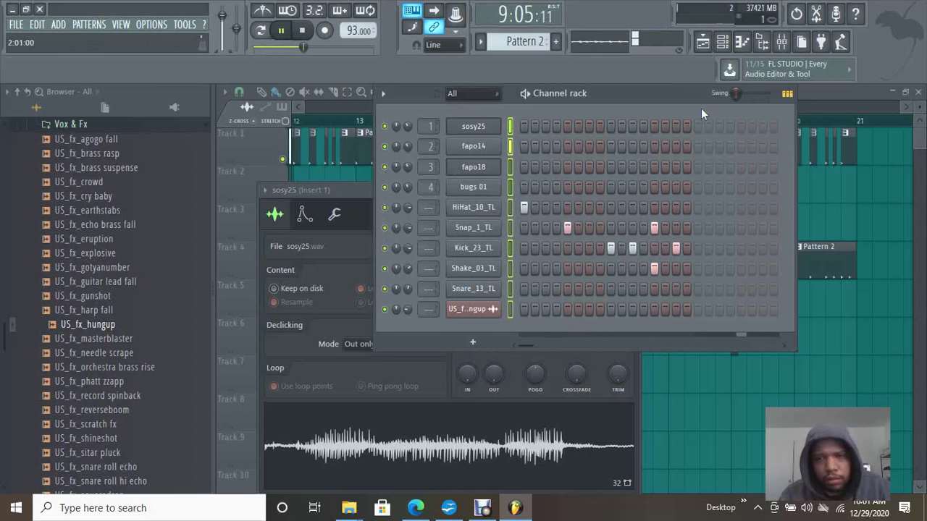
click(781, 41)
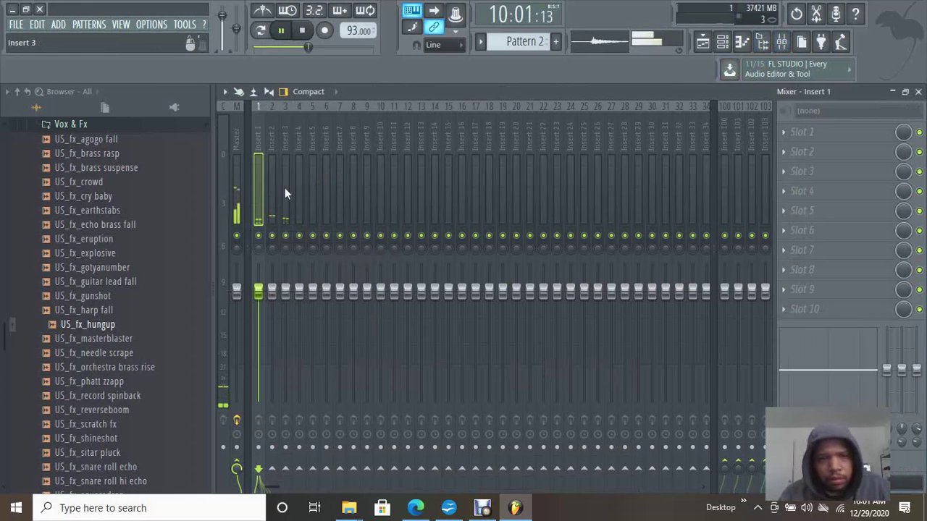
right_click(257, 190)
mouse_move(360, 212)
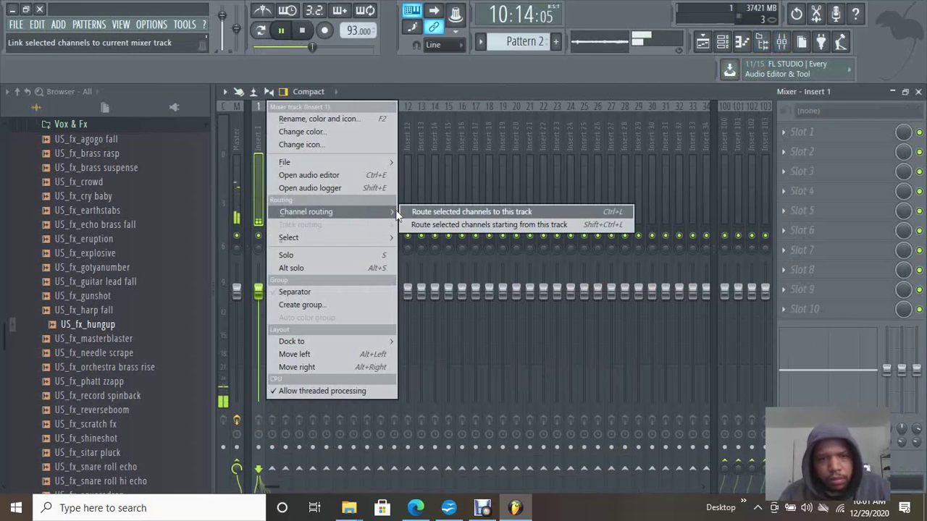
click(409, 224)
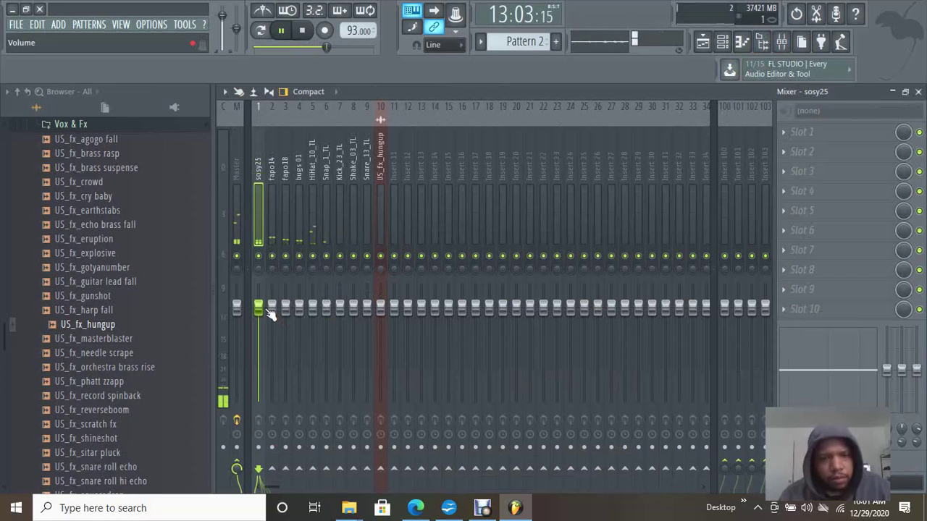
Step: Load EQUO into the first effect slot of the sosy25 mixer track and switch it to the previous preset
click(790, 137)
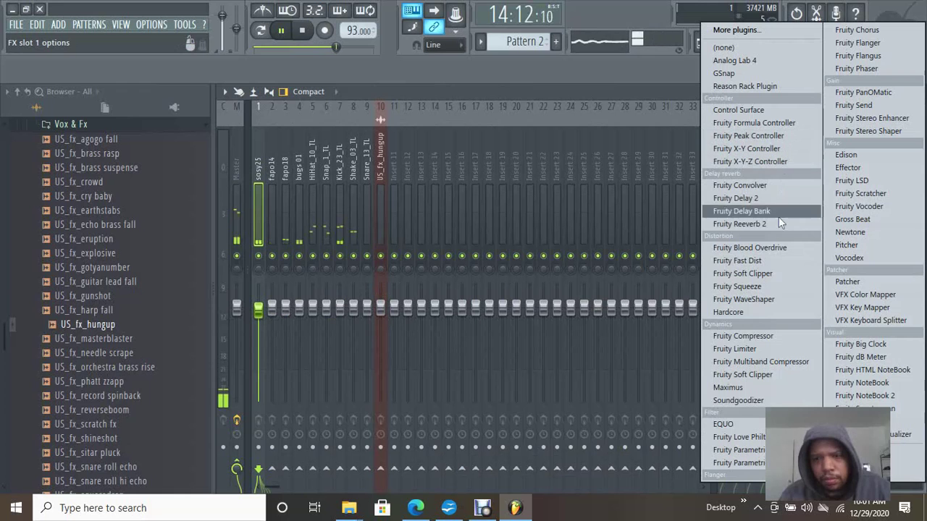
click(722, 425)
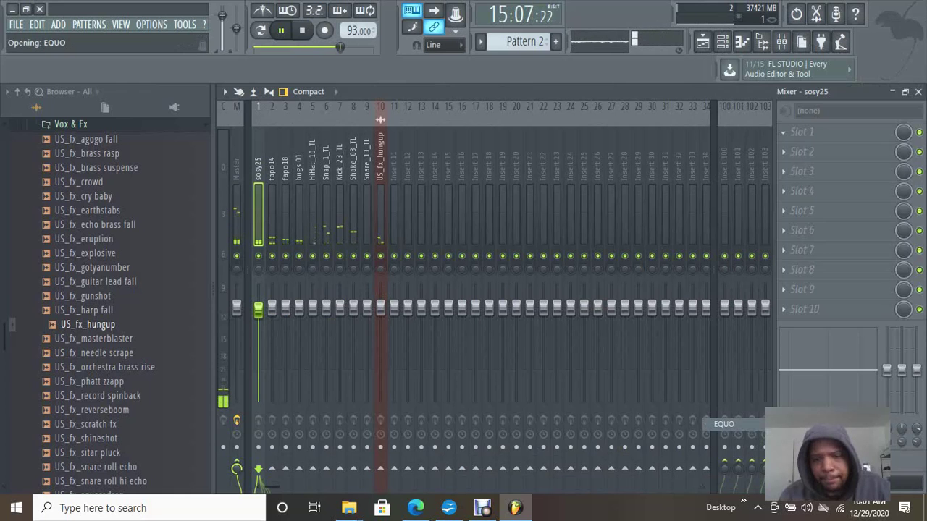
click(621, 225)
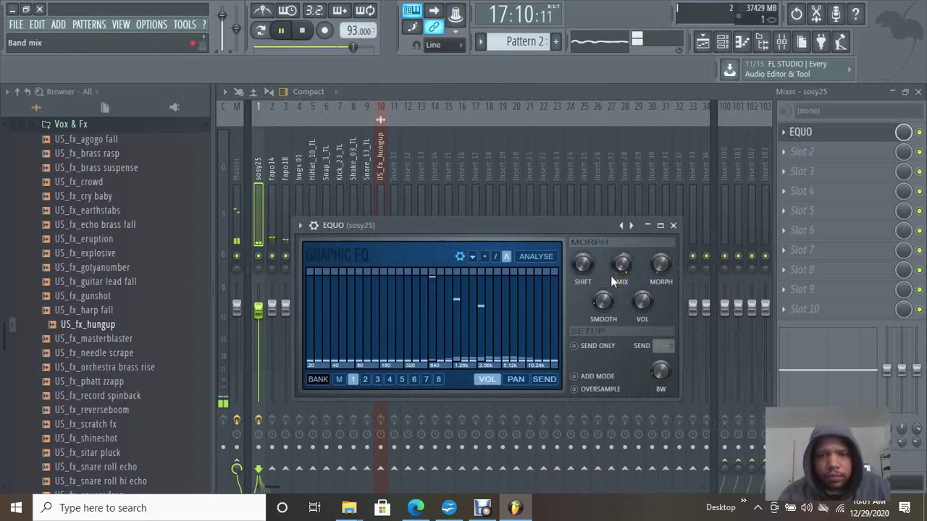
Step: Load Fruity Reeverb 2 into the second effect slot of the sosy25 track with the preset The Venue
click(798, 153)
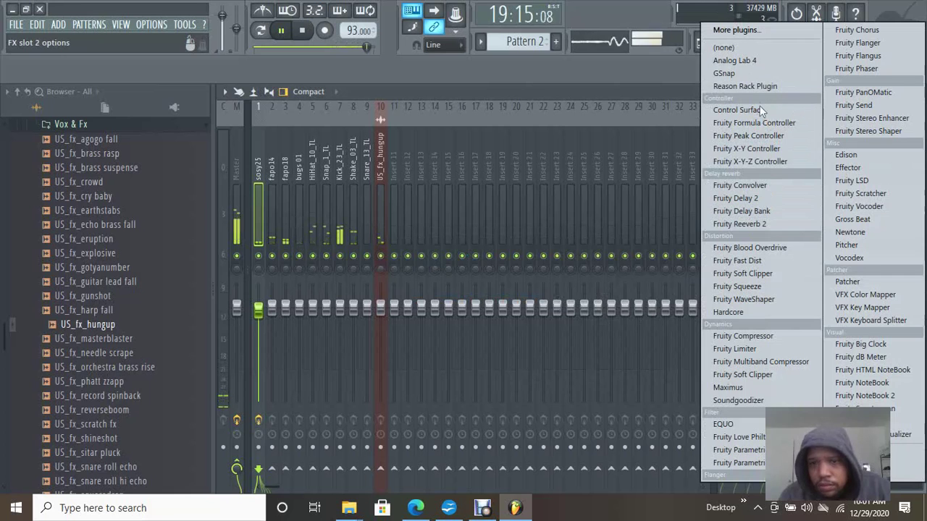
click(751, 218)
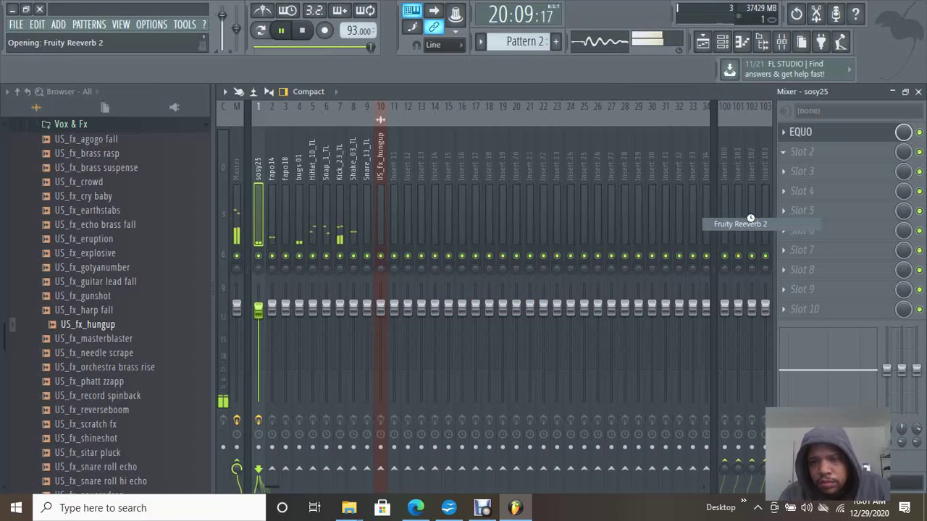
click(595, 244)
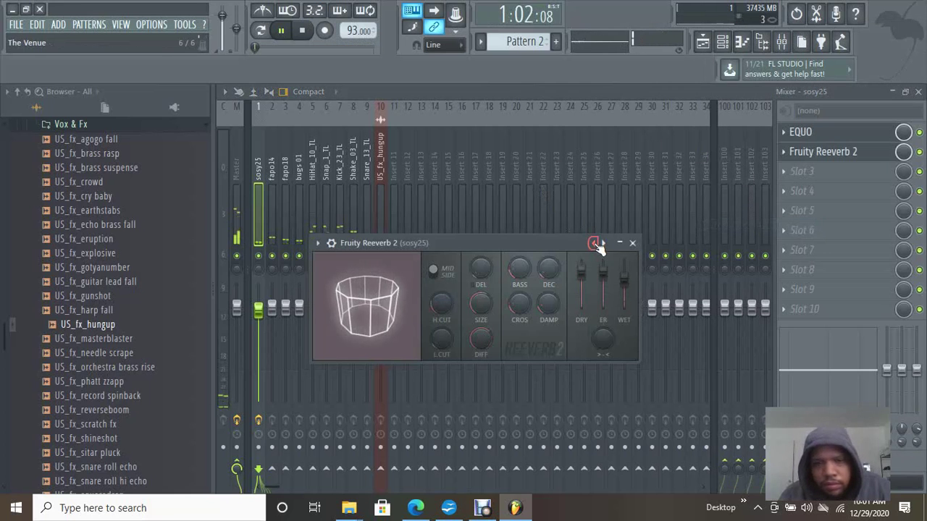
Step: Lower the wet and early reflection levels of Fruity Reeverb 2, and set its dry level to 71%
drag(623, 282, 637, 344)
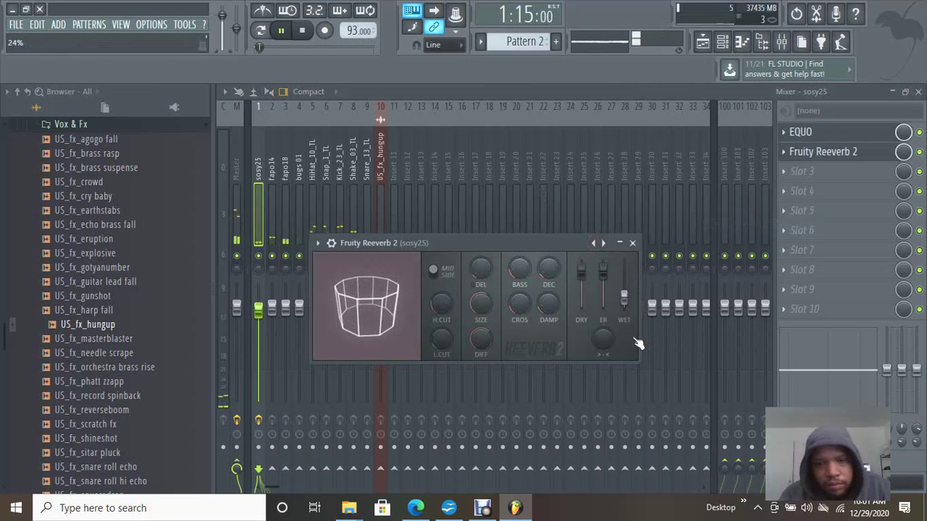
drag(399, 296, 393, 403)
drag(603, 272, 606, 310)
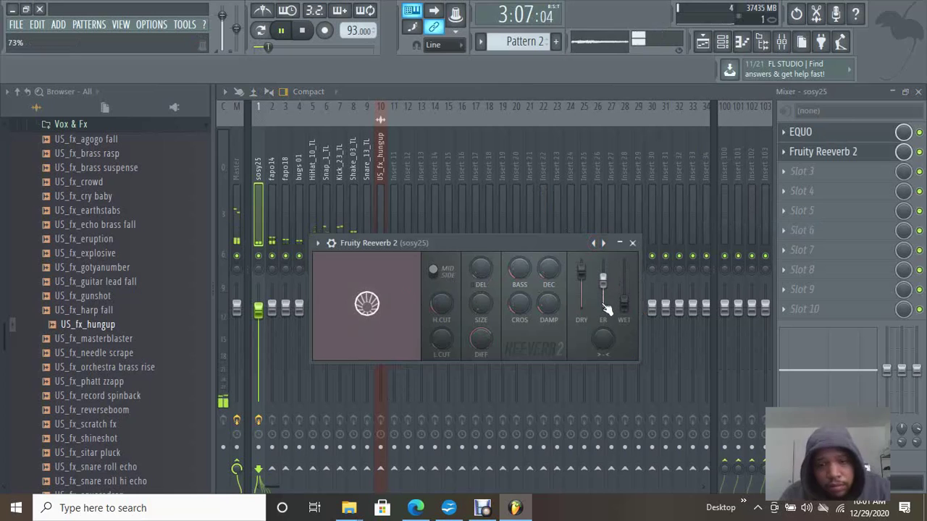
drag(581, 271, 577, 325)
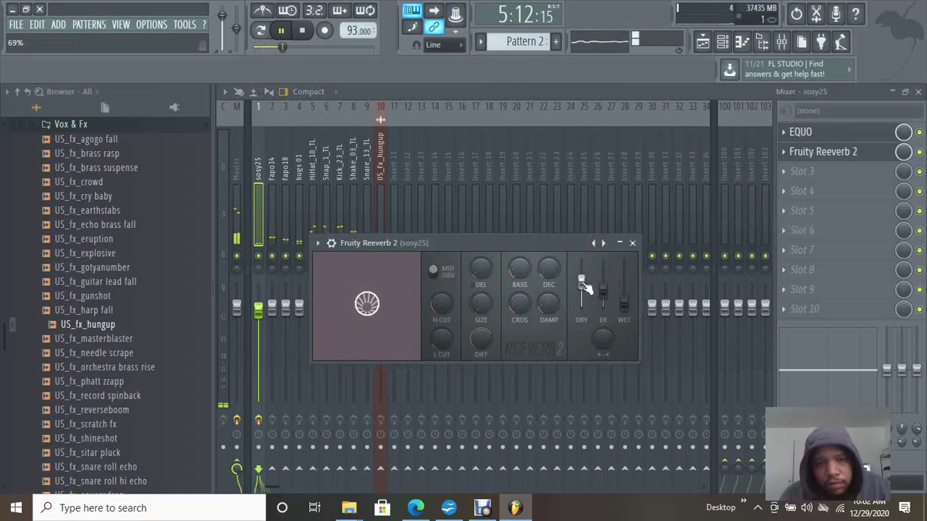
drag(585, 286, 585, 284)
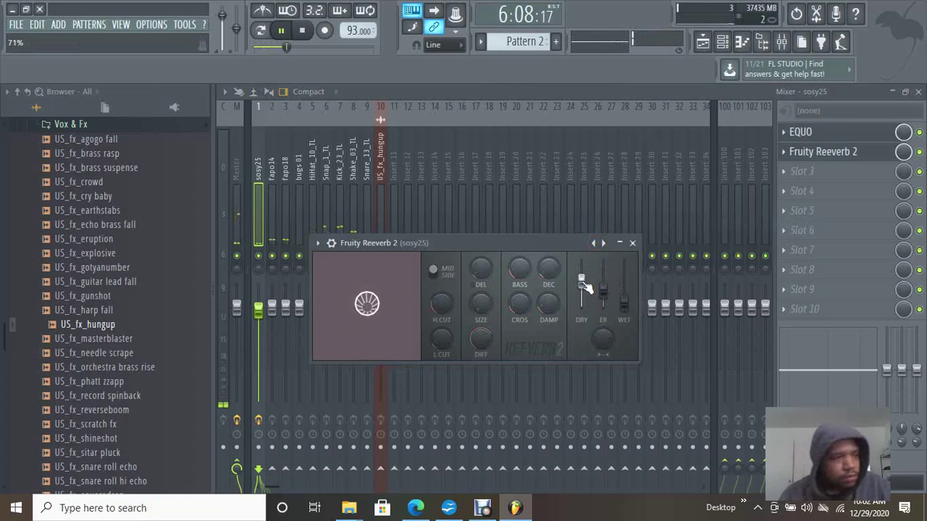
Step: Audition kicks from the Urban_Soul Drum Hits folder and place US_kick_dmx at the start of bar 1 on playlist Track 7
click(702, 42)
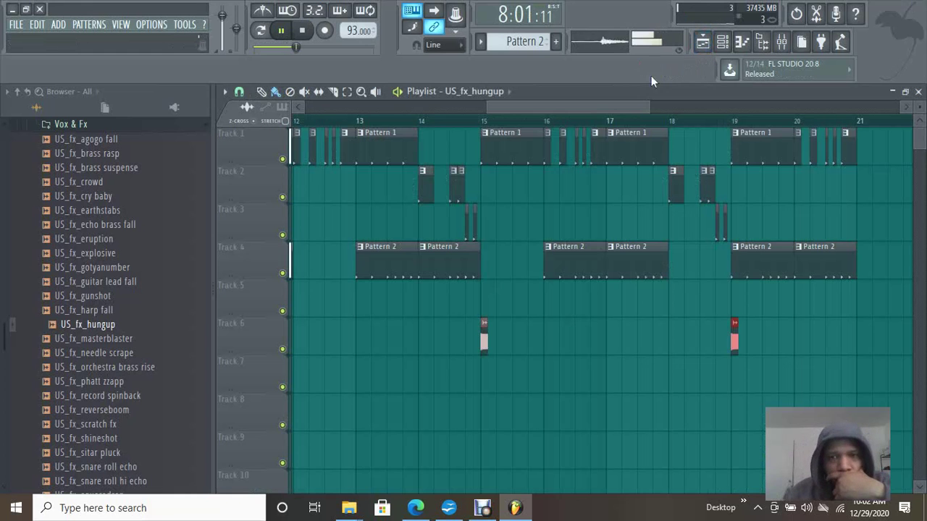
drag(611, 107, 414, 109)
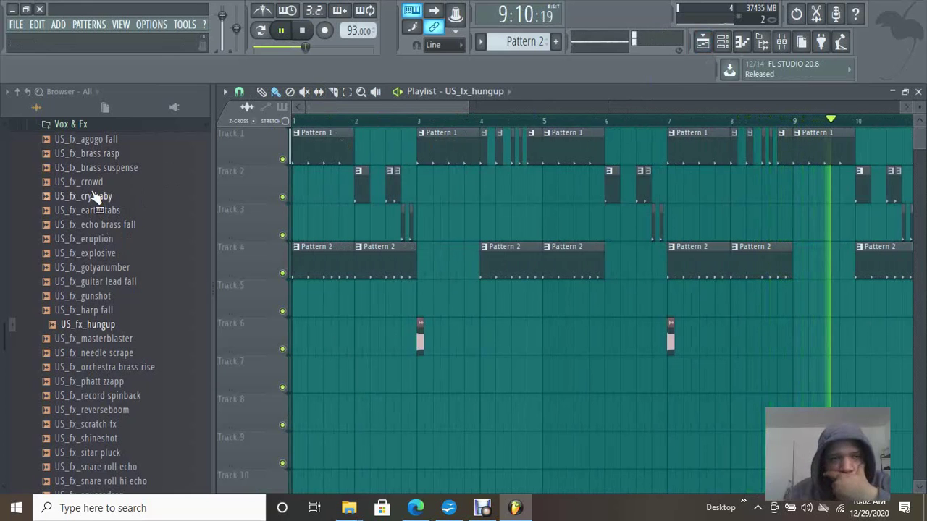
scroll(94, 197, up, 6)
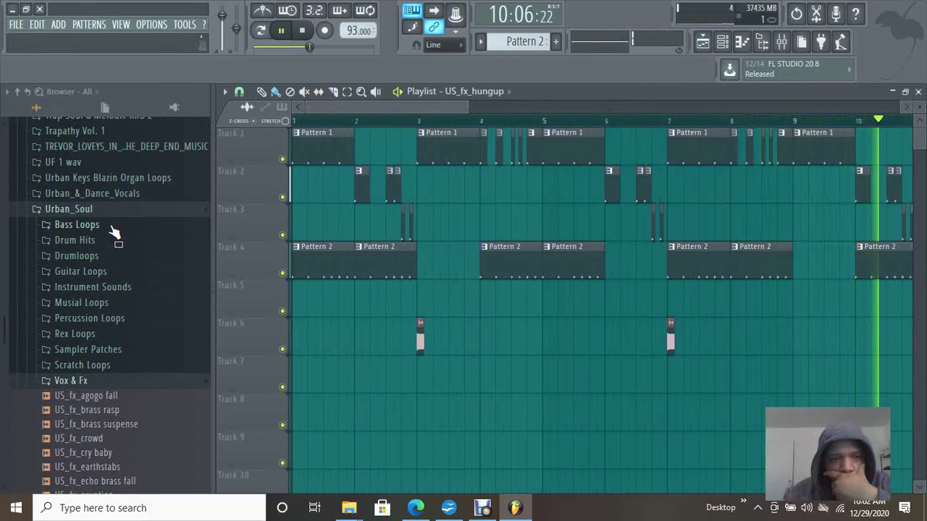
click(114, 242)
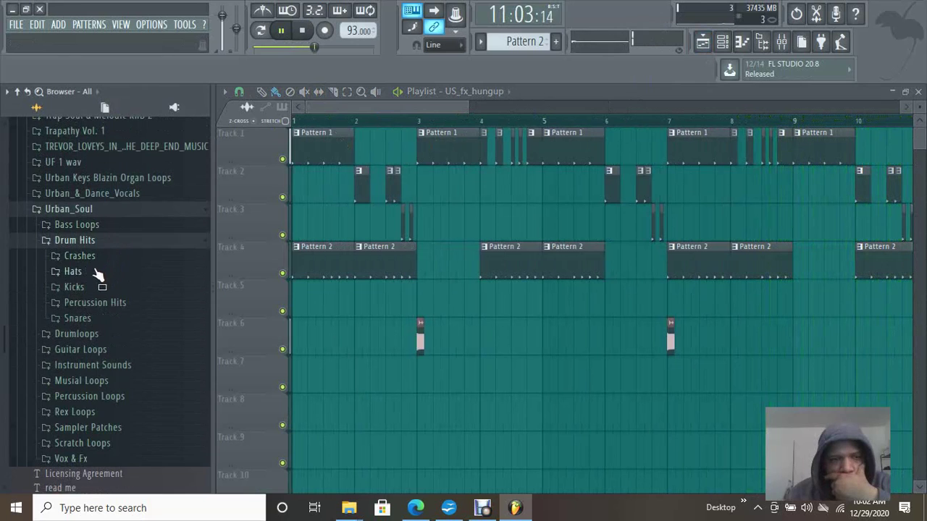
click(91, 288)
click(89, 289)
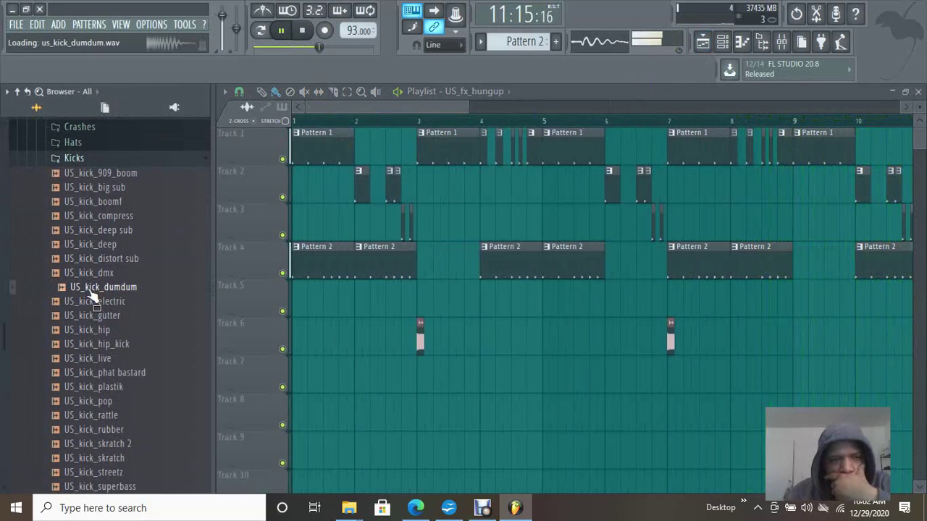
key(Up)
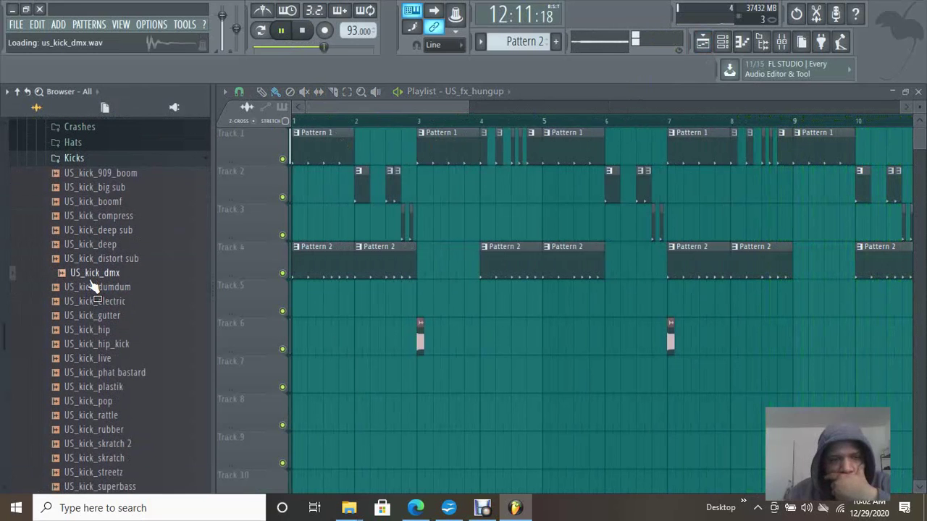
mouse_move(375, 393)
mouse_down()
mouse_move(419, 388)
mouse_move(364, 382)
mouse_up()
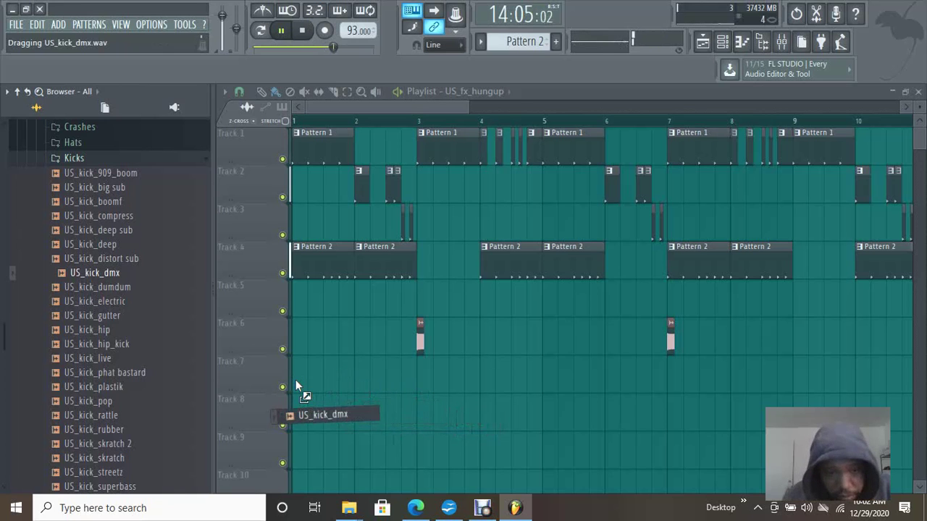
drag(295, 379, 295, 380)
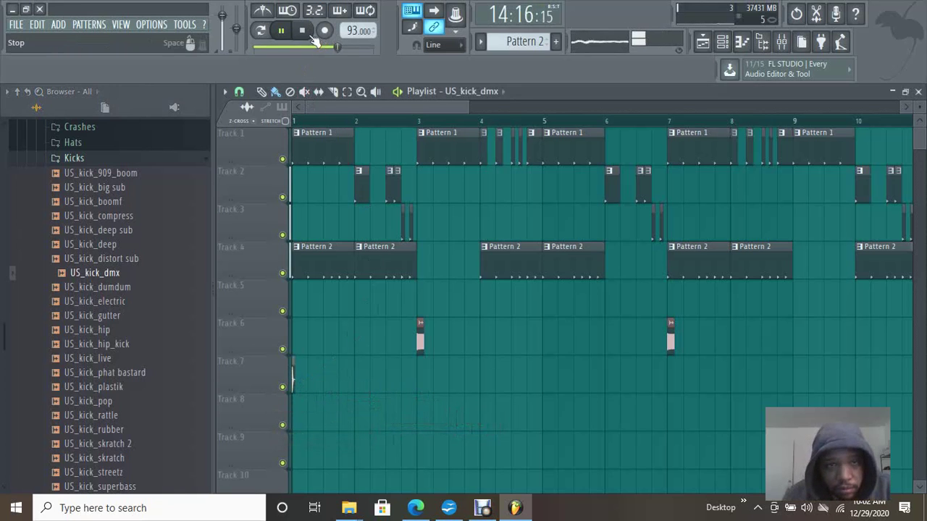
Step: Repeat the US_kick_dmx clip every half bar through bar 4 on Track 7, and open the kick's channel settings
click(323, 374)
click(368, 384)
click(389, 384)
click(420, 380)
click(451, 383)
click(486, 385)
click(514, 387)
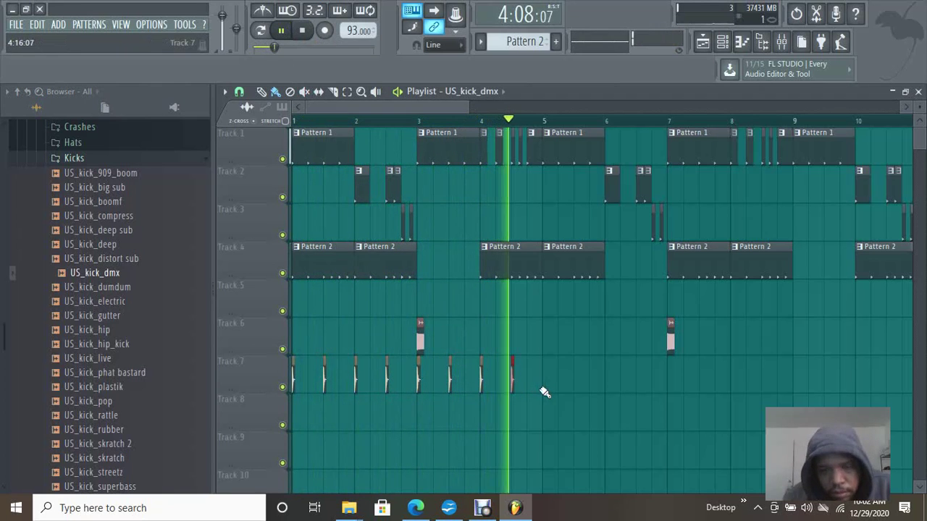
double_click(480, 384)
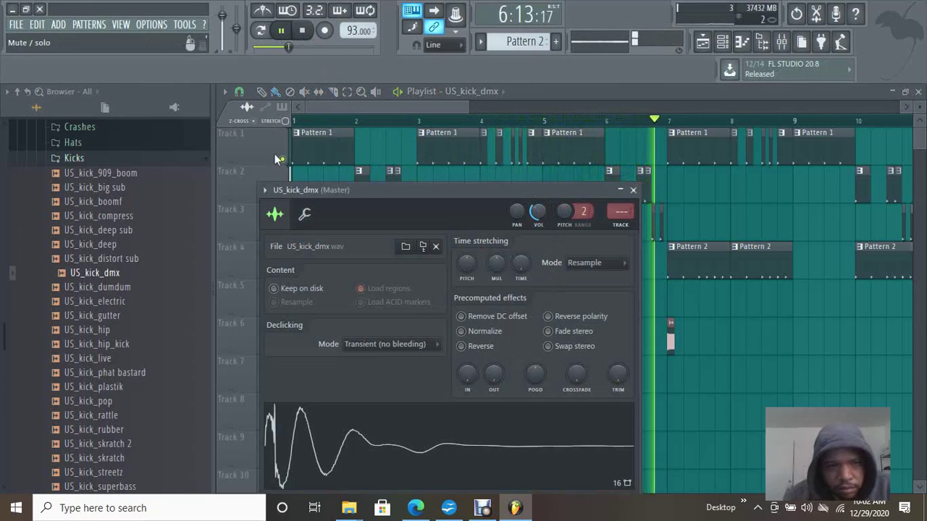
Step: Audition snares in the Snares folder and place US_snare_compressed 808 on the last beat of bars 1 to 4 on Track 8
click(72, 158)
click(109, 191)
click(83, 267)
click(106, 296)
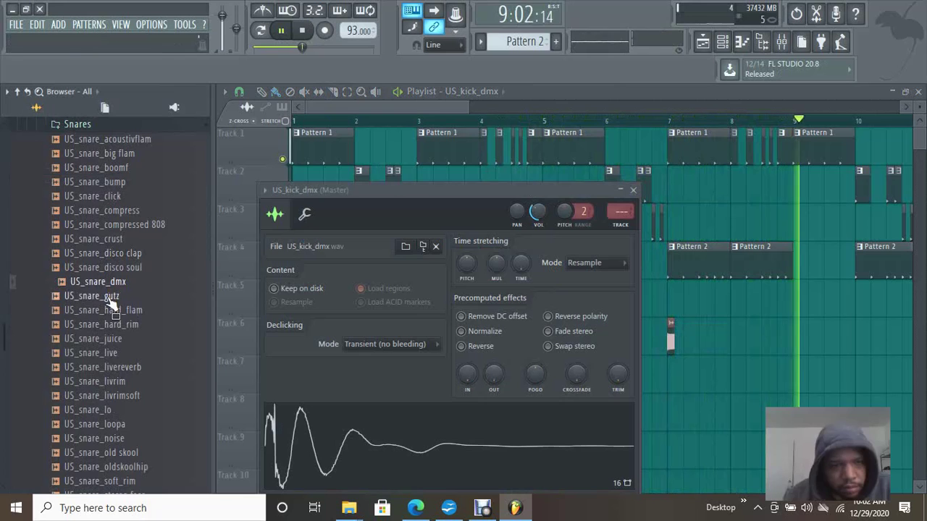
click(109, 353)
click(87, 410)
click(102, 424)
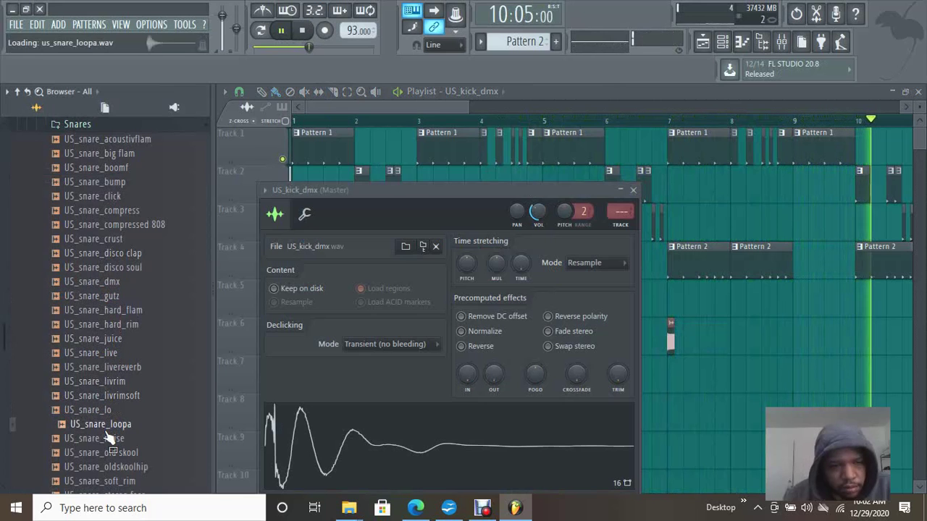
click(99, 339)
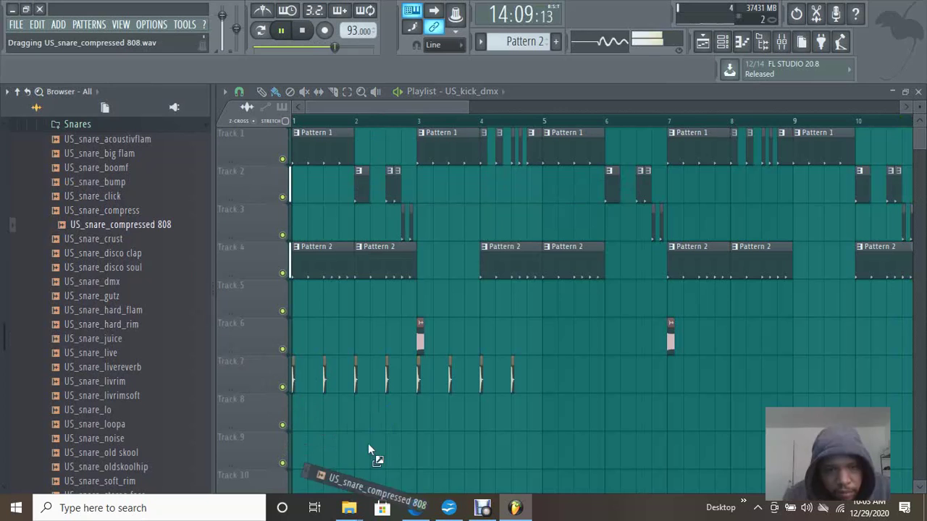
drag(340, 408, 341, 406)
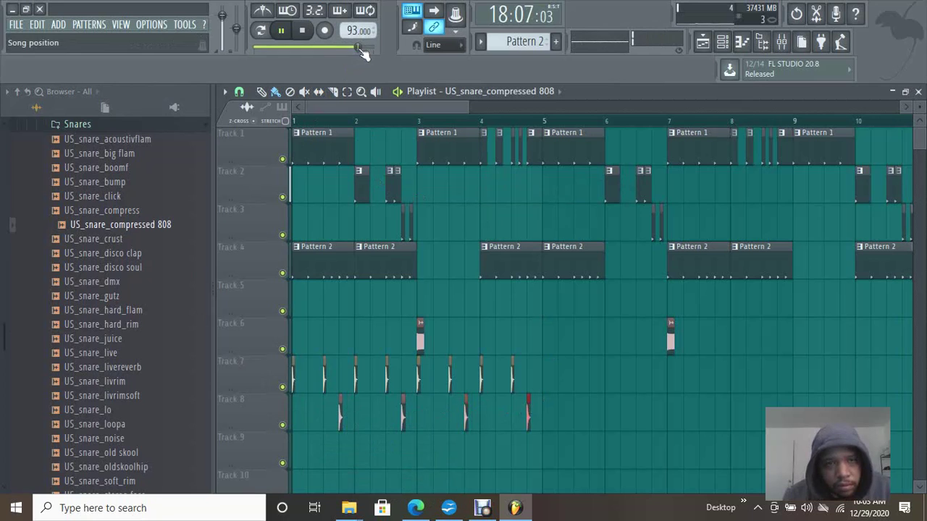
Step: Lower the time-stretching pitch of the US_snare_compressed 808 sample and close its channel settings
double_click(465, 418)
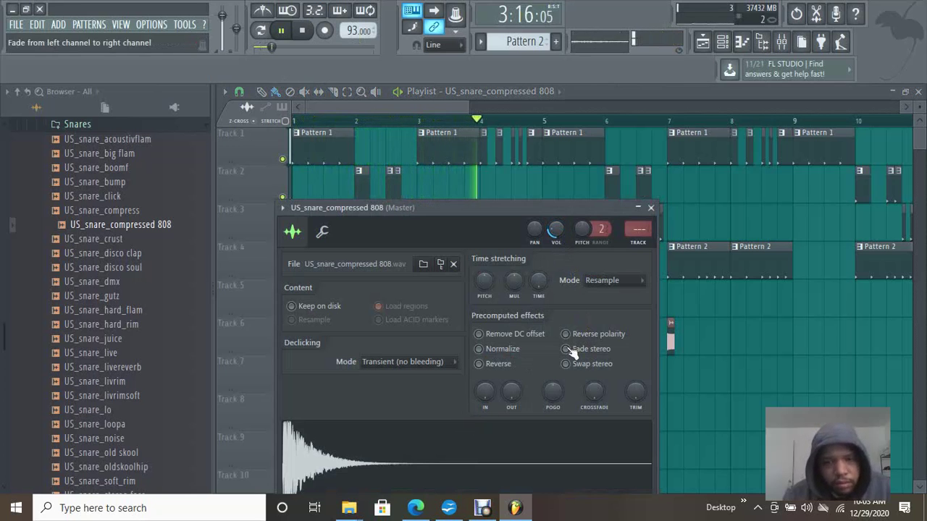
drag(486, 278, 499, 391)
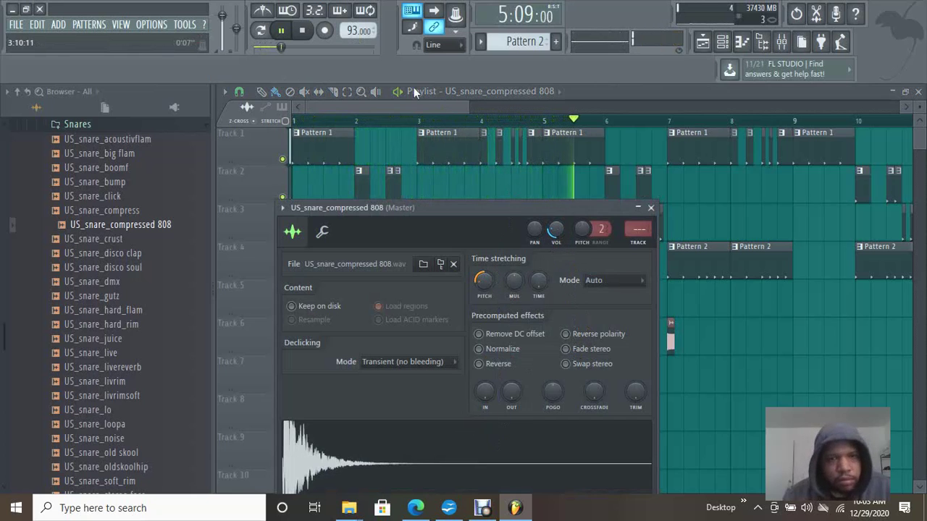
key(Escape)
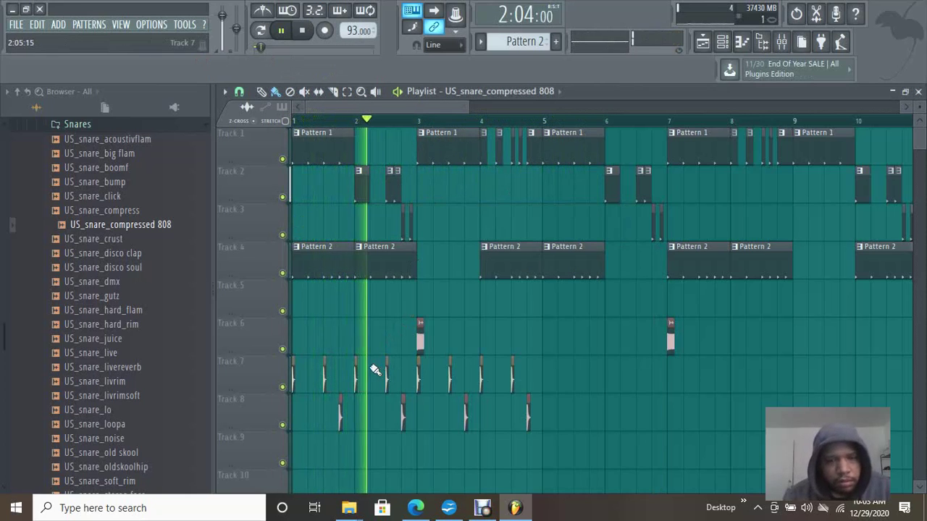
Step: Delete the mid-bar kick clips from bars 1 to 4 on Track 7
right_click(323, 377)
right_click(387, 377)
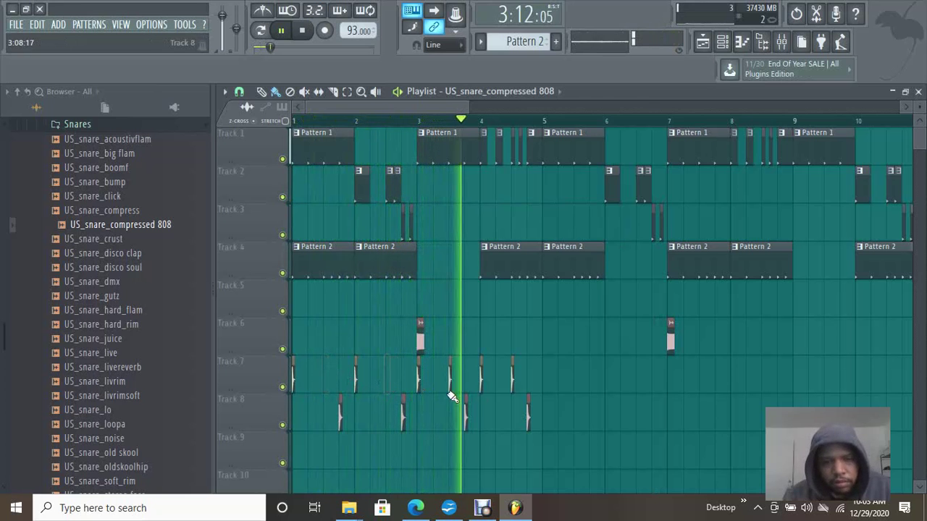
right_click(448, 383)
right_click(512, 378)
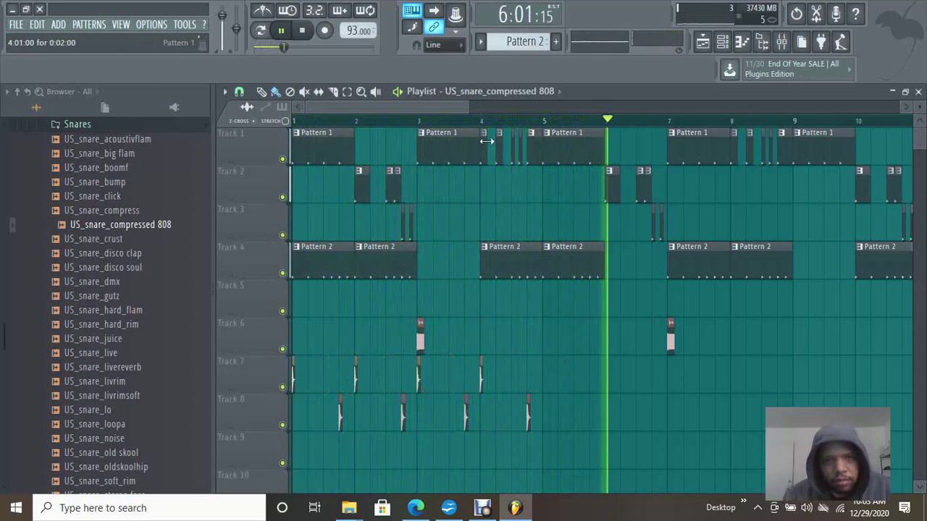
Step: Copy the kick and snare clips in bars 1 to 4 of Tracks 7 and 8 and paste them into bars 5 to 8
drag(469, 106, 534, 114)
click(351, 97)
drag(471, 362, 290, 431)
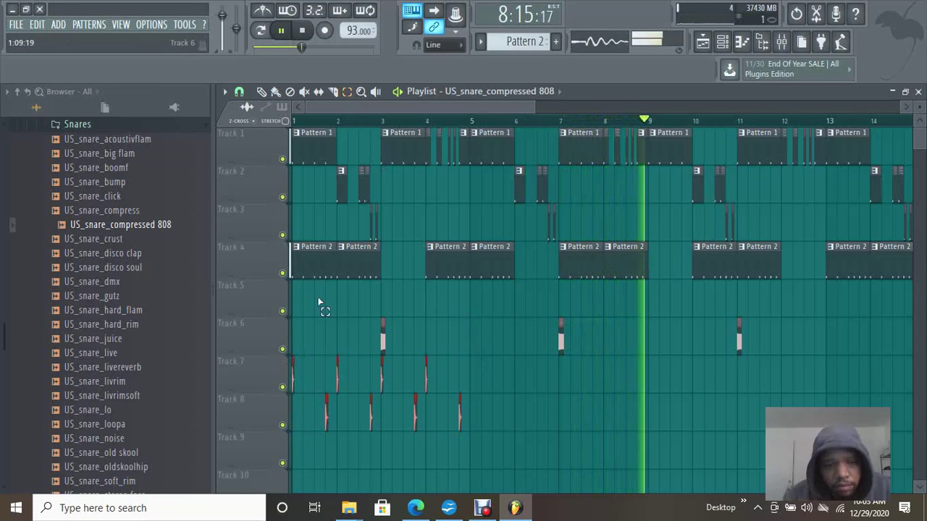
click(36, 24)
click(50, 70)
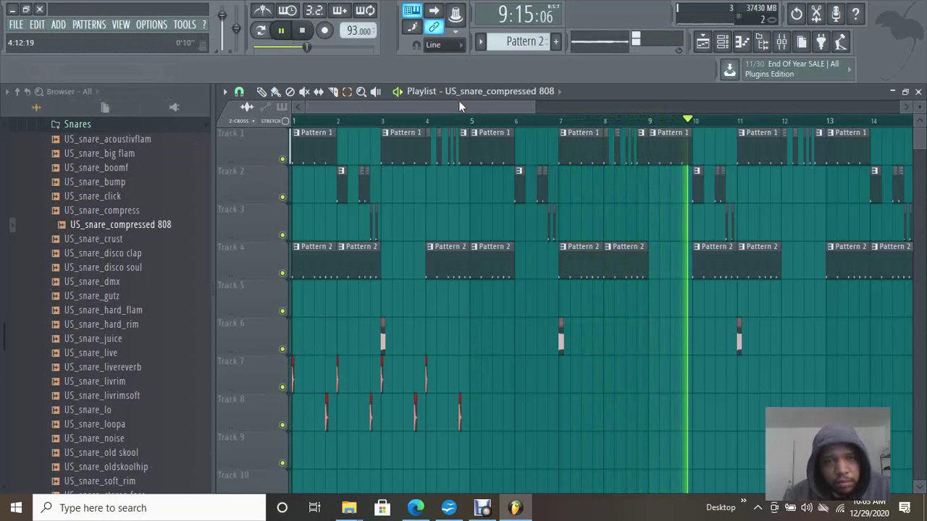
drag(458, 101, 521, 103)
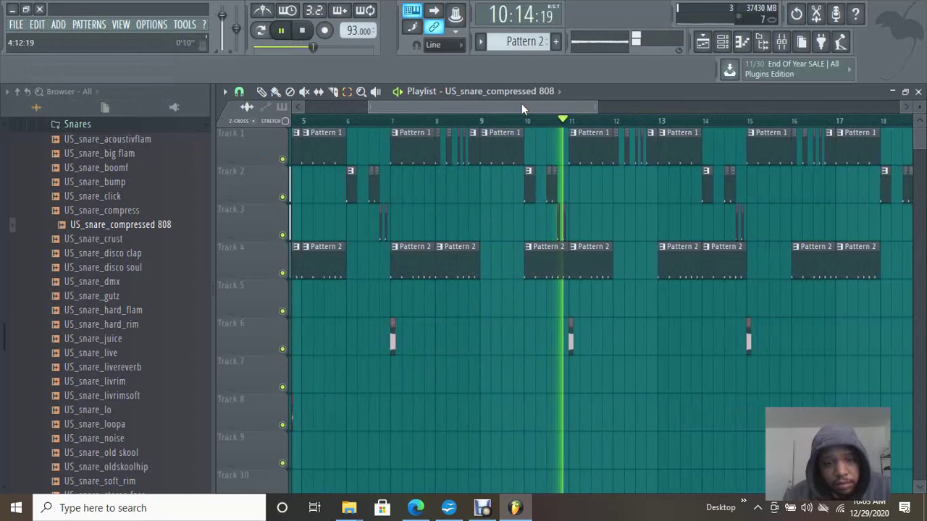
click(36, 24)
click(57, 78)
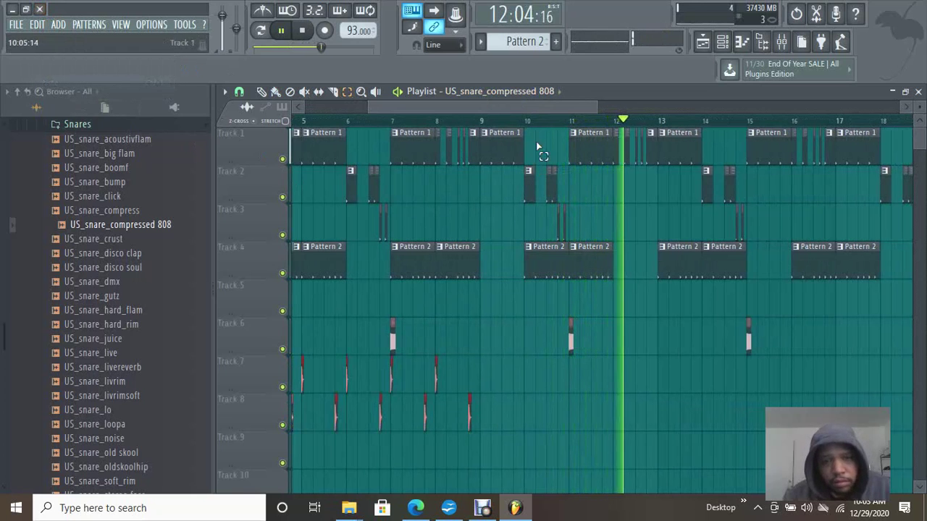
Step: Paste the copied kick and snare clips again into bars 9 to 12 on Tracks 7 and 8
drag(522, 104, 588, 109)
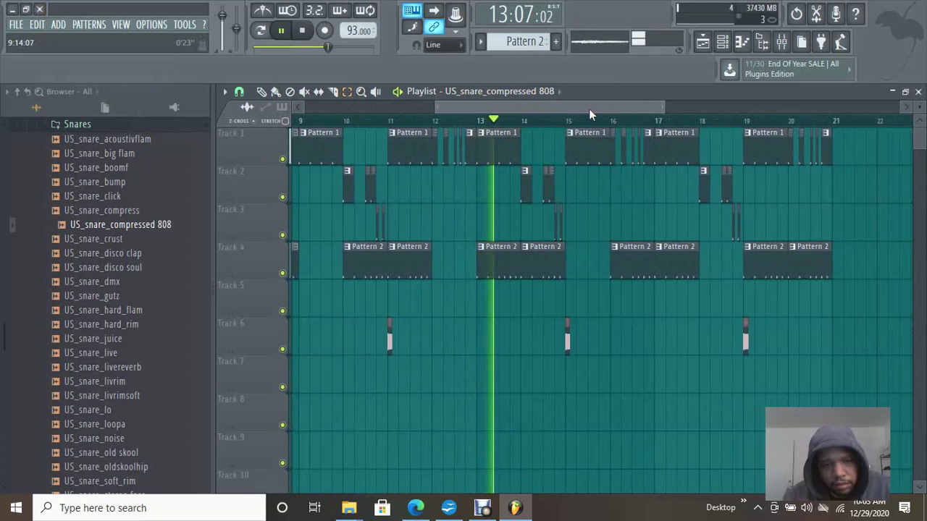
click(36, 24)
click(58, 80)
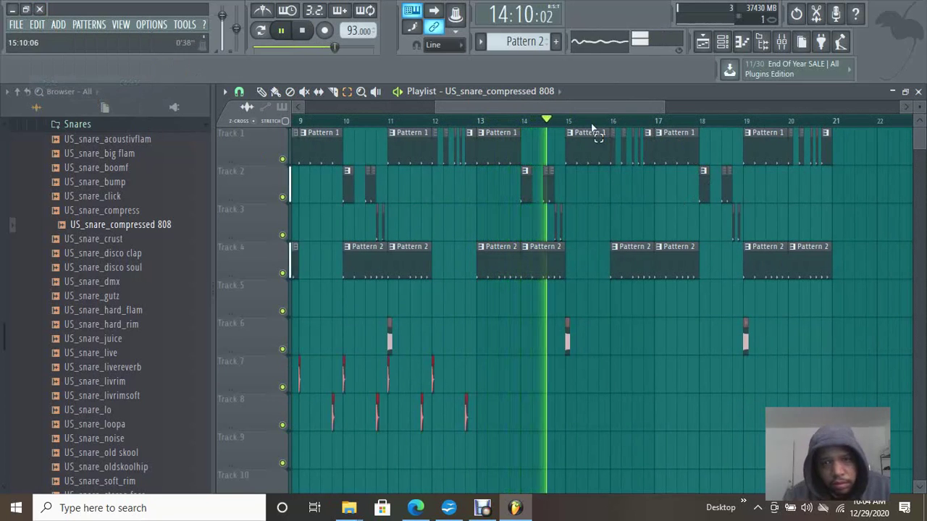
Step: Paste the copied kick and snare clips into bars 13 to 16 and bars 17 to 20 on Tracks 7 and 8
drag(600, 109, 664, 103)
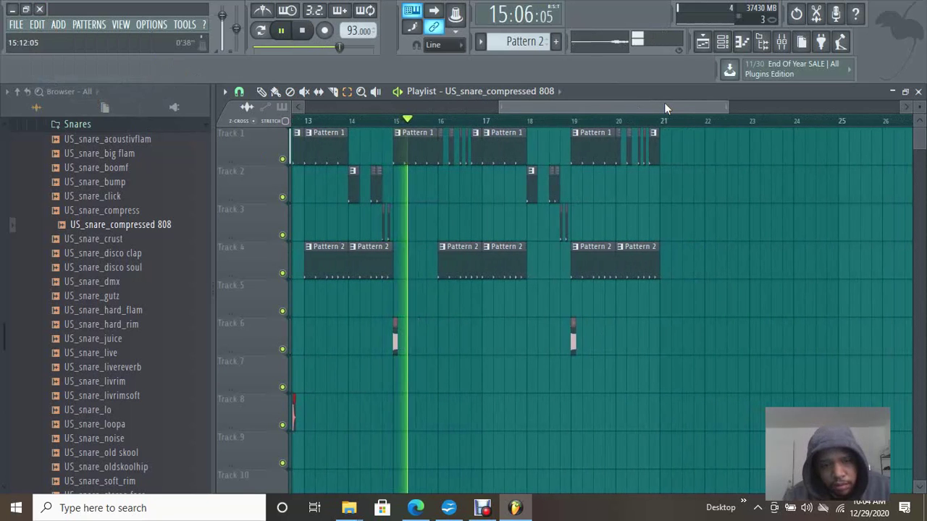
click(45, 24)
click(54, 79)
drag(627, 112, 697, 105)
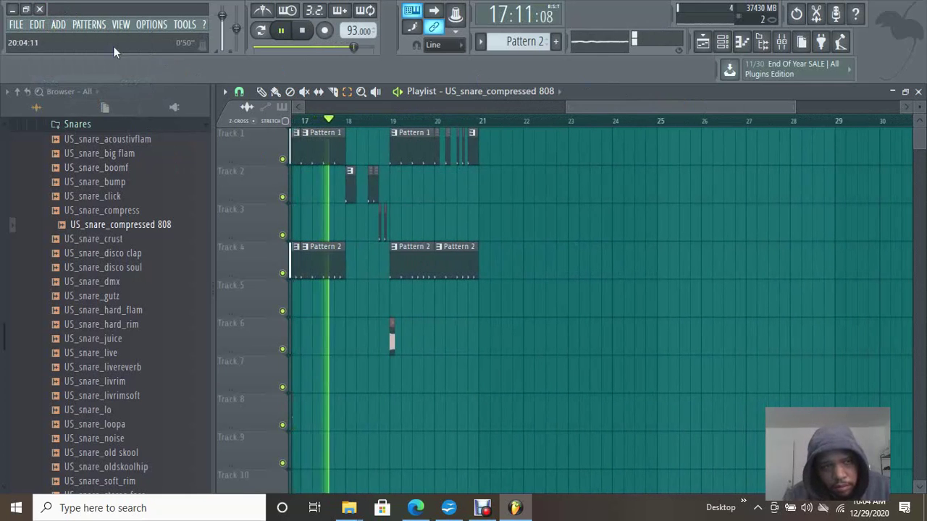
click(37, 24)
click(48, 82)
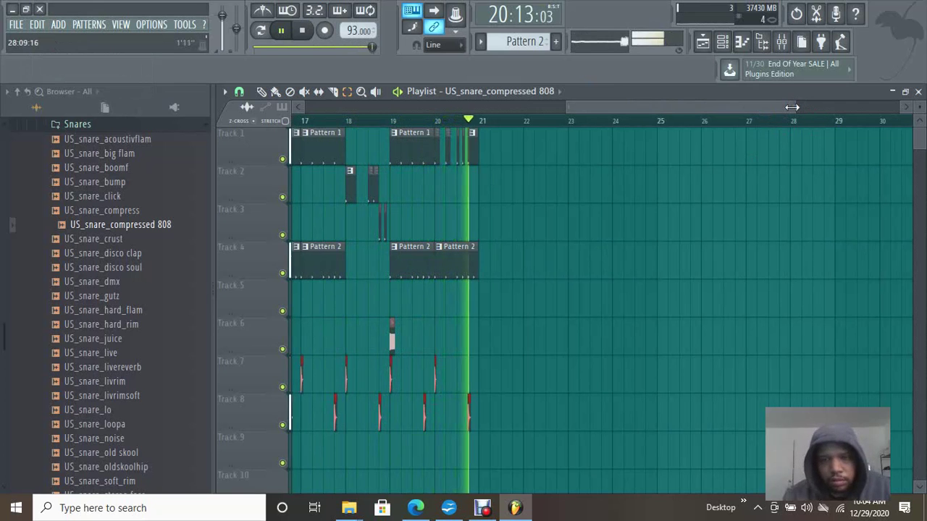
drag(781, 107, 387, 102)
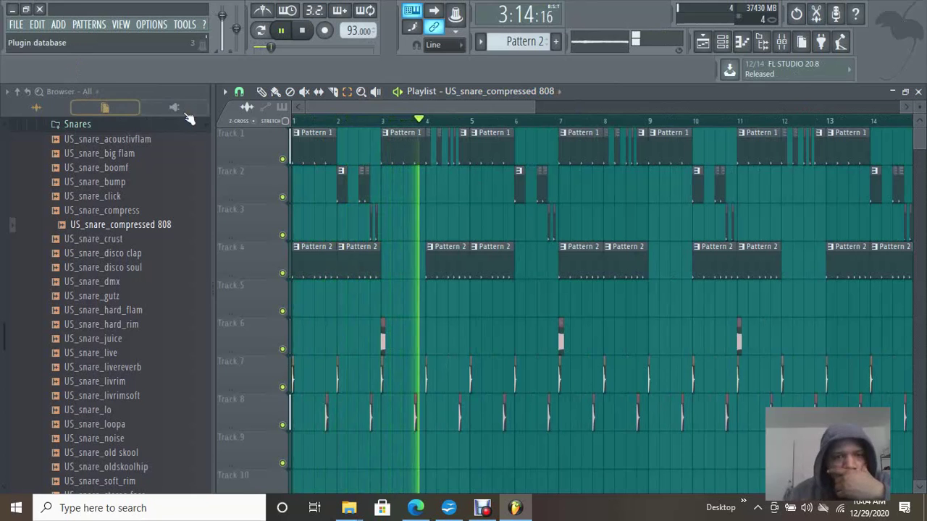
Step: Mute playlist Tracks 1, 2 and 3
click(282, 160)
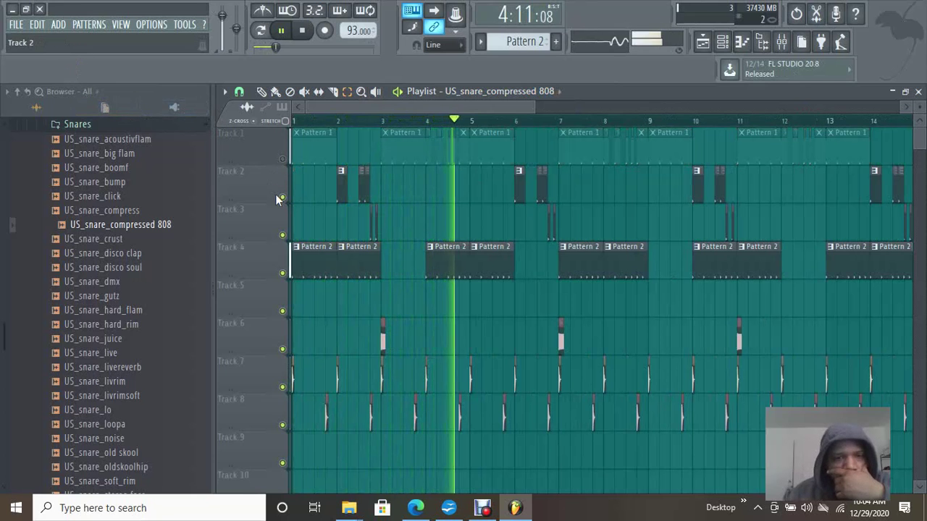
click(283, 197)
click(283, 235)
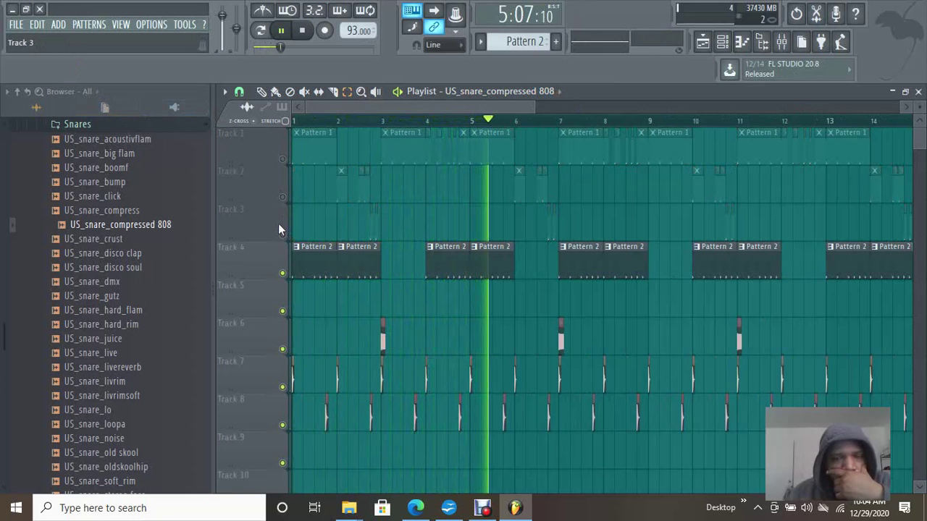
Step: Find US_Rhodes_Fm9Cm9_90 in Urban_Soul's 90 bpm Musial Loops and place it on Track 9 at the start of bar 1
scroll(97, 232, down, 8)
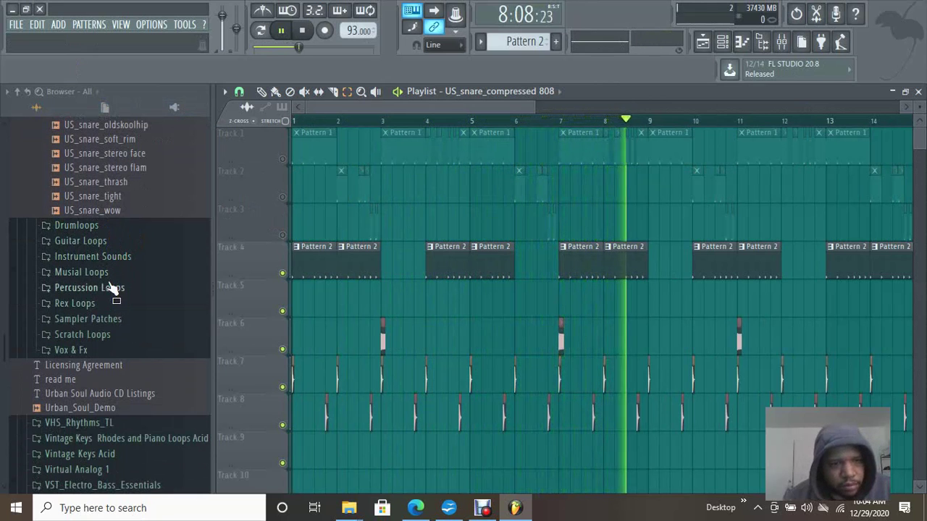
click(111, 289)
click(108, 276)
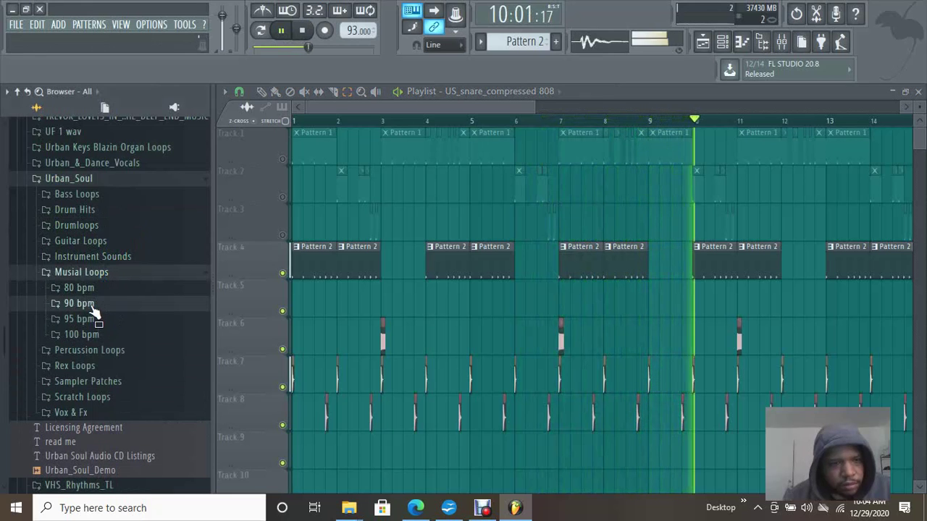
click(87, 304)
click(115, 245)
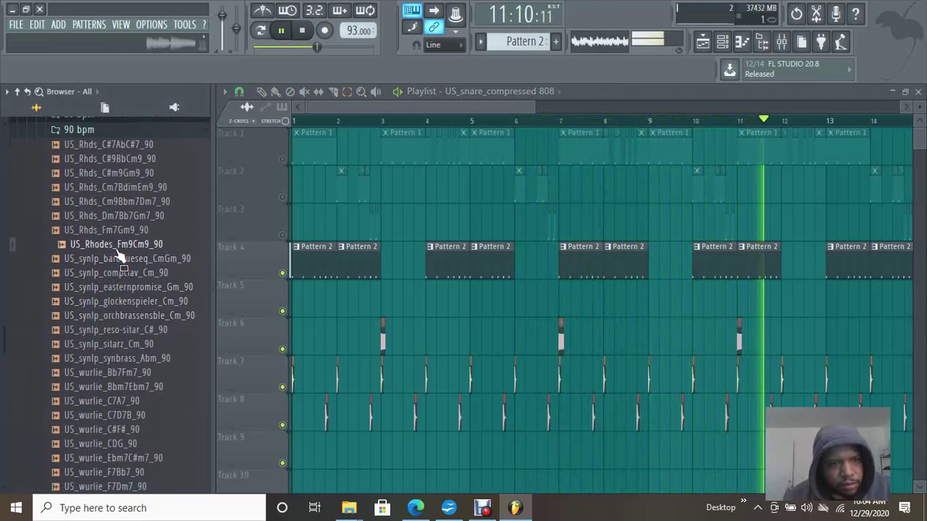
drag(116, 252, 353, 451)
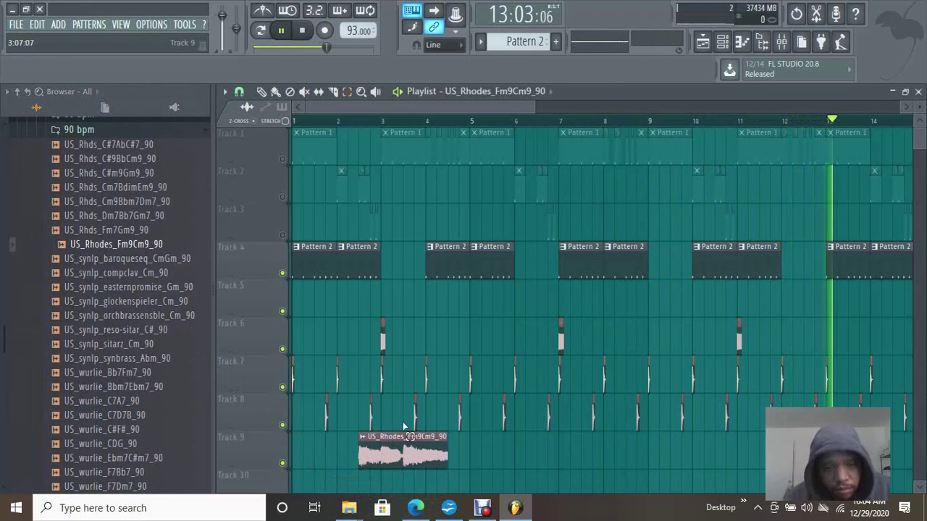
drag(410, 469, 343, 469)
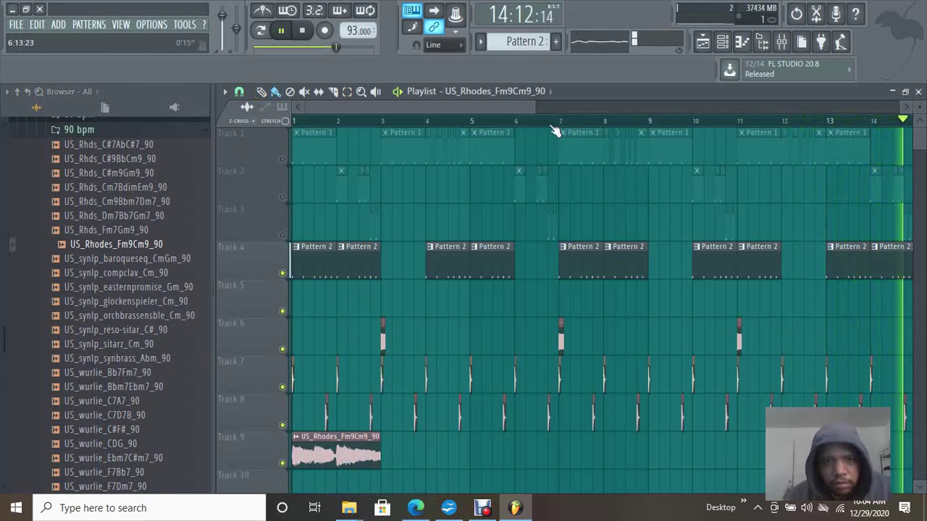
Step: Add a second full US_Rhodes_Fm9Cm9_90 clip at bar 1 on Track 10 and shorten the Track 9 clip to half a bar
scroll(557, 128, up, 4)
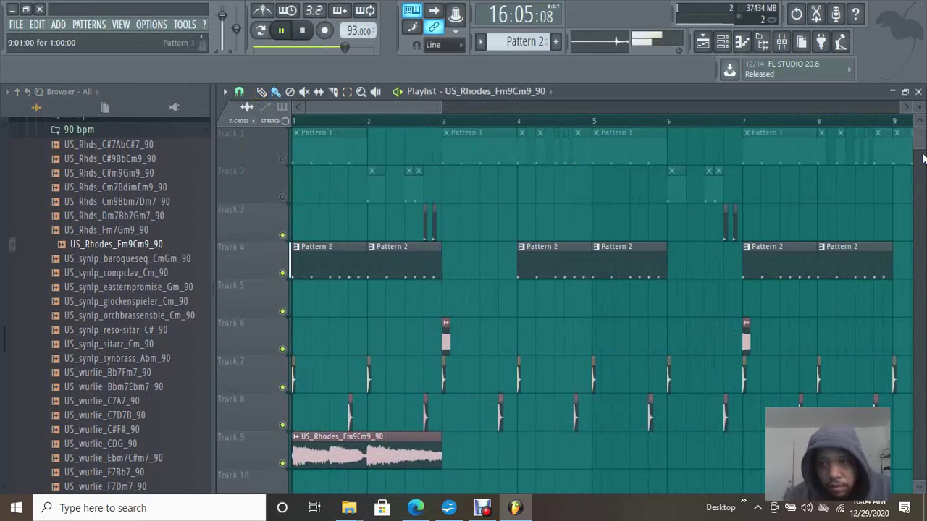
scroll(355, 221, down, 5)
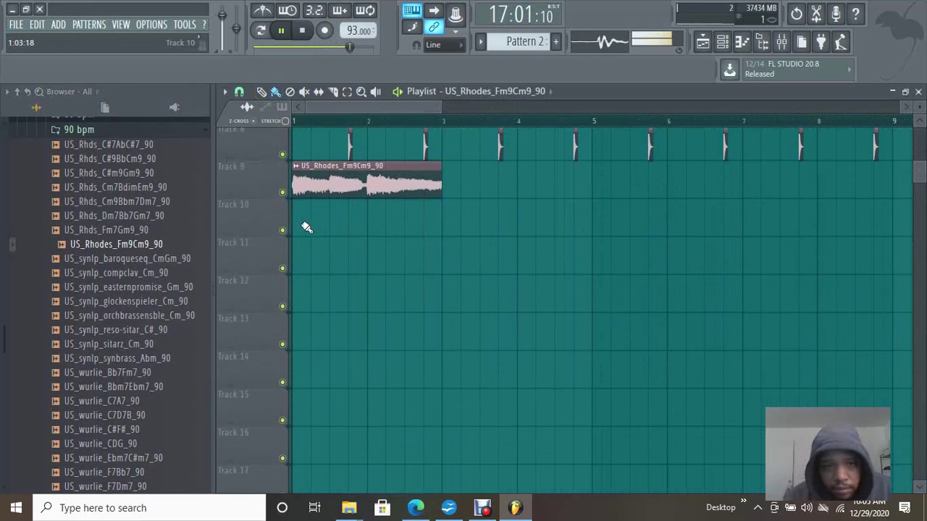
click(306, 227)
drag(437, 195, 330, 195)
drag(356, 47, 311, 47)
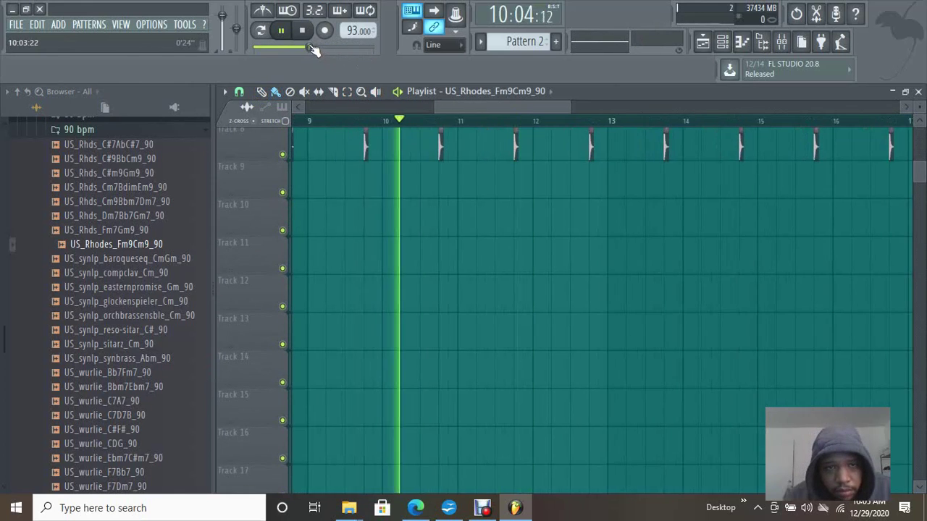
drag(458, 107, 318, 106)
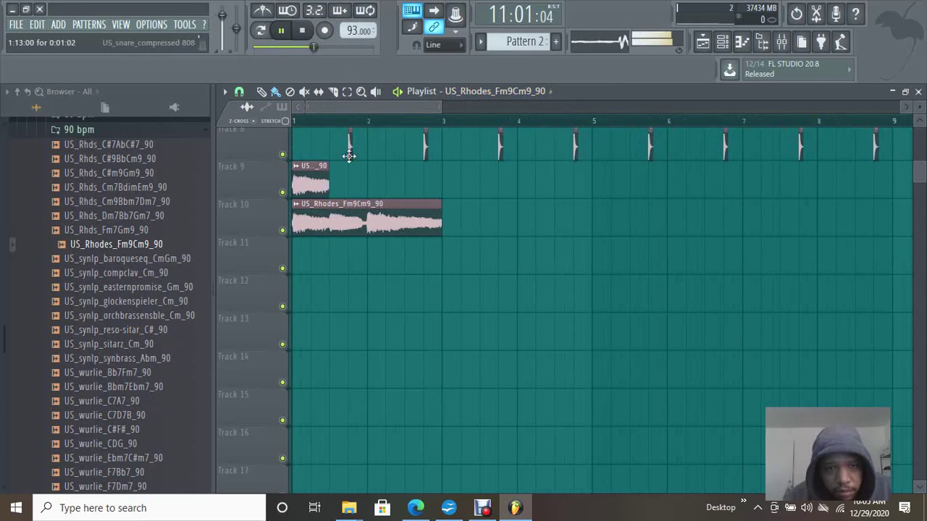
Step: Lower the US_Rhodes_Fm9Cm9_90 channel volume to about 42% and reduce its time-stretching pitch
double_click(316, 220)
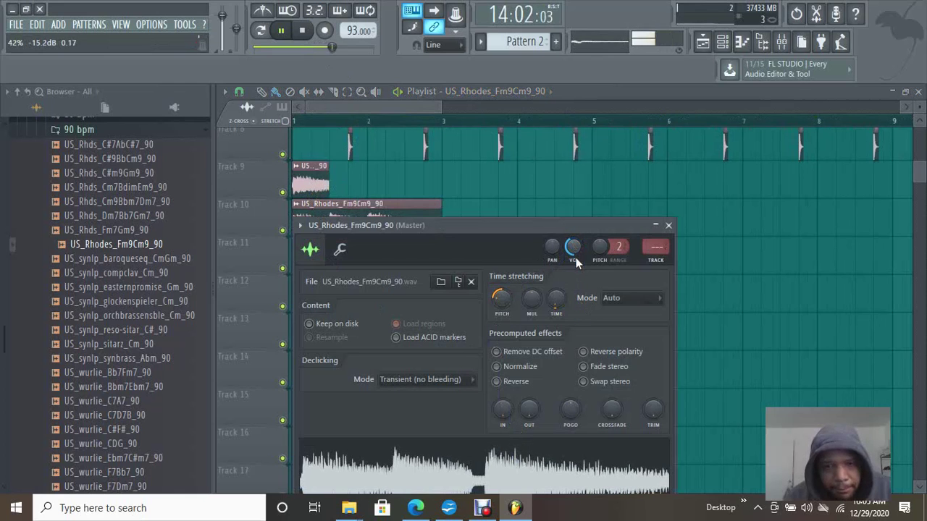
key(Escape)
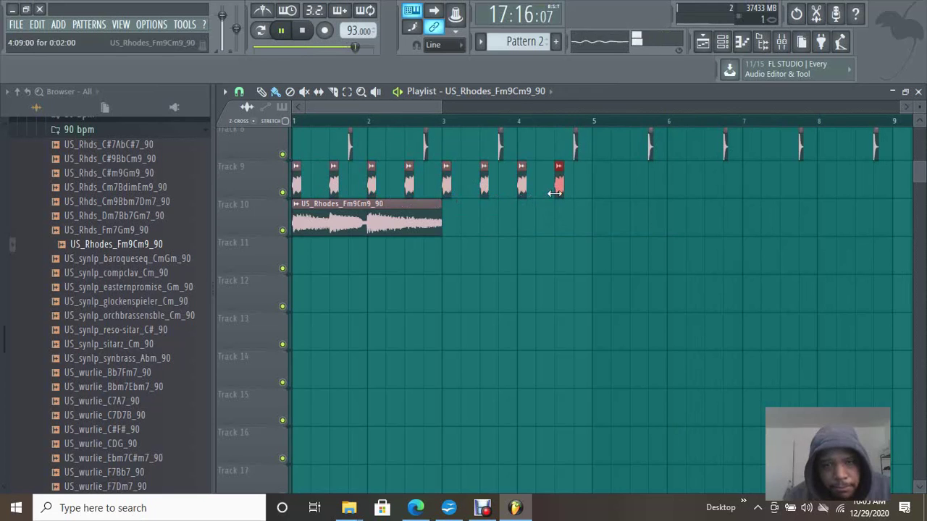
Step: Trim the start of the long Rhodes clip, position it at step 5 of bar 1 on Track 10, and copy it to Track 12
drag(404, 219, 538, 280)
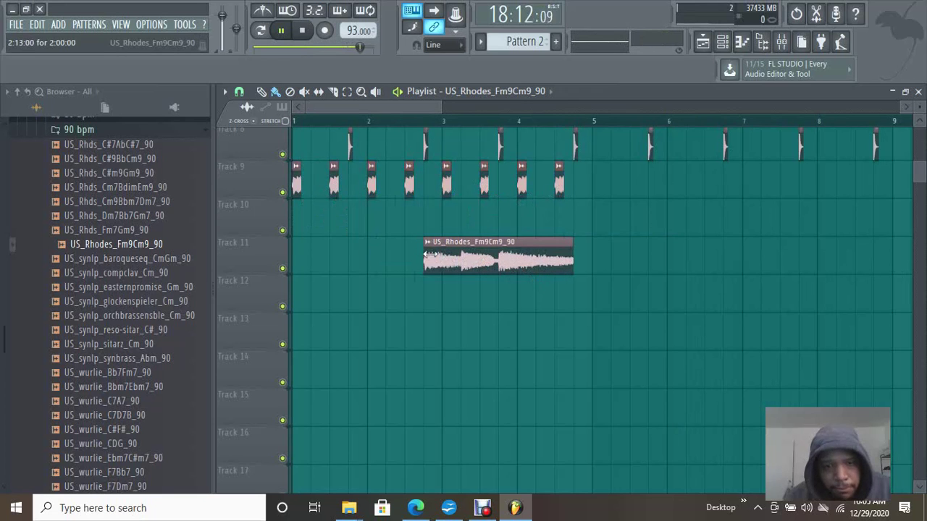
drag(473, 259, 325, 211)
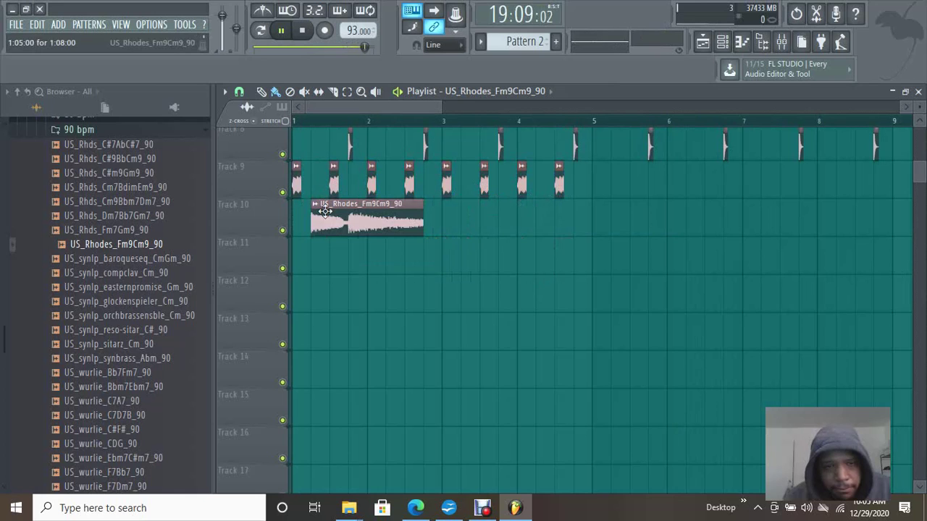
click(474, 280)
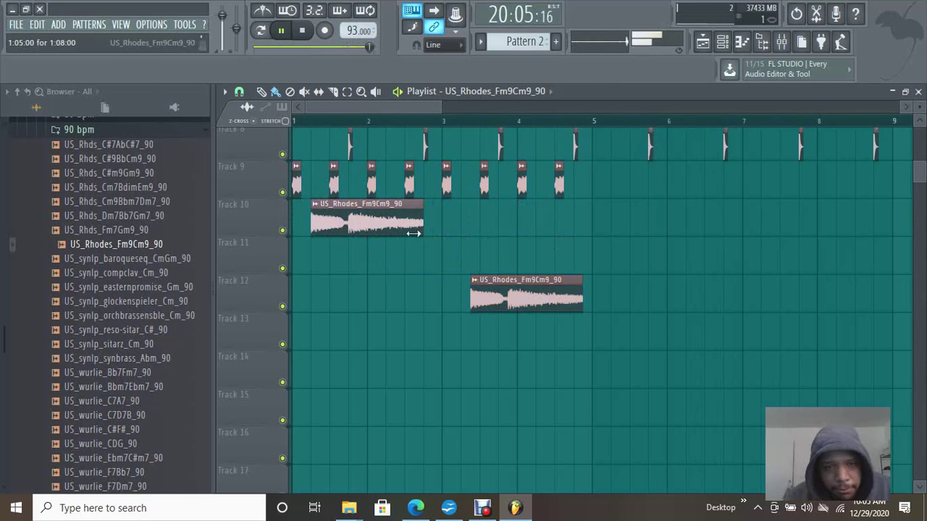
Step: Shorten the Track 10 Rhodes clip to a two-step chop and repeat it every half bar through bar 4
click(355, 226)
click(395, 222)
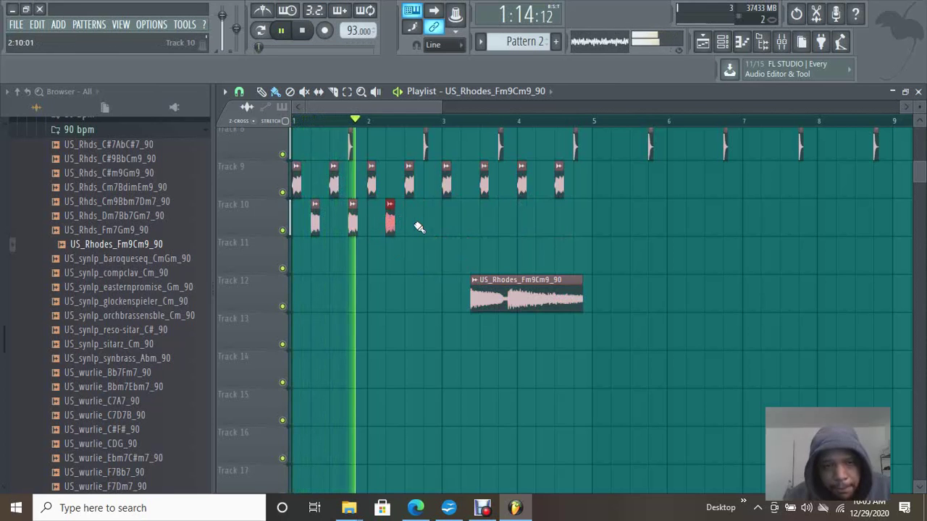
click(429, 222)
click(475, 221)
drag(475, 222, 465, 222)
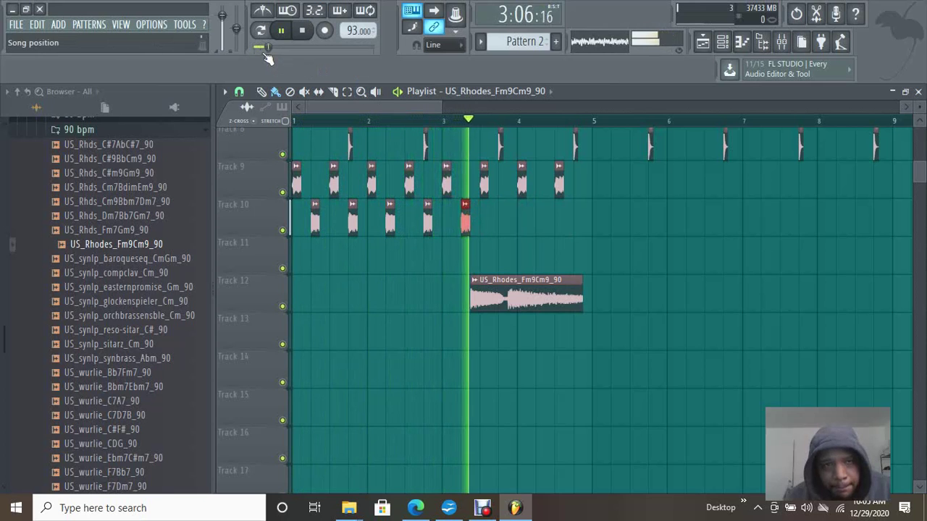
click(503, 222)
click(541, 221)
click(579, 221)
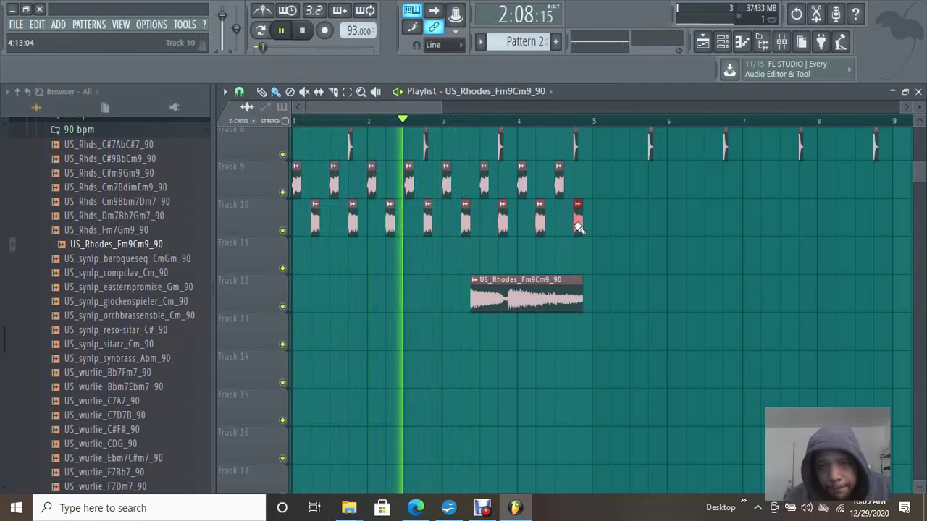
Step: Trim the Track 12 Rhodes clip to a two-step chop at step 7 of bar 1, with a longer copy on Track 13
click(478, 301)
drag(479, 302, 326, 345)
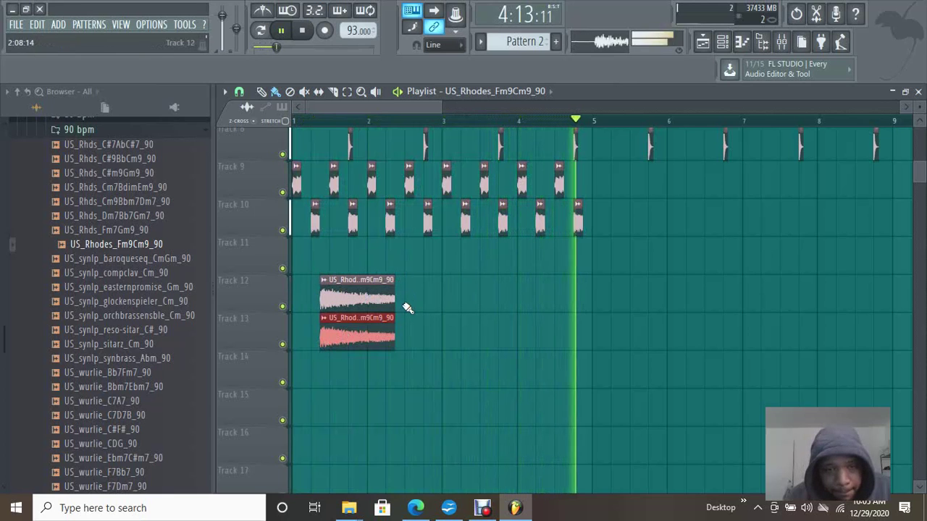
drag(396, 302, 328, 302)
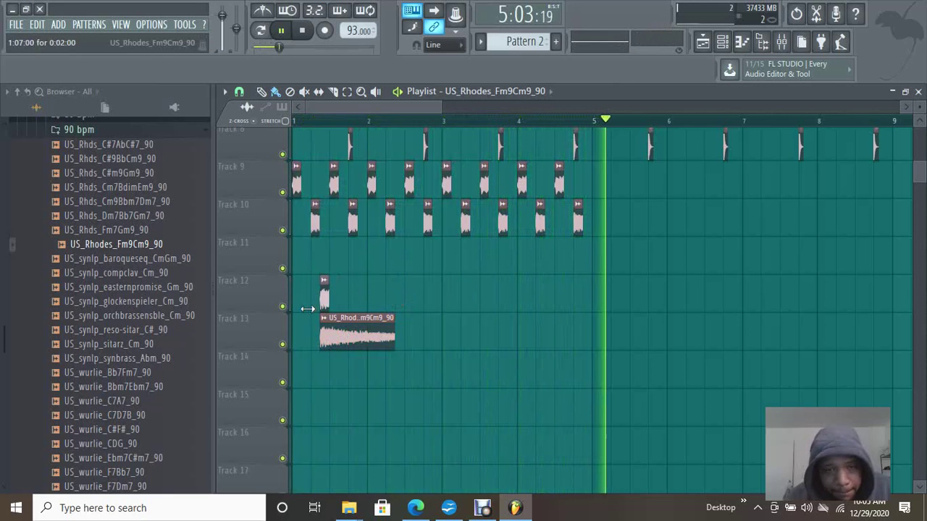
Step: Repeat the Track 12 Rhodes chop at step 7 of bars 2, 3 and 4
click(402, 298)
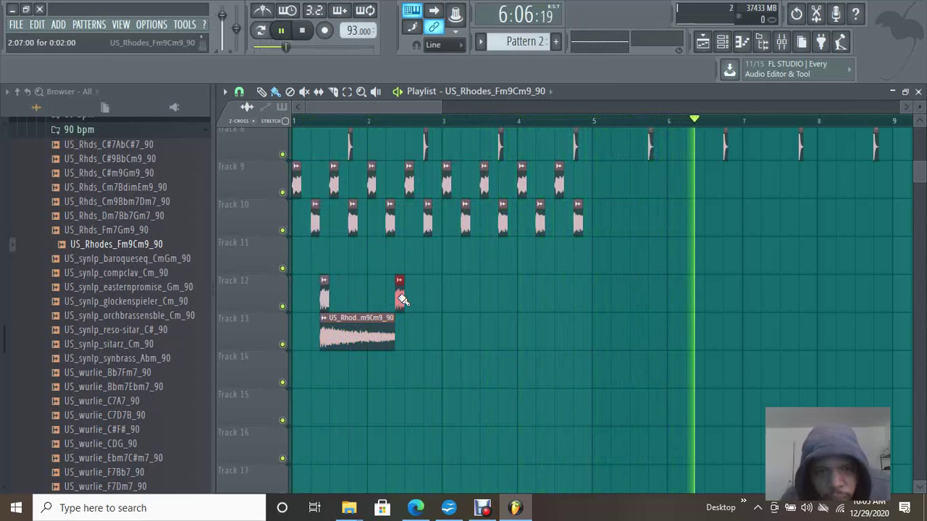
click(476, 297)
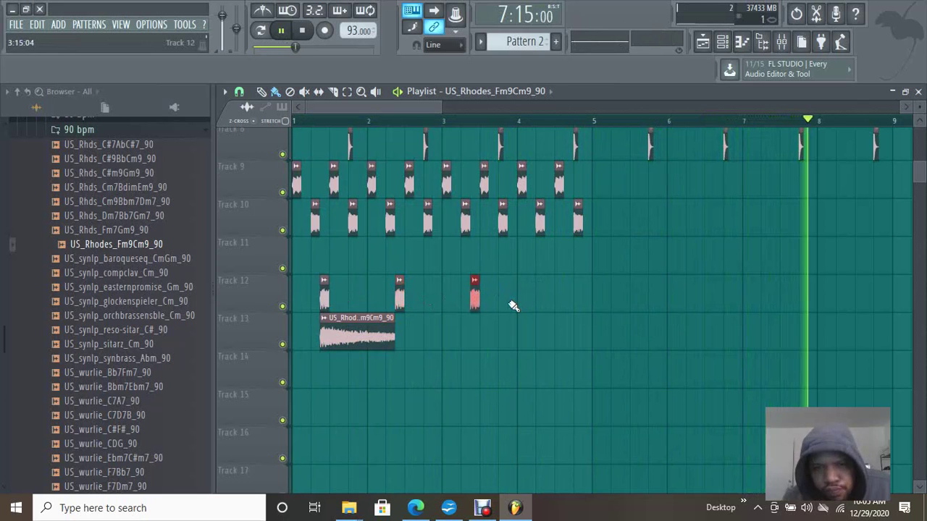
click(512, 294)
right_click(512, 297)
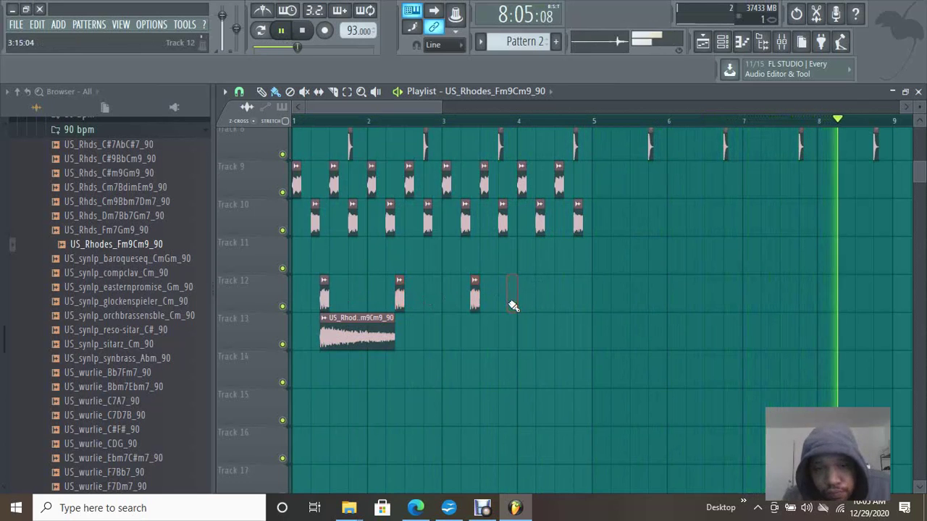
click(549, 297)
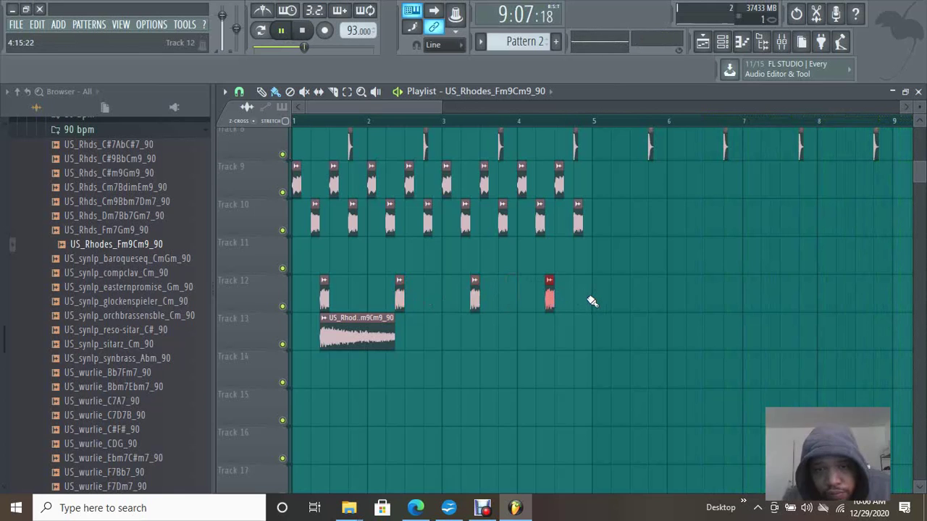
Step: Trim the Track 13 Rhodes clip to a two-step chop at step 15 of bar 1 and repeat it in bars 2 to 4
drag(323, 340, 389, 344)
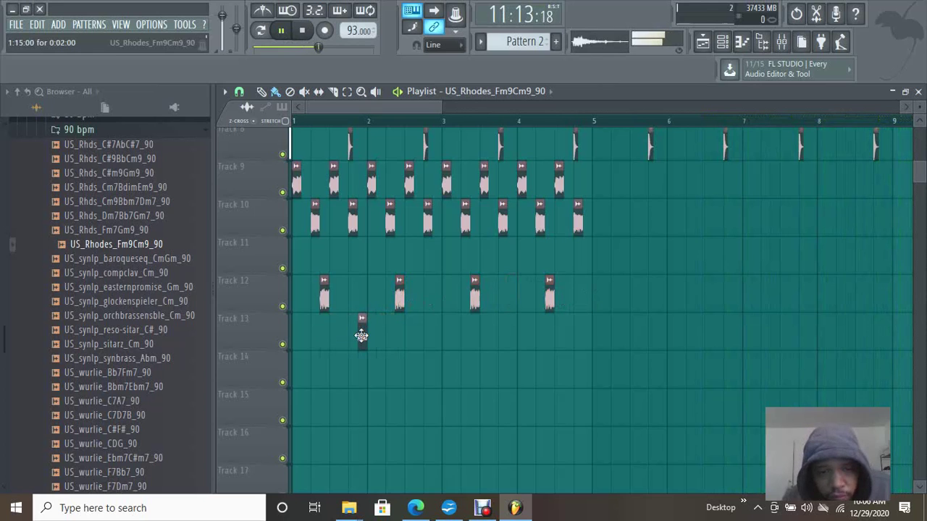
click(515, 342)
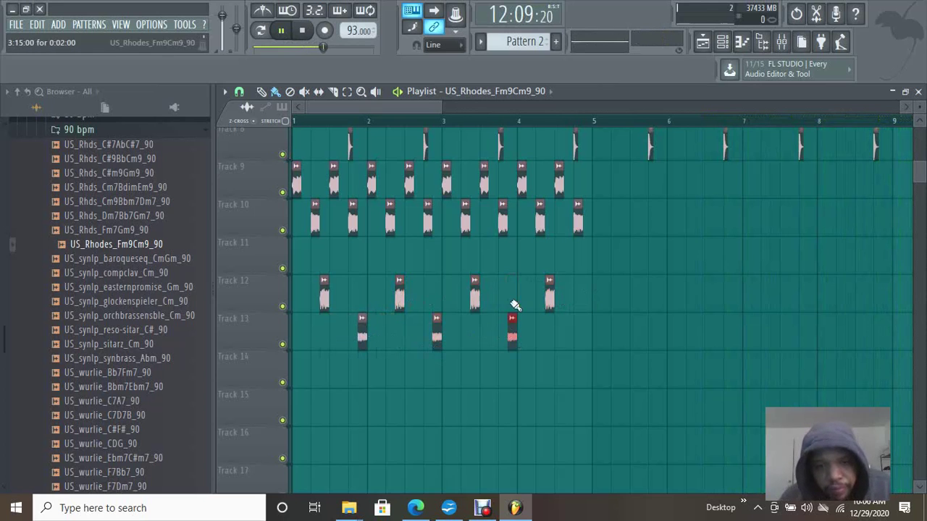
click(587, 339)
Step: Try the Reverse effect on US_Rhodes_Fm9Cm9_90, switch it back off, and lower the channel volume to 34%
double_click(588, 329)
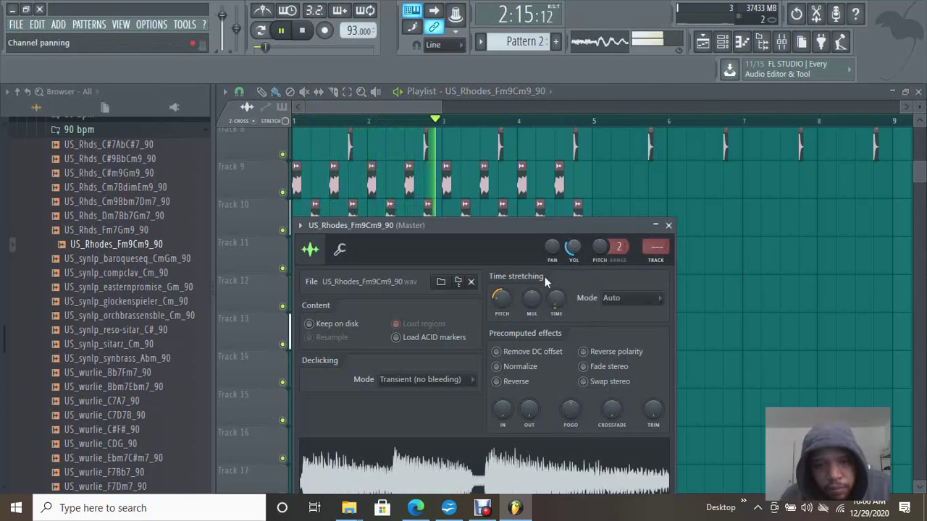
click(498, 383)
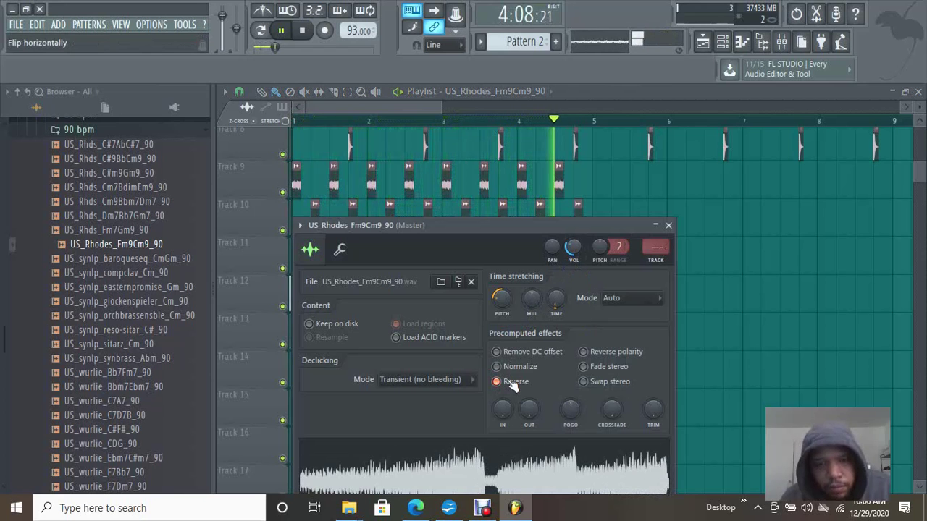
click(498, 382)
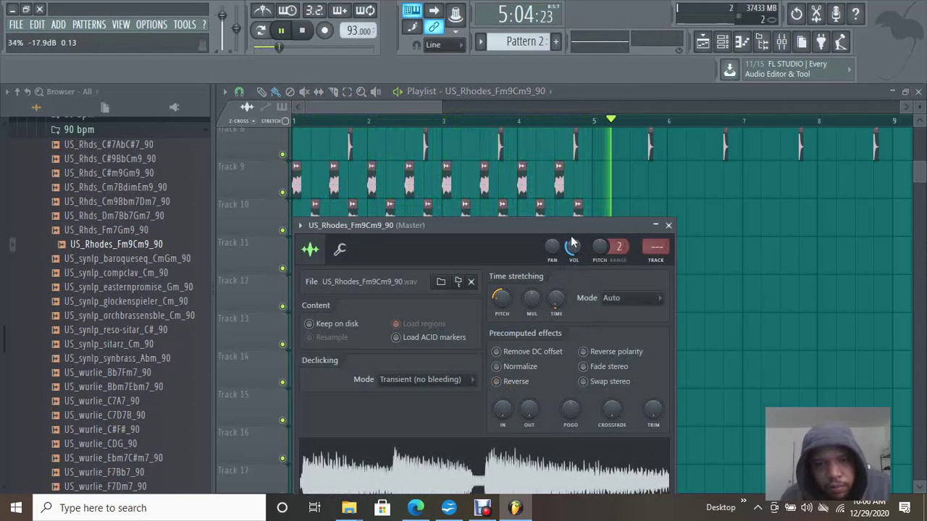
Step: Shorten the first Rhodes chop on Track 13 to one step
drag(436, 106, 337, 106)
drag(587, 329, 558, 328)
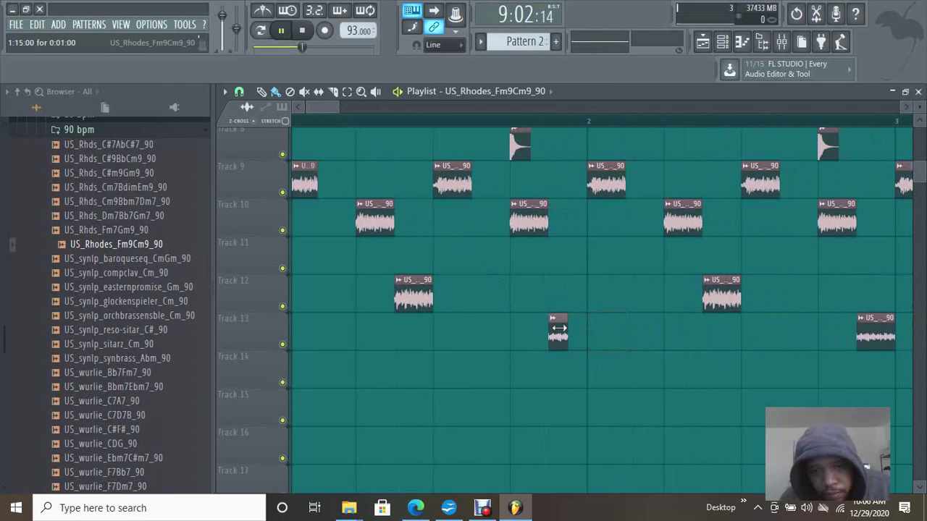
Step: On Track 13, shorten the Rhodes chops in bars 2 to 4 to one step and add a one-step chop at step 16 of bars 1 and 3
click(574, 326)
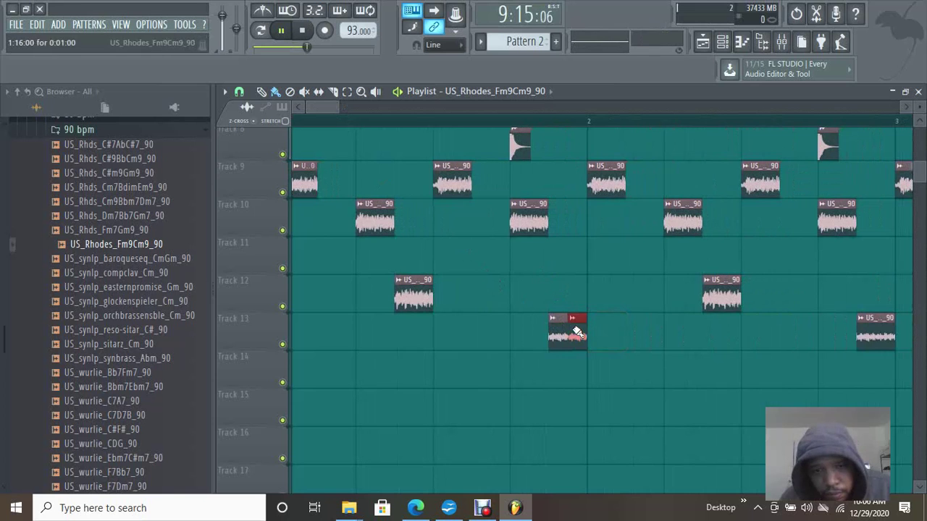
drag(324, 110, 340, 113)
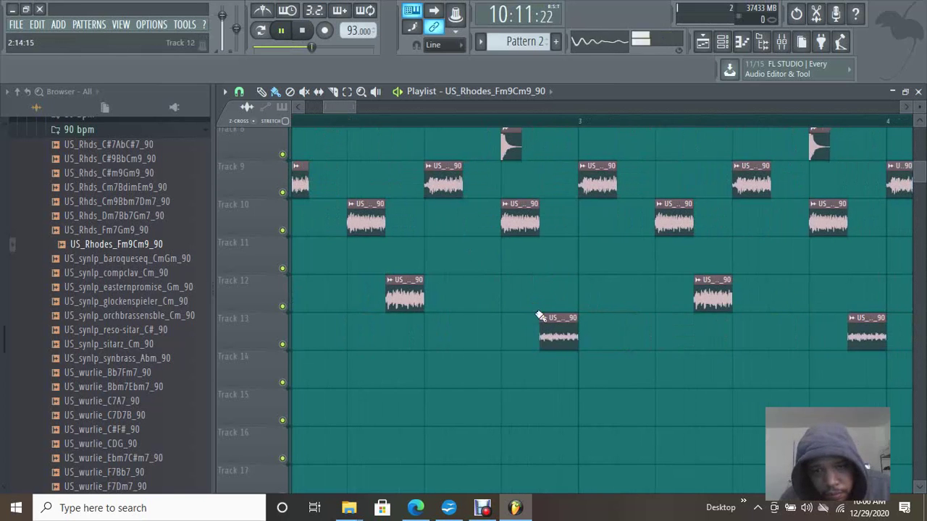
drag(564, 333, 545, 332)
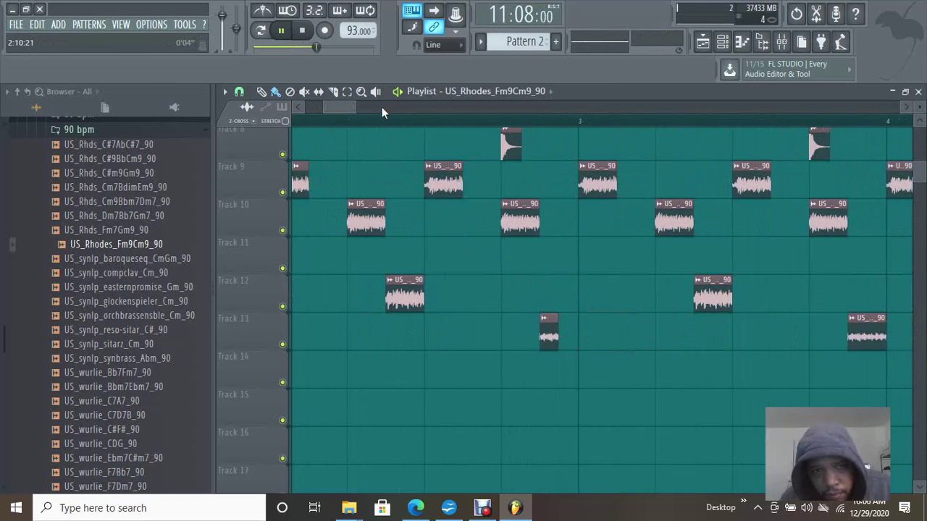
drag(347, 106, 374, 118)
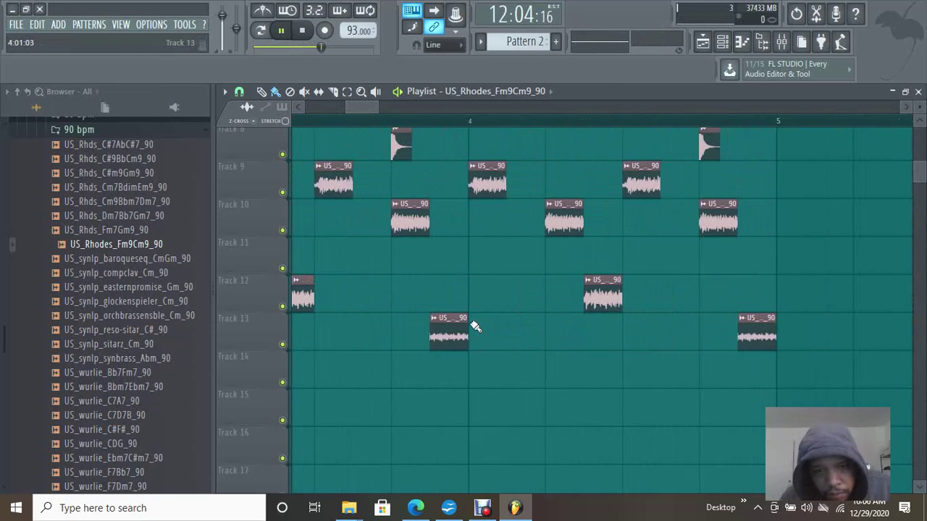
drag(449, 332, 468, 332)
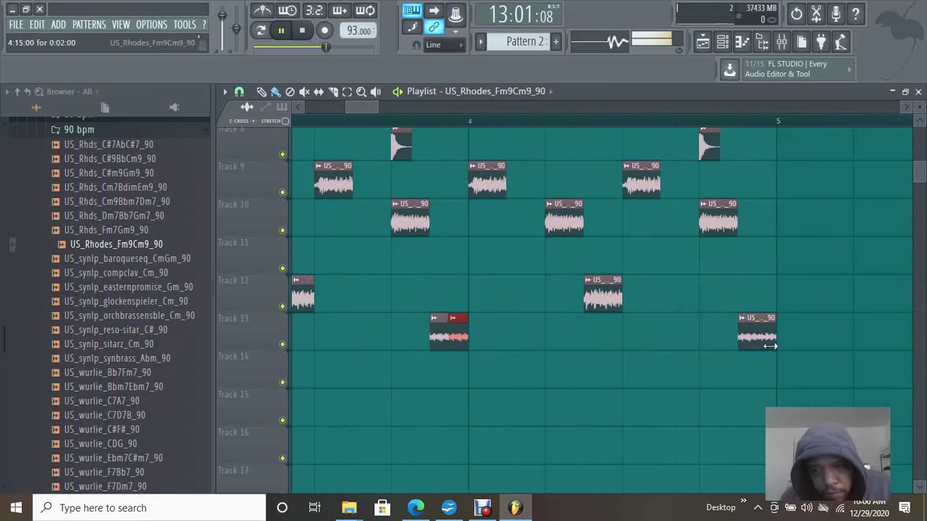
Step: Shorten the Track 9 Rhodes chops in bars 1 and 2 to one step each, keeping them at steps 1 and 9
drag(380, 105, 263, 122)
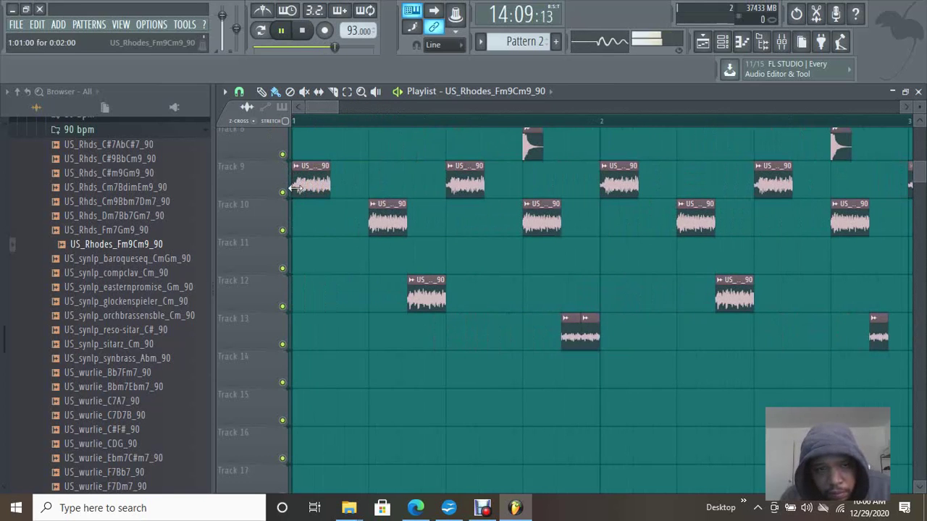
drag(297, 188, 307, 186)
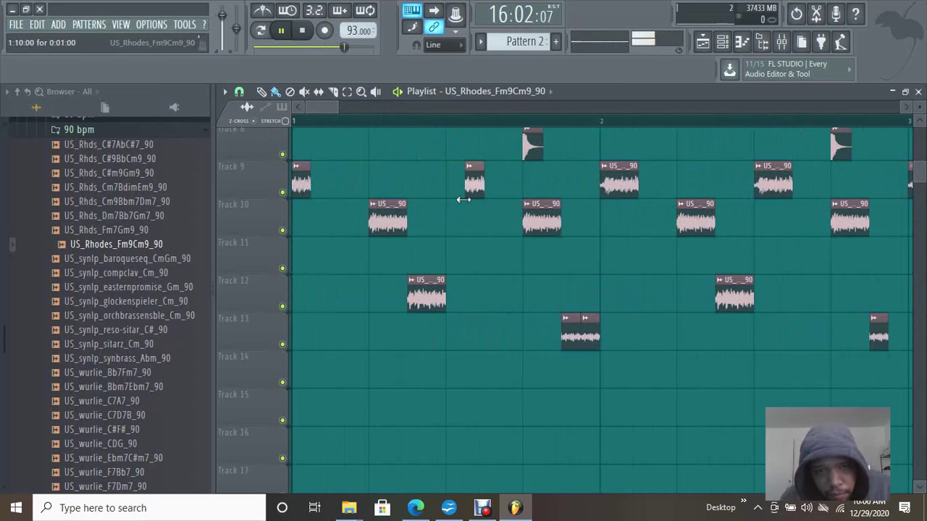
drag(462, 190, 443, 190)
mouse_move(599, 192)
mouse_down()
mouse_move(613, 203)
mouse_move(607, 193)
mouse_up()
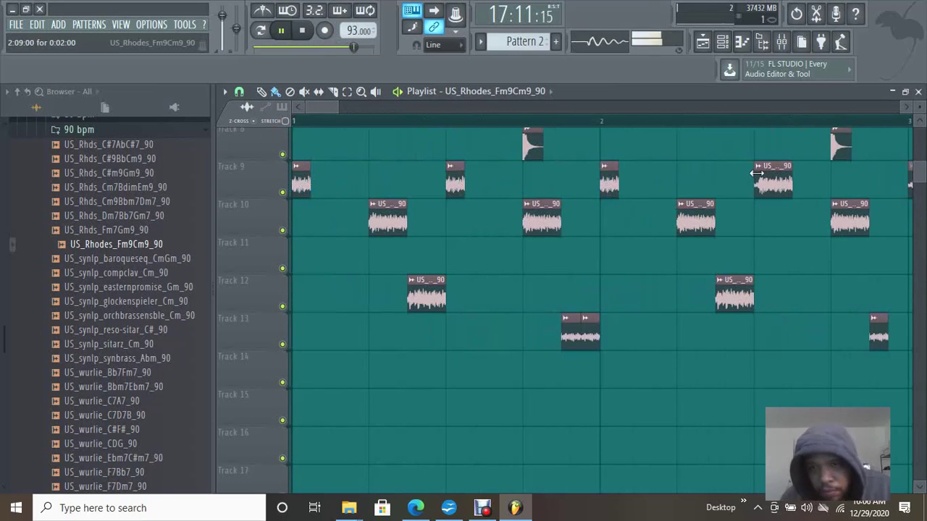
mouse_move(759, 176)
mouse_down()
mouse_move(768, 180)
mouse_move(762, 182)
mouse_up()
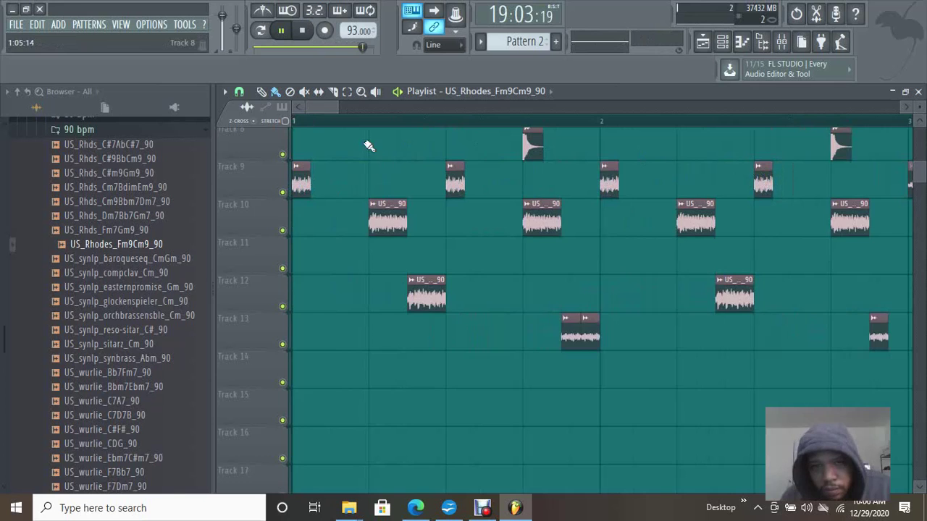
Step: Shorten the Track 9 Rhodes chops at steps 1 and 9 of bars 3 and 4 to one step each
drag(326, 112, 350, 119)
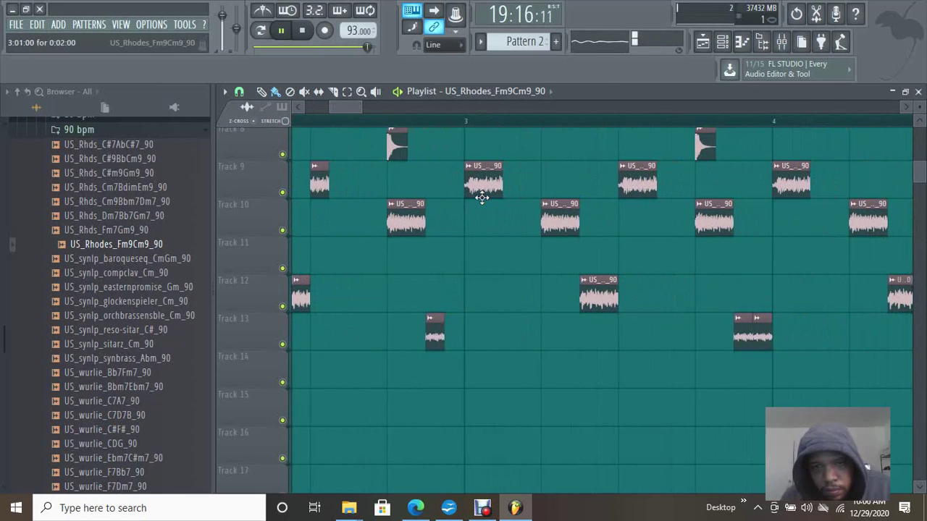
drag(490, 188, 473, 186)
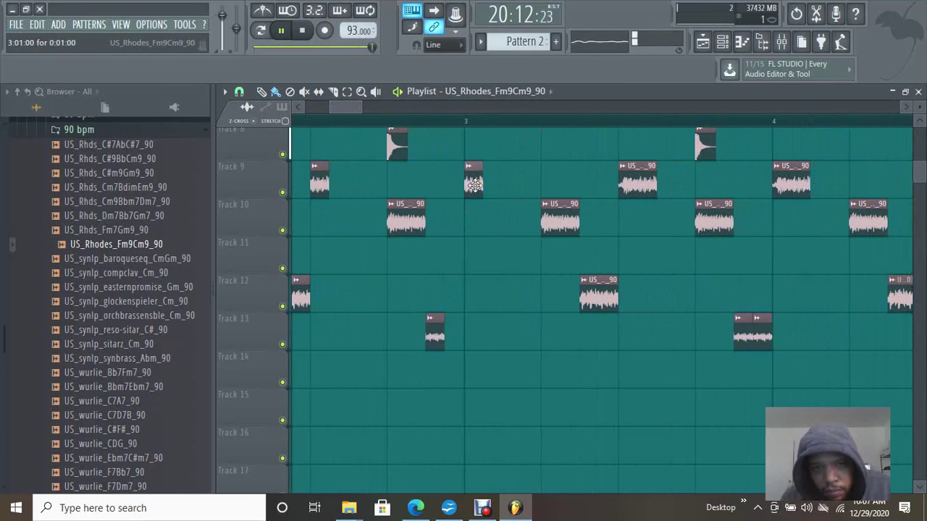
mouse_move(628, 187)
mouse_down()
mouse_move(638, 187)
mouse_move(629, 187)
mouse_up()
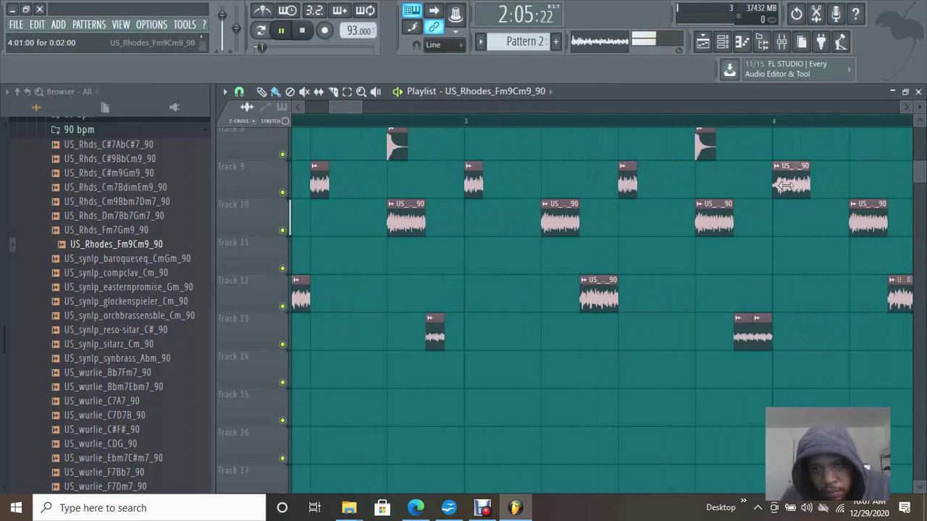
drag(784, 186, 790, 186)
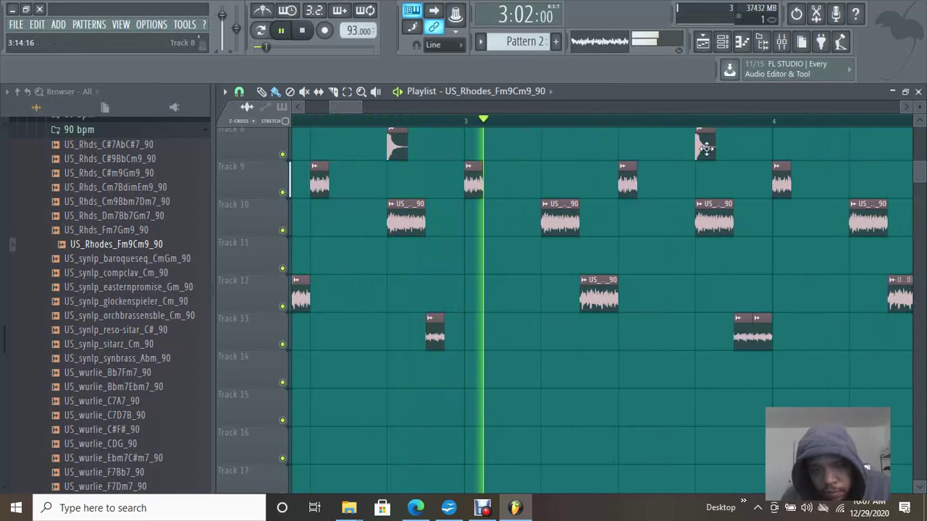
drag(351, 107, 371, 109)
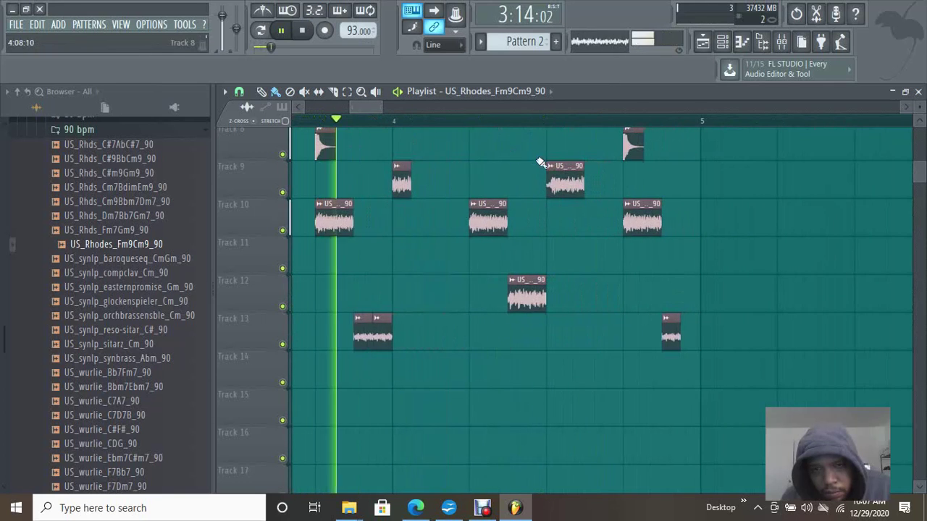
drag(548, 182, 567, 184)
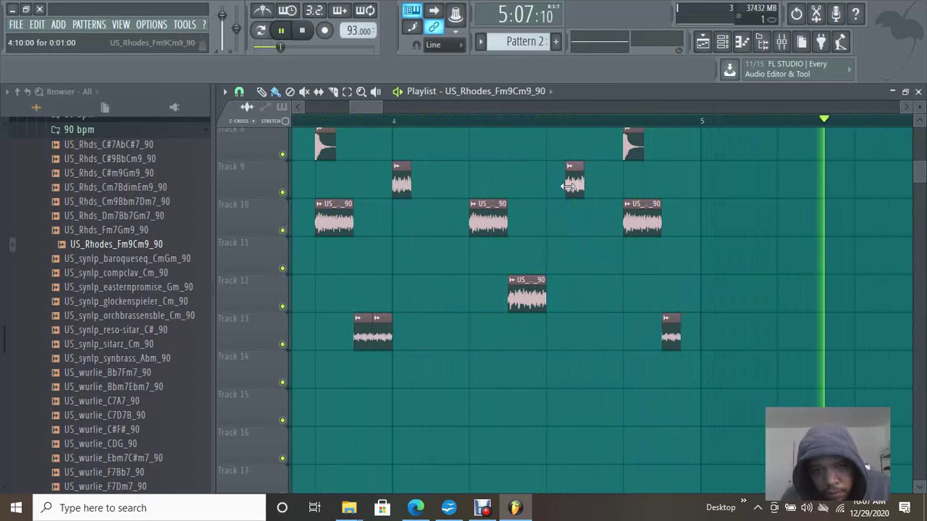
drag(572, 180, 557, 161)
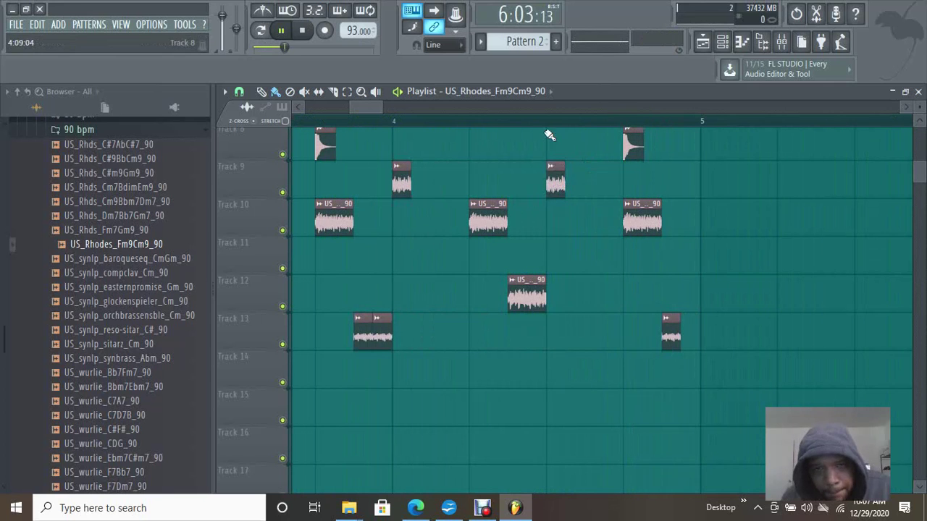
Step: On Track 10 in bars 1 and 2, shorten the Rhodes chops to one step and add a second one-step chop at step 14
drag(359, 109, 211, 134)
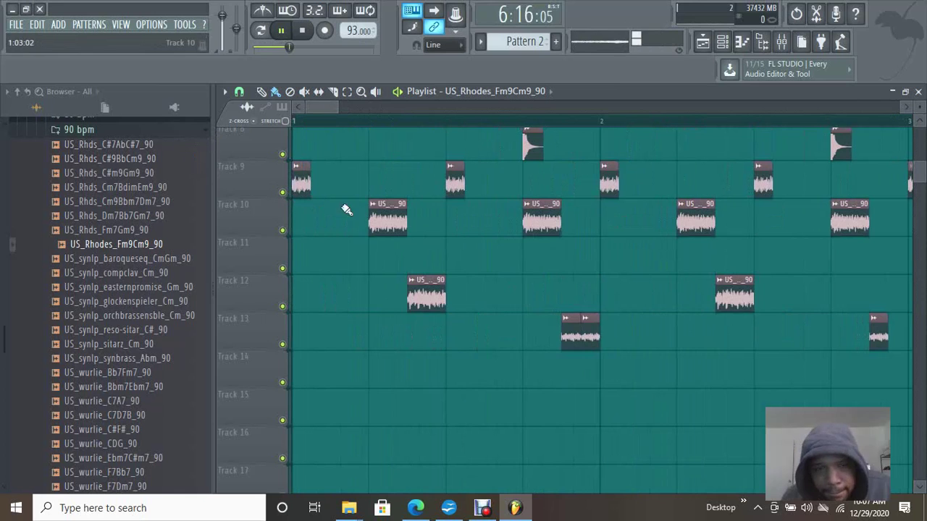
click(549, 230)
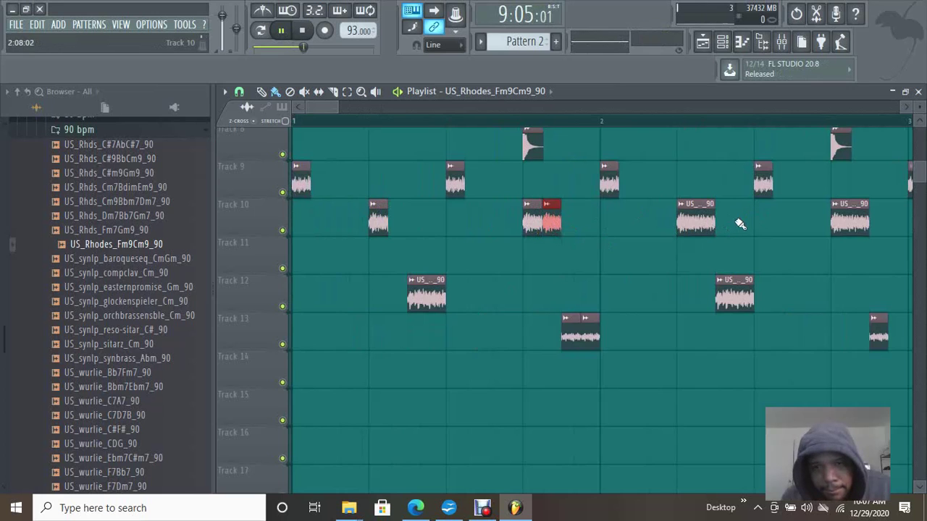
drag(722, 227, 706, 225)
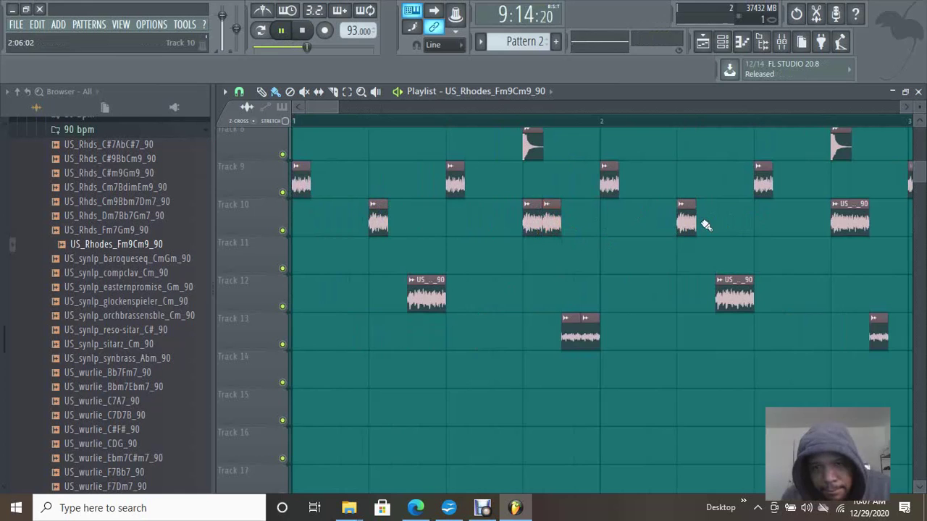
click(855, 218)
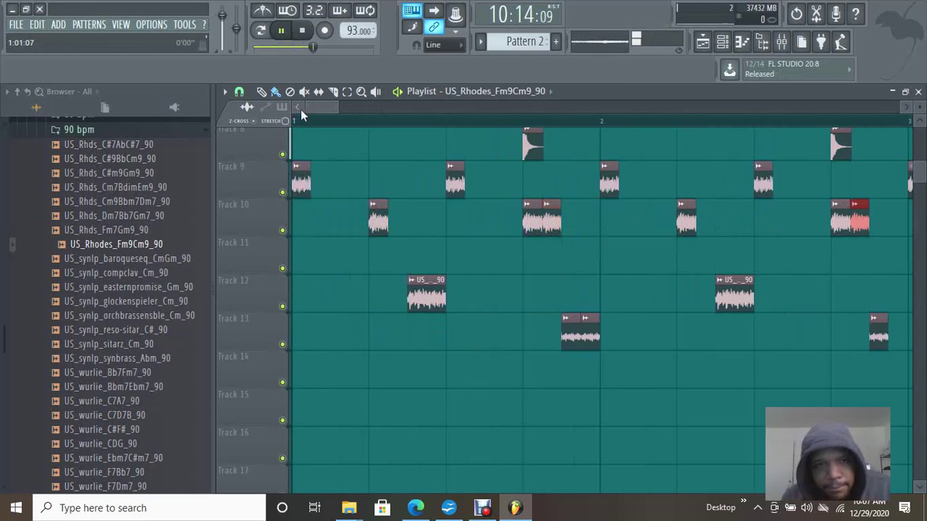
Step: Shorten the Track 10 Rhodes chops in bars 3 and 4 to one step and add another one-step chop at step 14 of each bar
drag(315, 106, 342, 117)
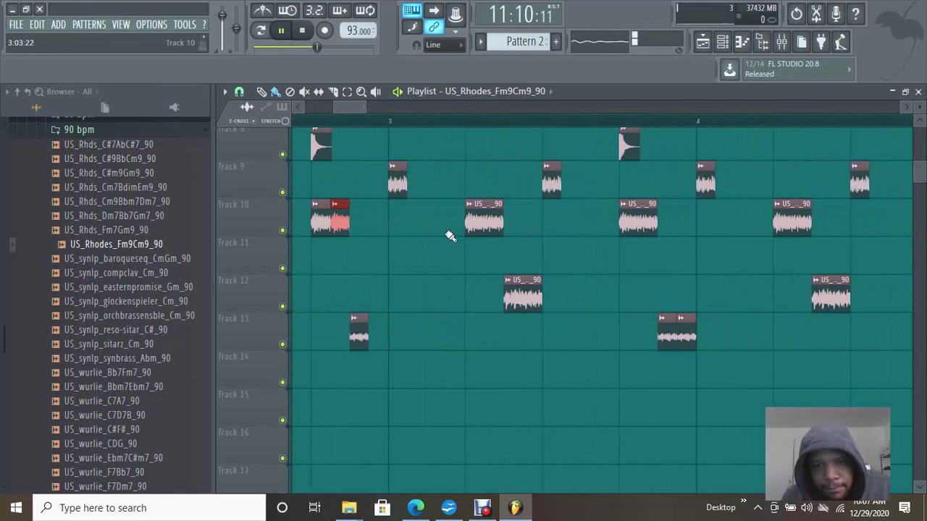
drag(499, 221, 485, 222)
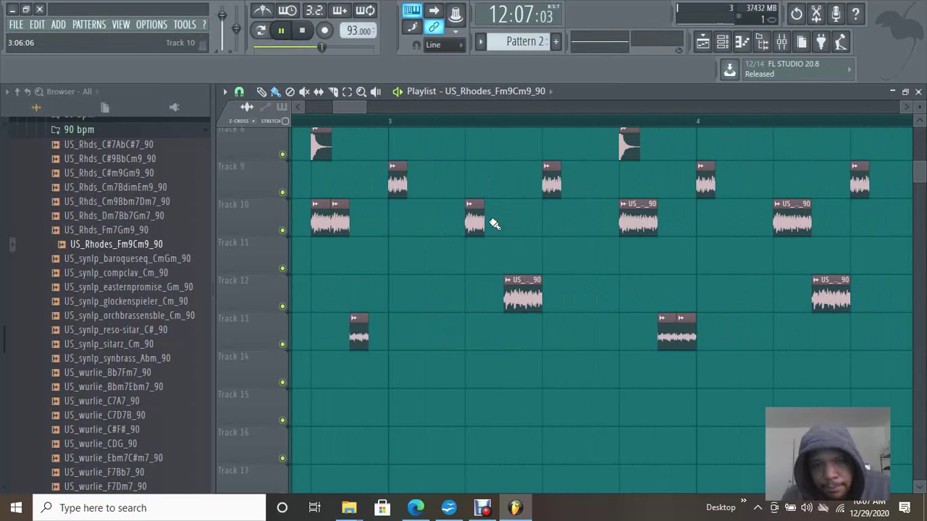
click(648, 219)
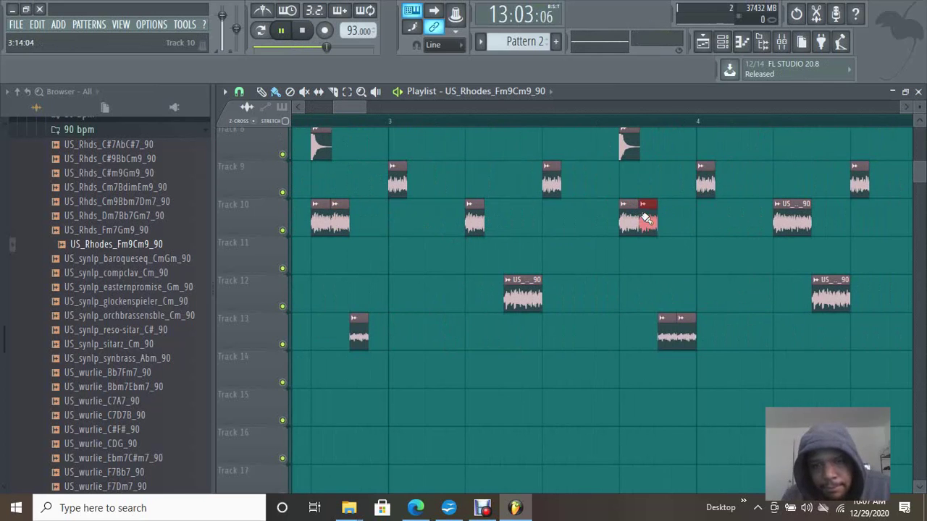
drag(806, 223, 791, 224)
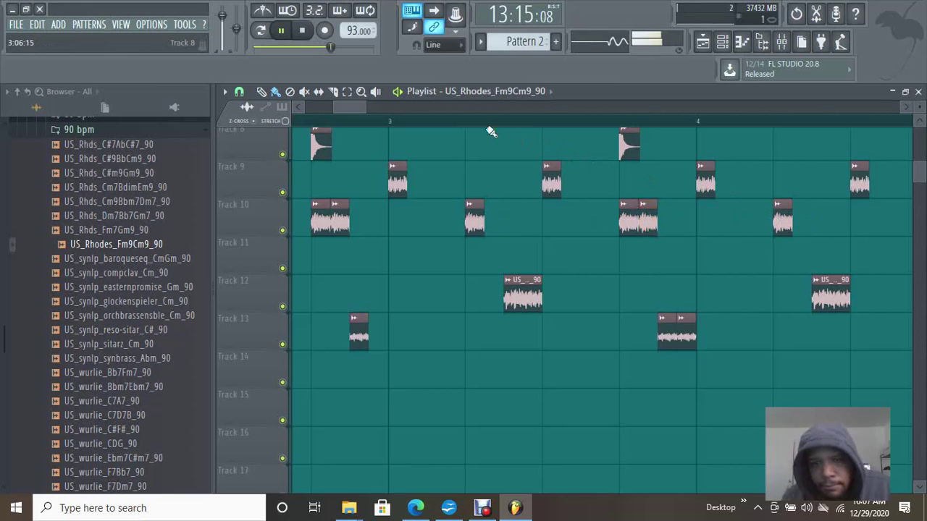
drag(364, 112, 383, 113)
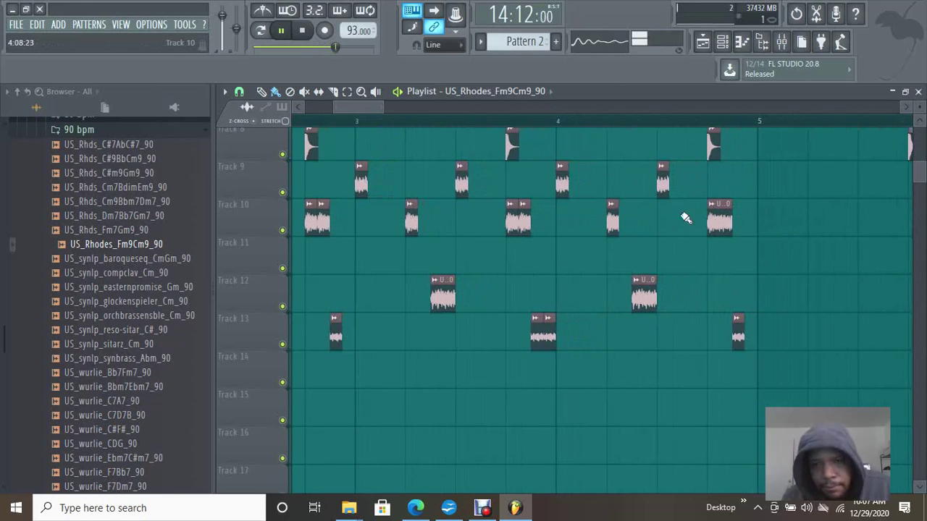
drag(731, 229, 715, 229)
click(723, 230)
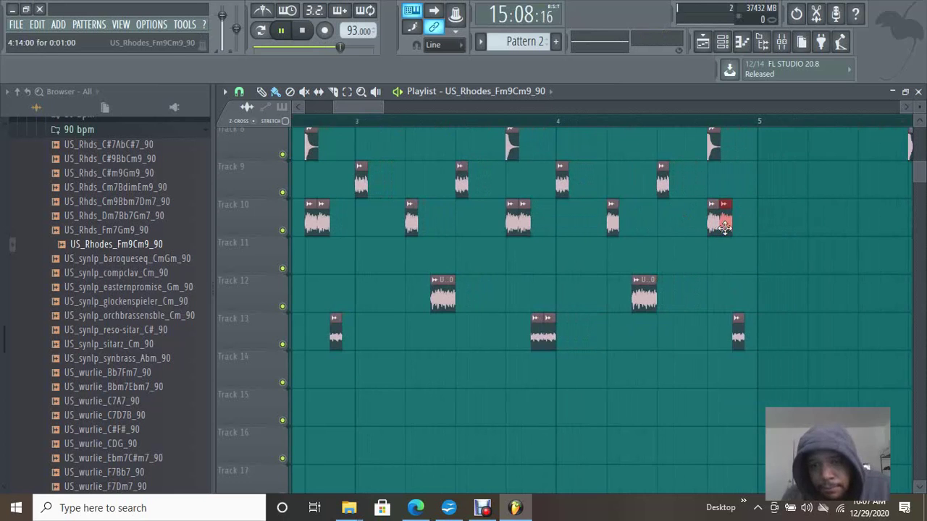
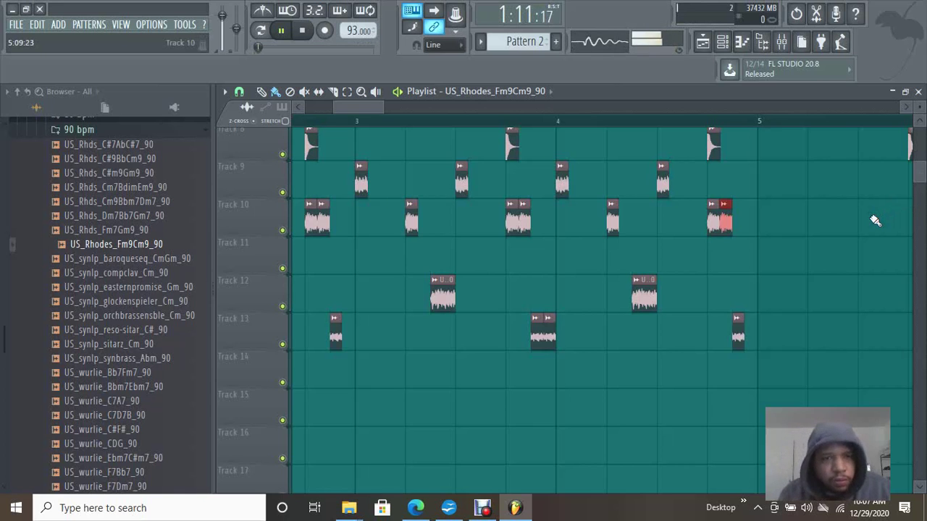
Step: Select all Rhodes chops on Tracks 9 to 13 across bars 1 to 4 and copy them
double_click(725, 224)
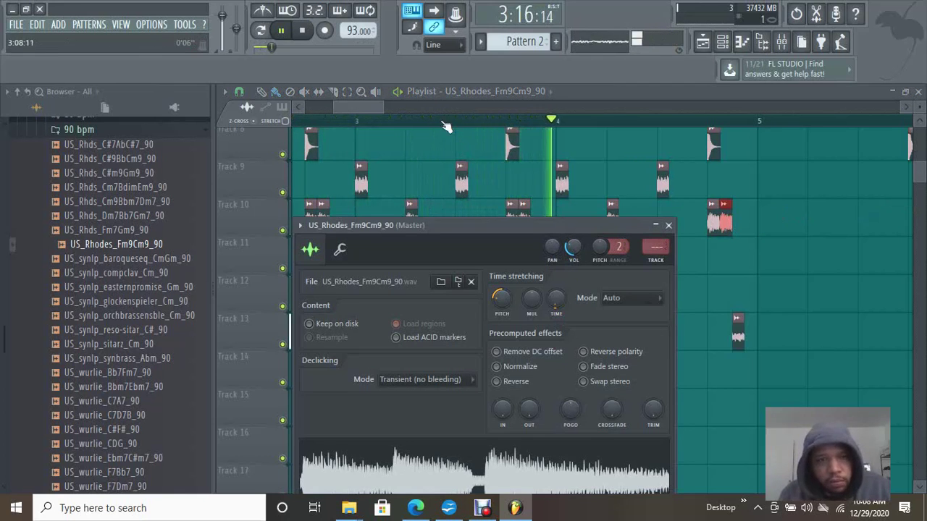
drag(384, 107, 404, 110)
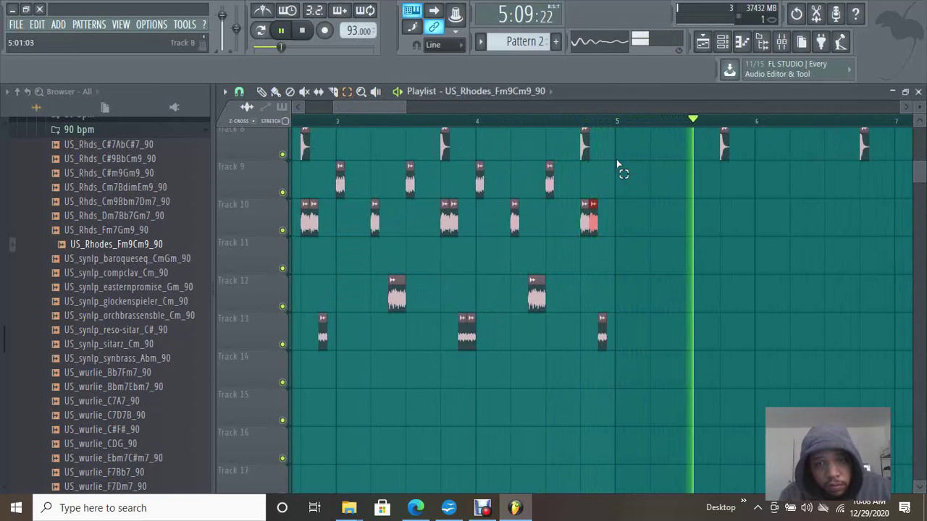
drag(617, 163, 213, 356)
click(37, 24)
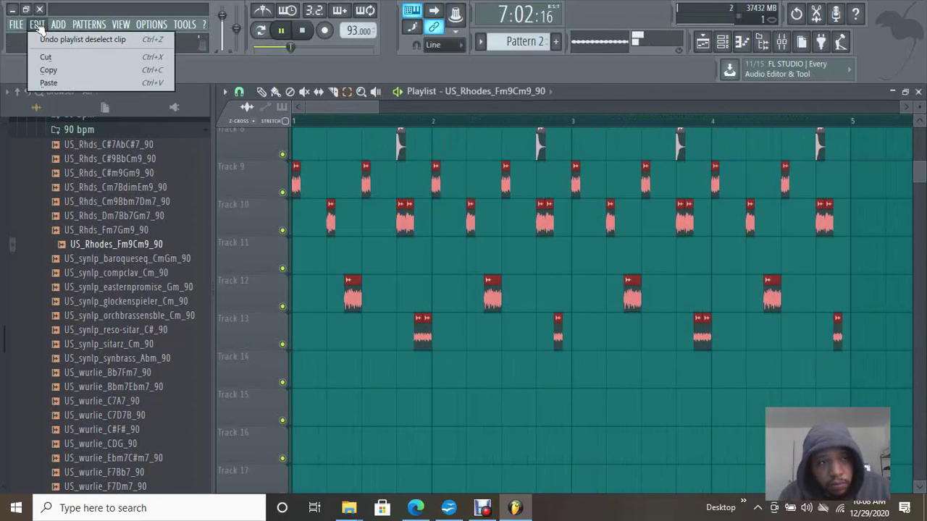
click(43, 67)
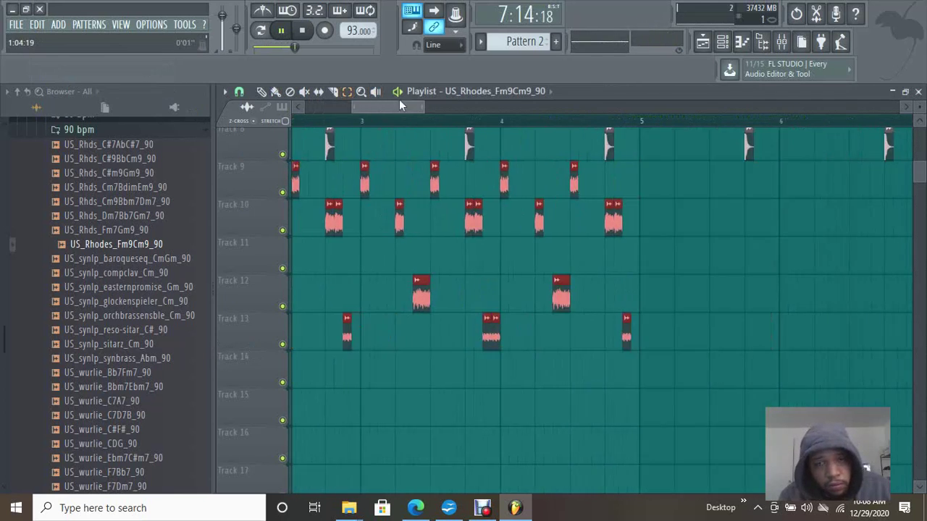
Step: Paste the copied four-bar Rhodes chop arrangement into bars 5 to 8 and again into bars 9 to 12
click(401, 104)
key(space)
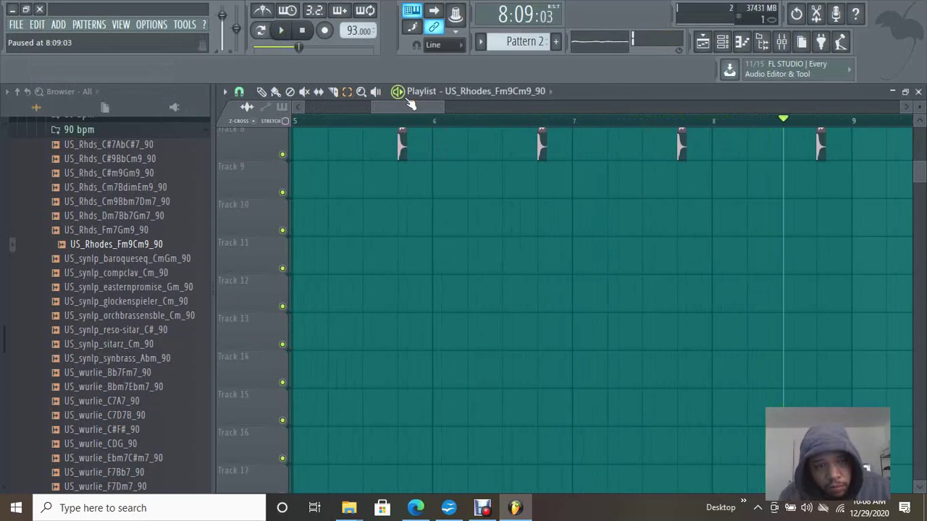
key(space)
drag(400, 105, 397, 104)
click(37, 24)
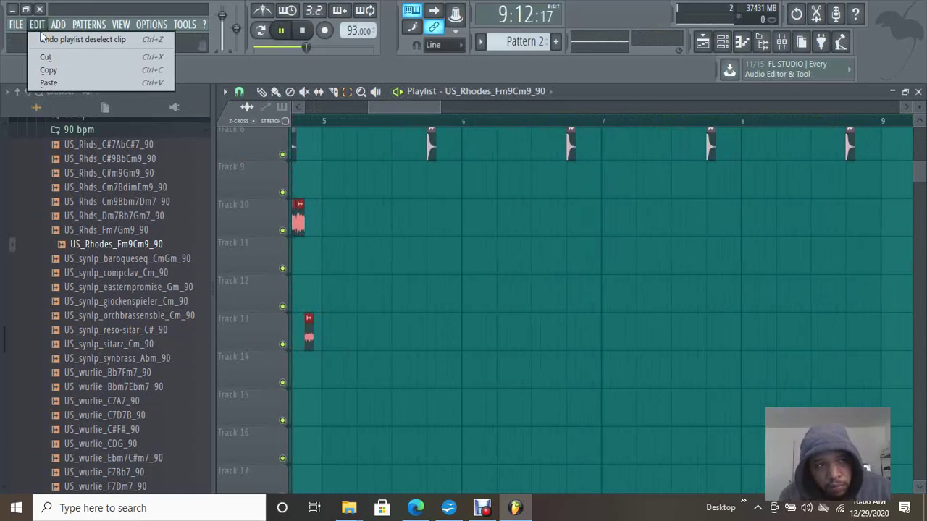
click(59, 83)
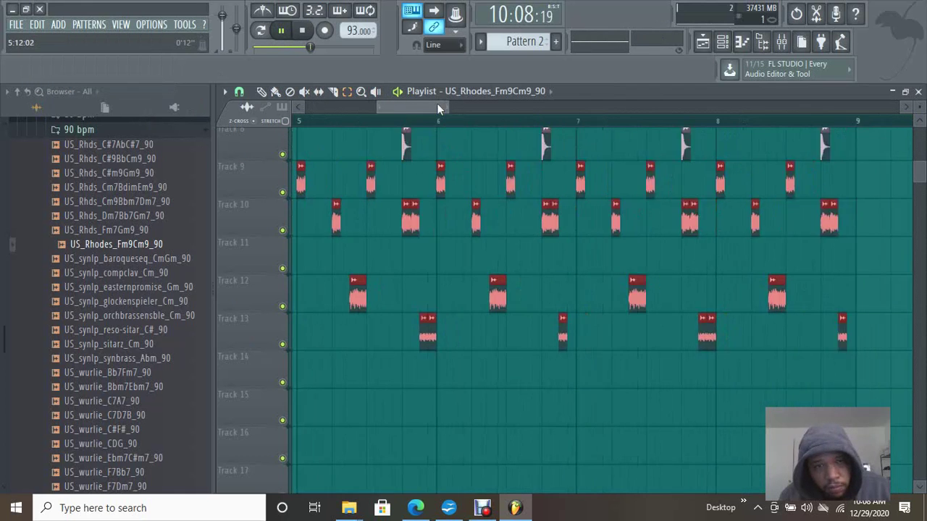
click(37, 24)
click(60, 82)
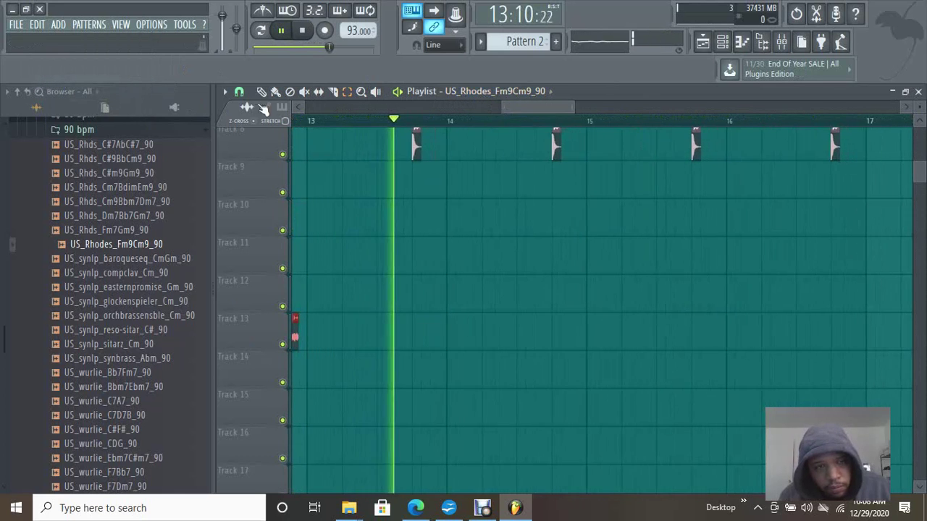
Step: Paste the copied four-bar Rhodes chop arrangement into bars 13 to 16 and again into bars 17 to 20
click(37, 23)
click(64, 82)
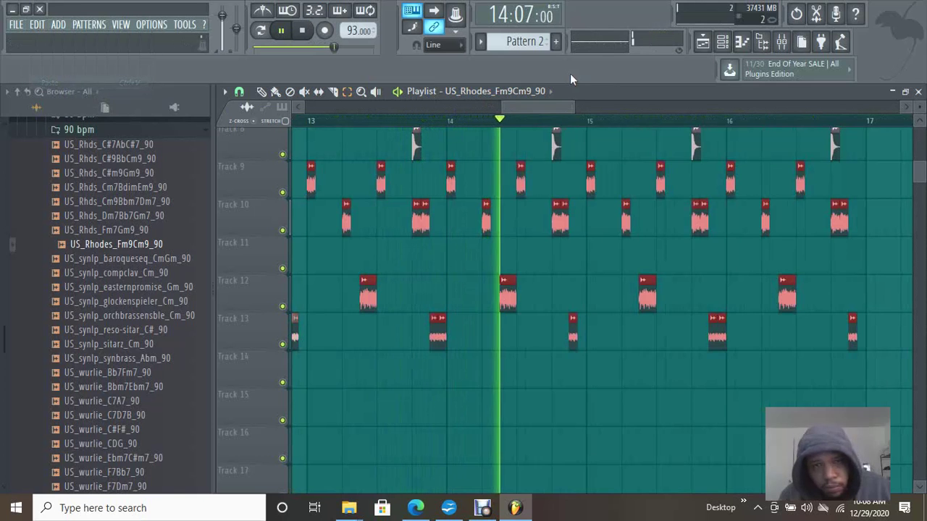
drag(539, 109, 604, 108)
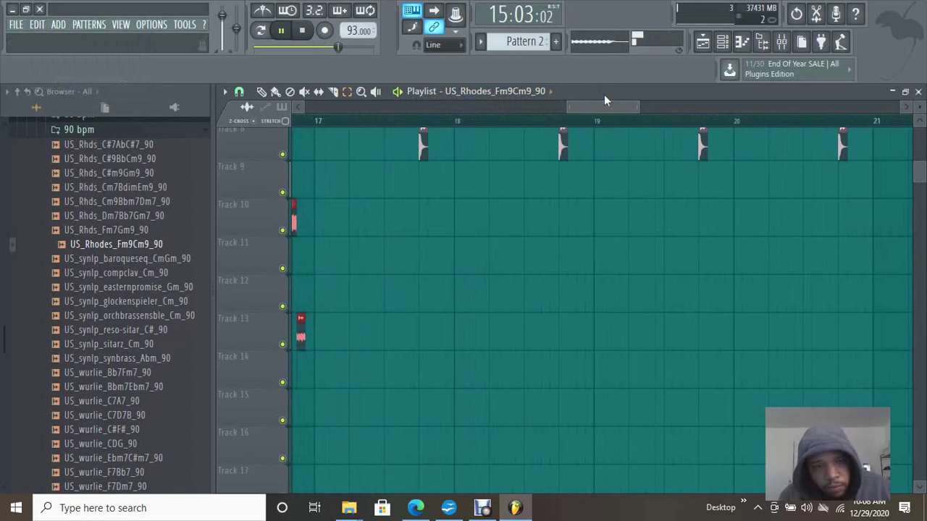
click(37, 24)
click(65, 82)
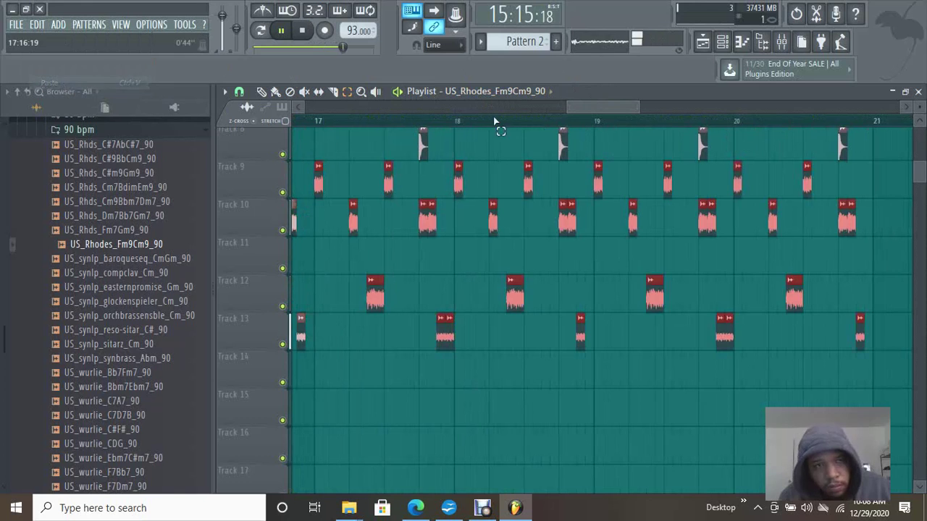
drag(598, 108, 658, 108)
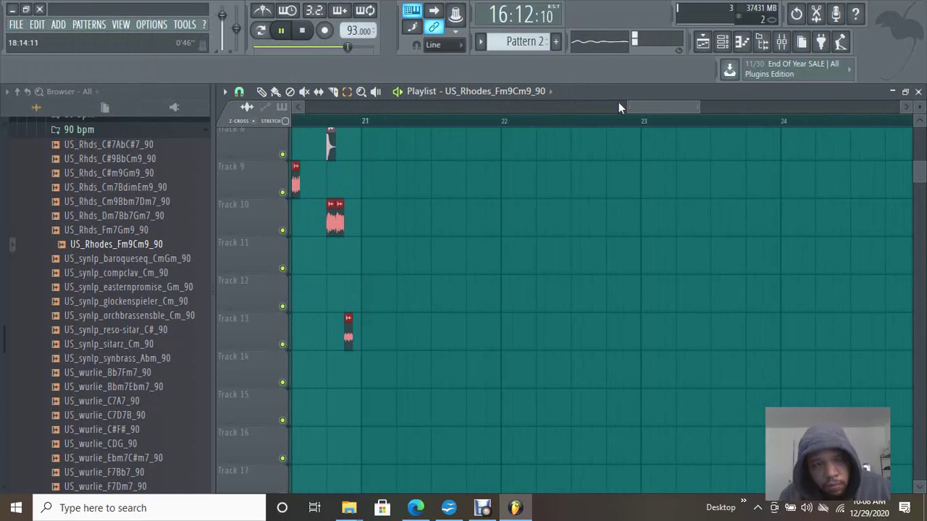
Step: Open the Rhodes chops' channel settings and replace their sample with US_Rhds_C#m9Gm9_90 from the 90 bpm folder
click(278, 96)
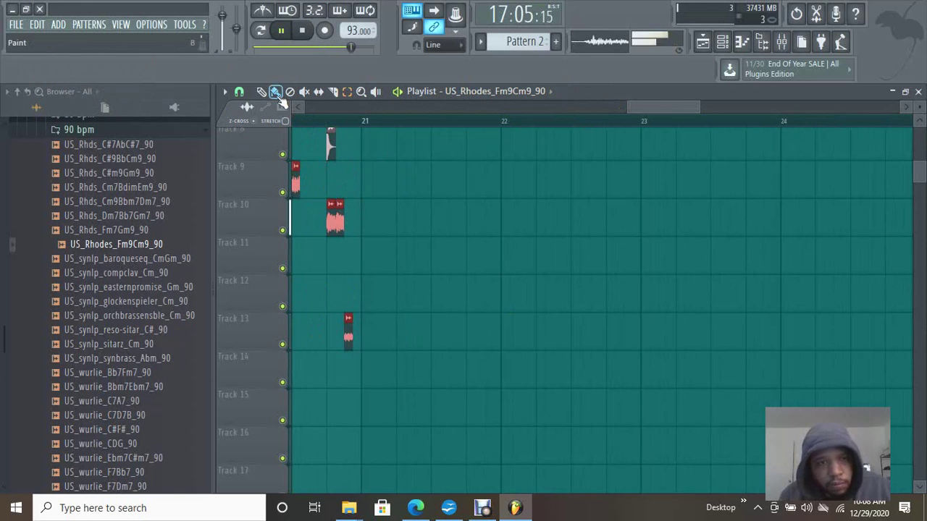
double_click(338, 227)
click(363, 286)
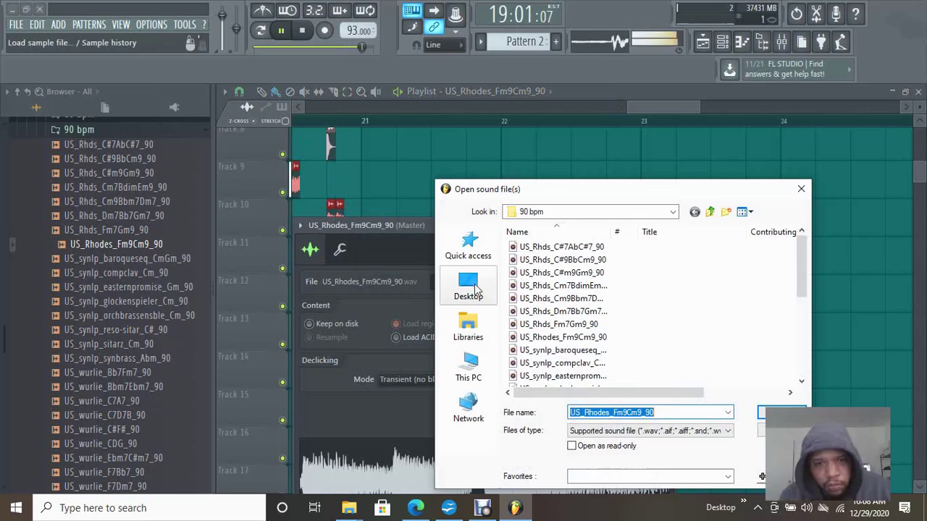
click(558, 288)
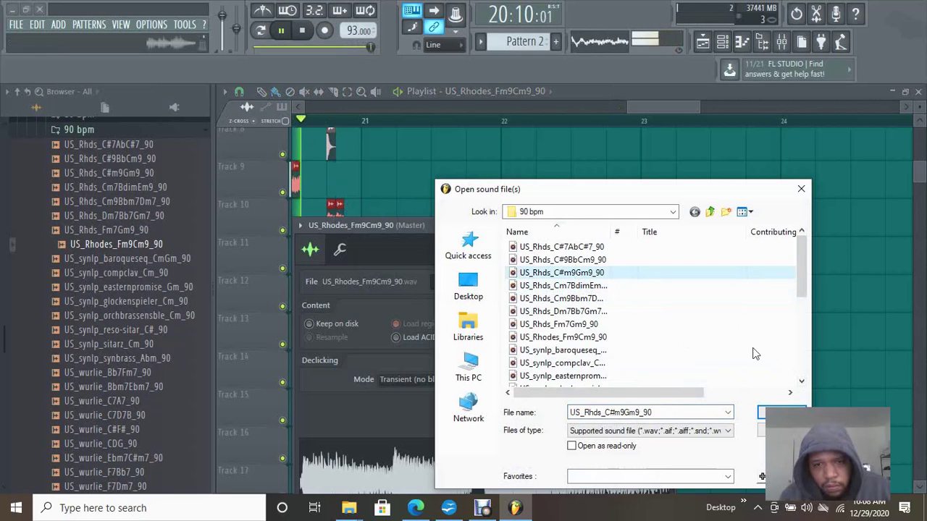
key(Return)
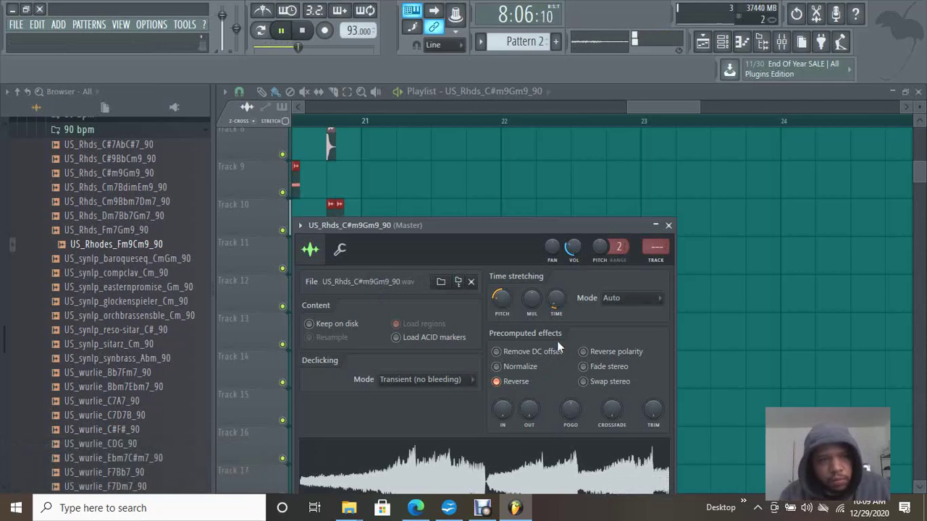
Step: Stop playback and audition Rhodes and Wurlitzer loops from the 90 bpm folder, including US_Rhds_C#7AbC#7_90 and US_wurlie_C#F#_90
click(84, 162)
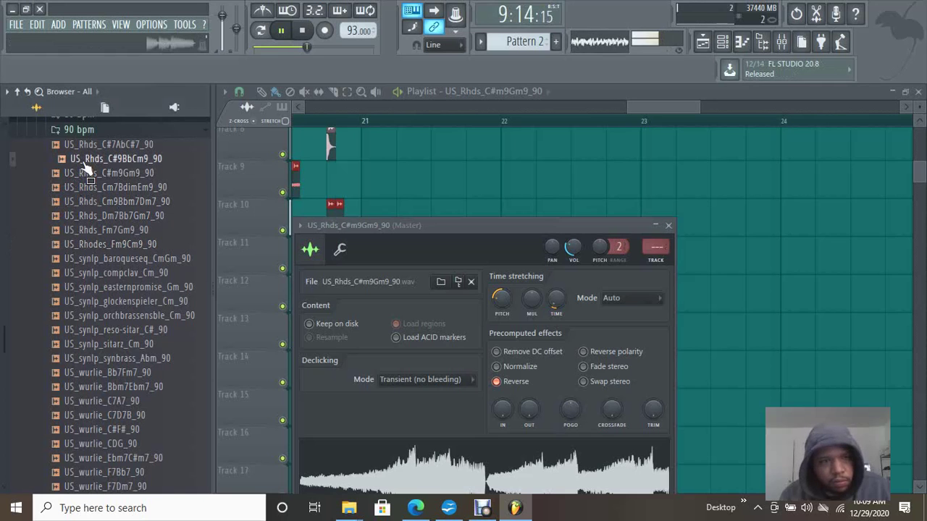
click(302, 30)
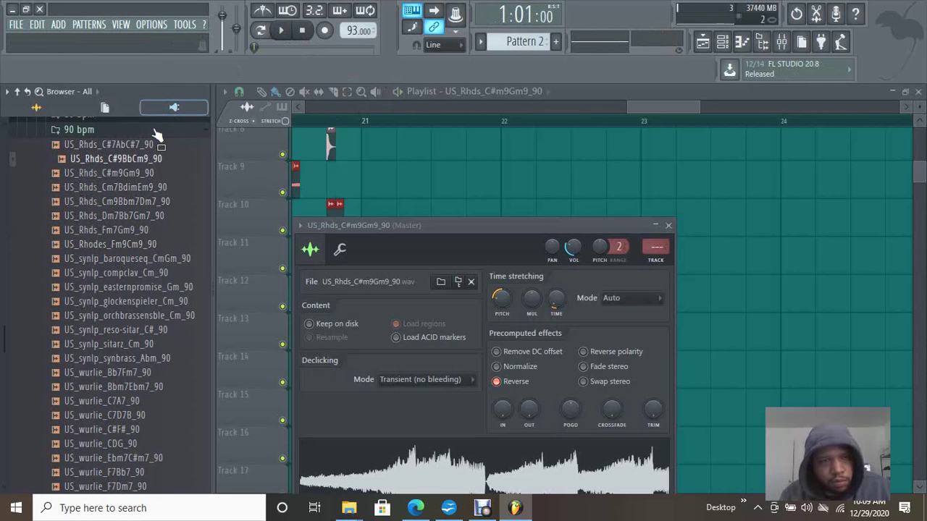
click(144, 146)
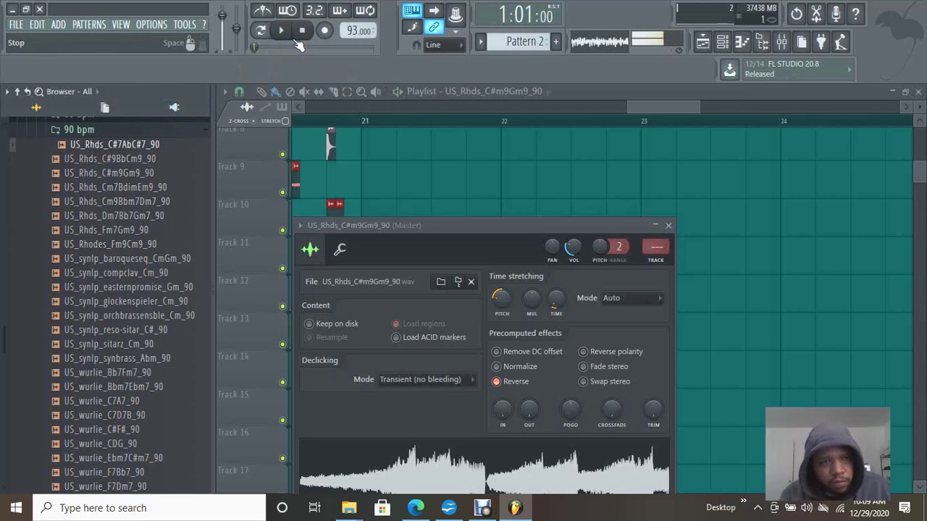
click(119, 401)
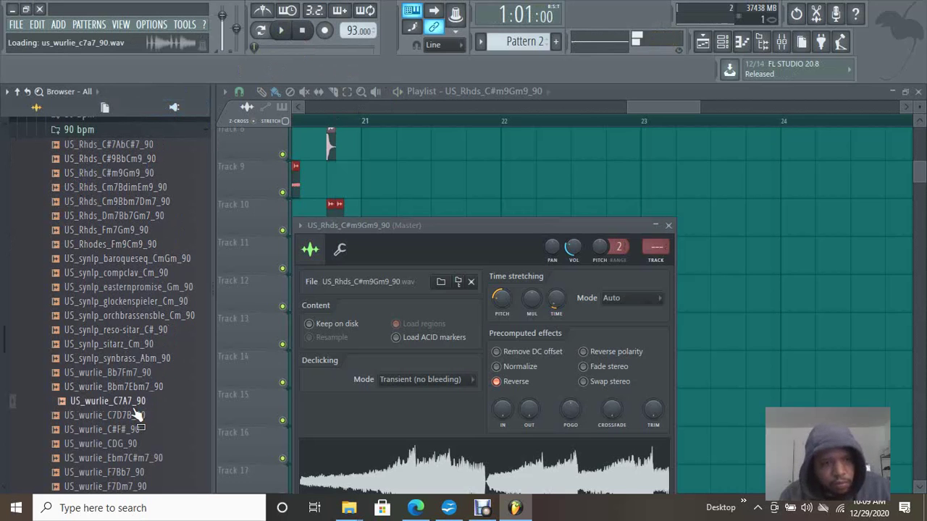
click(131, 417)
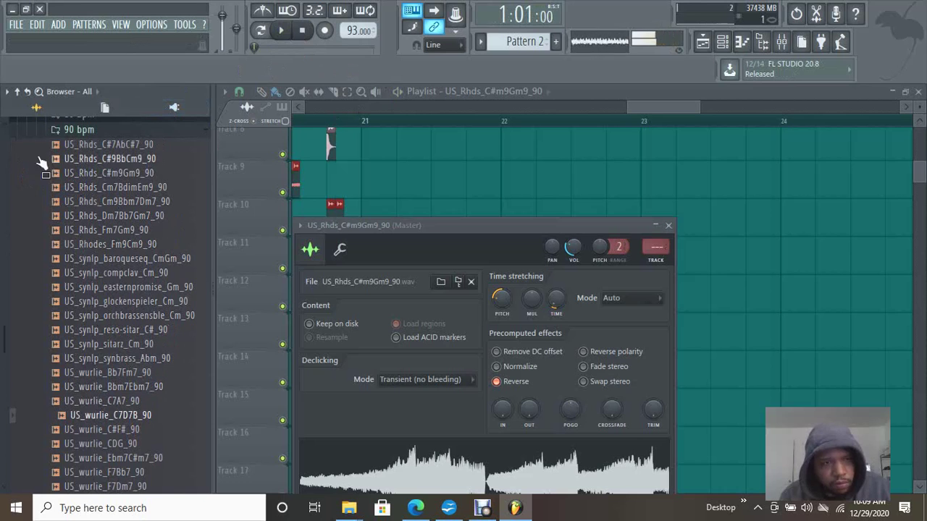
scroll(159, 318, down, 2)
click(134, 345)
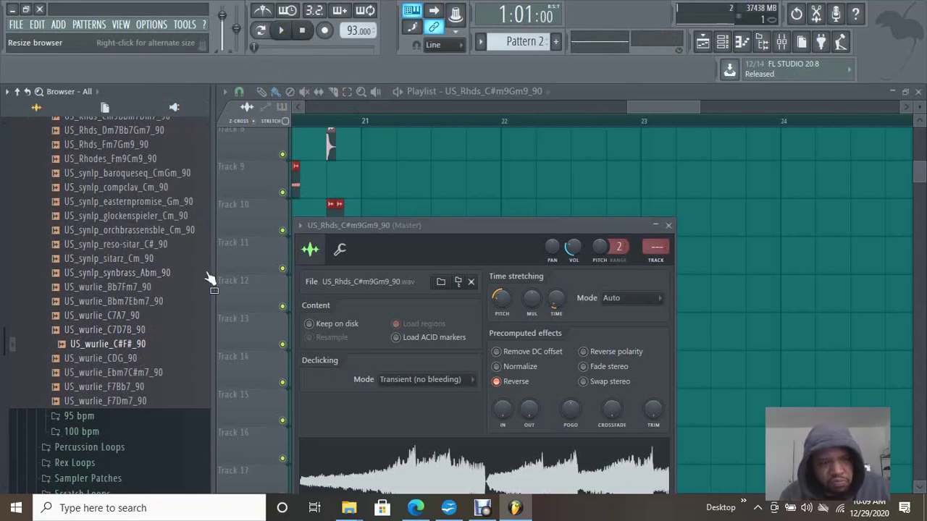
Step: Open the 95 bpm folder and audition its loops, including US_synlp_phasefunkclav_C_95, US_Rhds_Gm7Am7Bbm_95 and US_synlp_eerieglockhits_F#_95
click(112, 419)
click(131, 338)
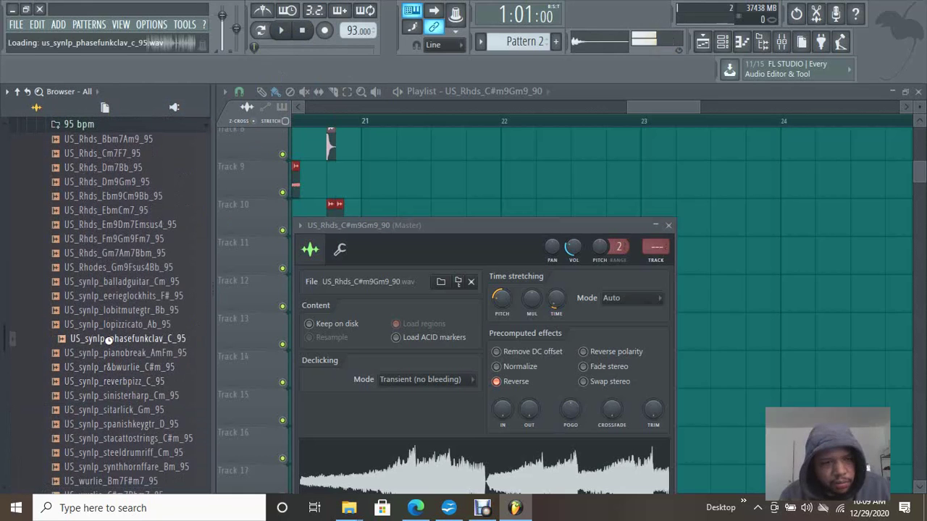
click(133, 325)
click(122, 253)
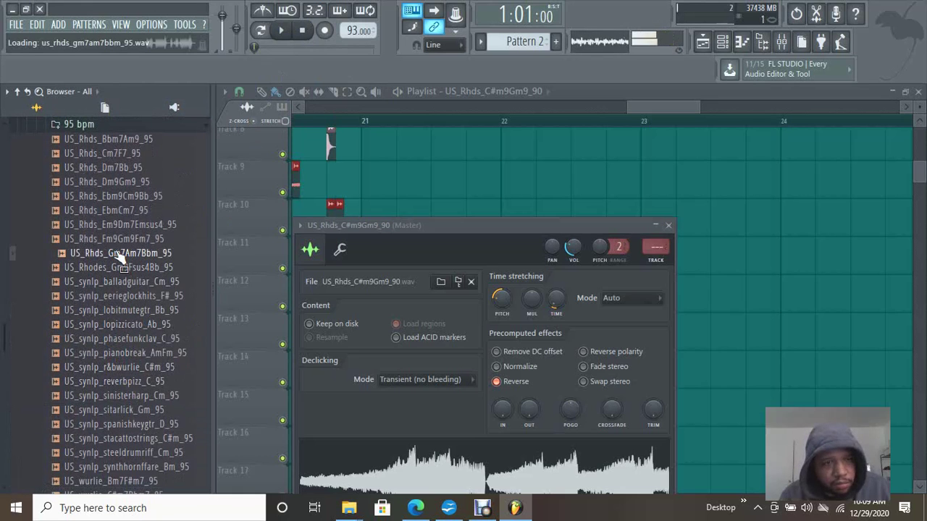
click(127, 297)
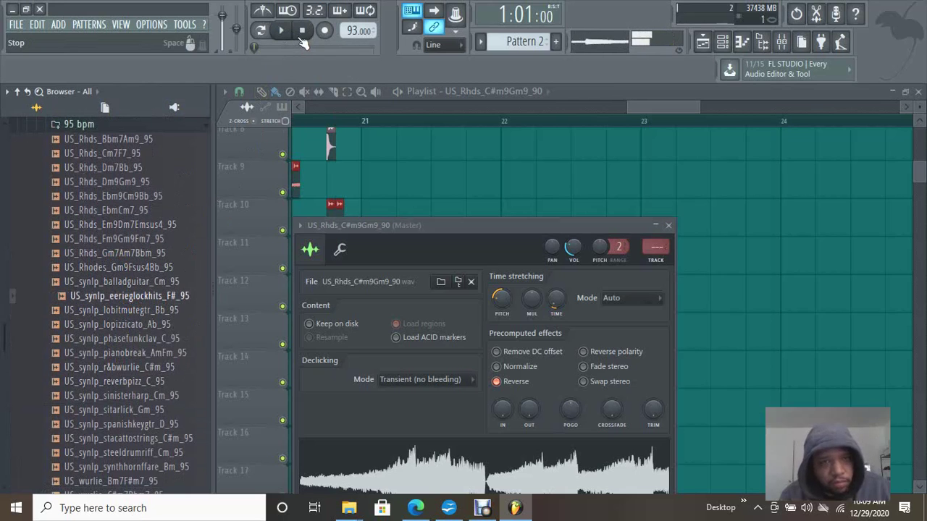
Step: Replace the chops' sample in the channel rack with US_synlp_eerieglockhits_F#_95 and turn off Reverse while the arrangement plays
click(722, 42)
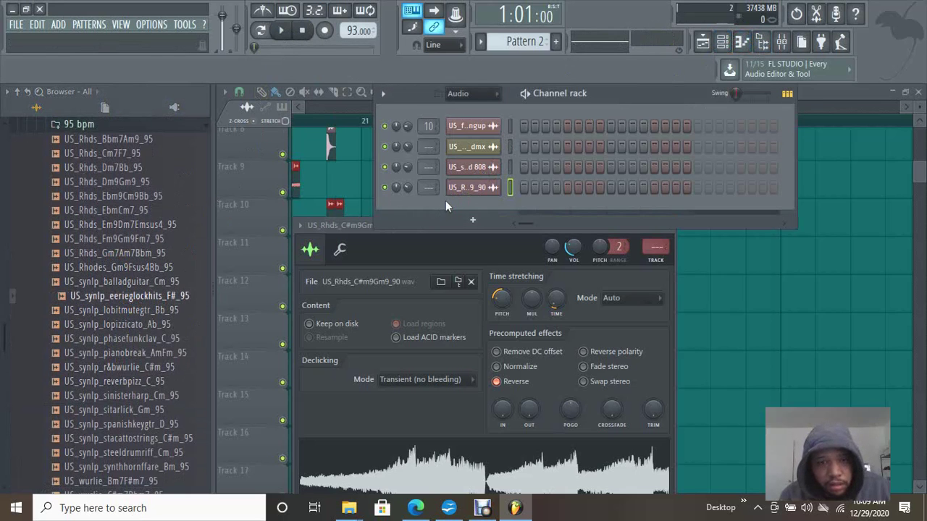
click(288, 33)
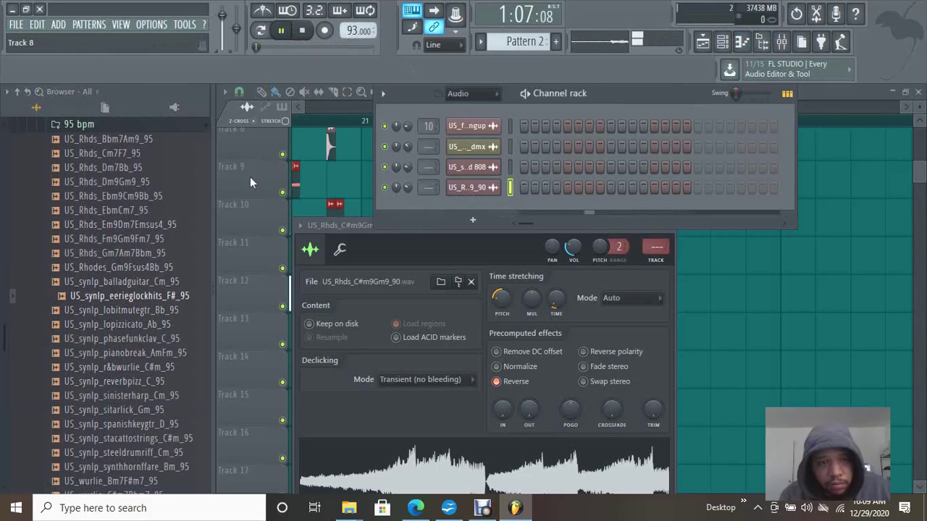
drag(153, 296, 478, 188)
click(497, 381)
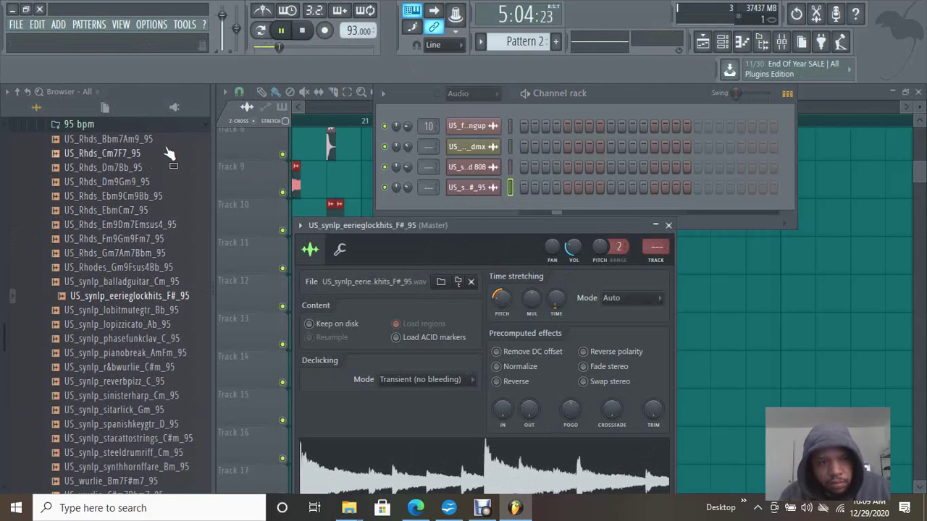
click(303, 32)
Step: Swap the chops' sample for US_Rhodes_Gm9Fsus4Bb_95 from the 95 bpm folder and play the arrangement with it
click(155, 282)
click(155, 269)
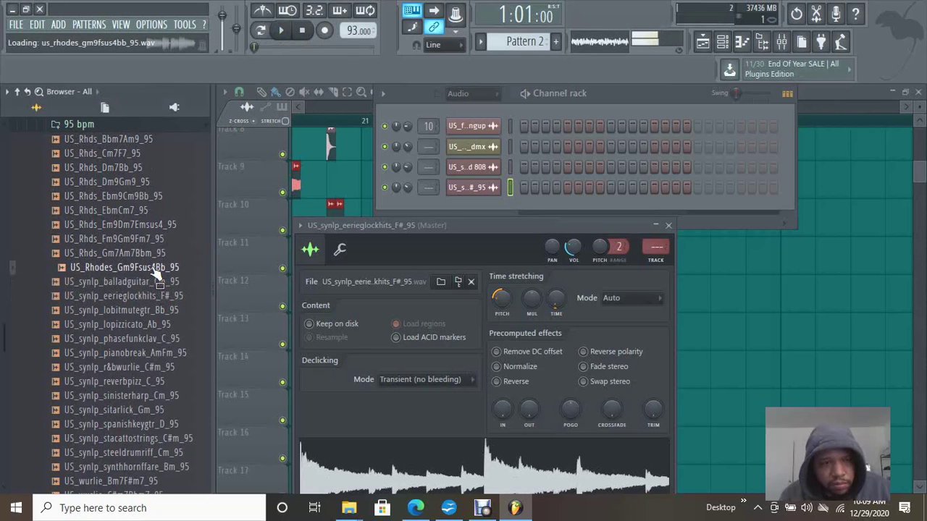
drag(155, 269, 457, 192)
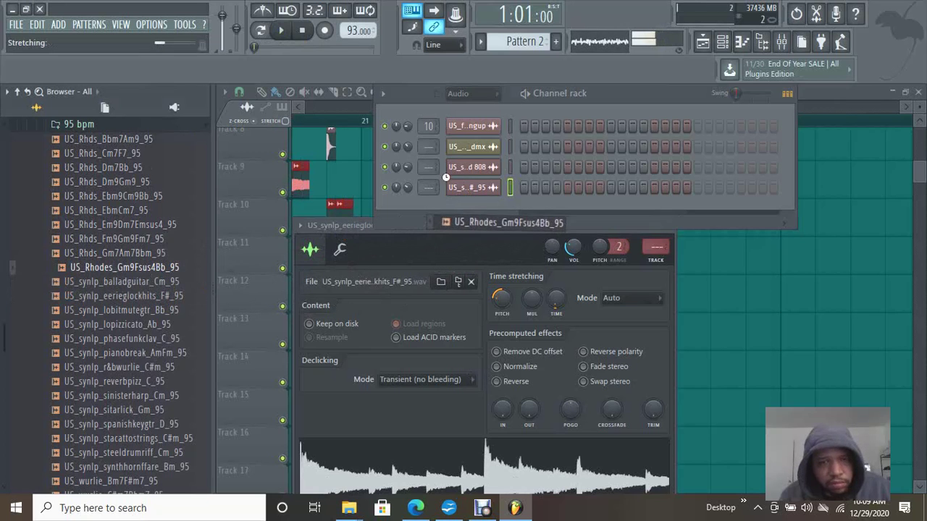
click(282, 33)
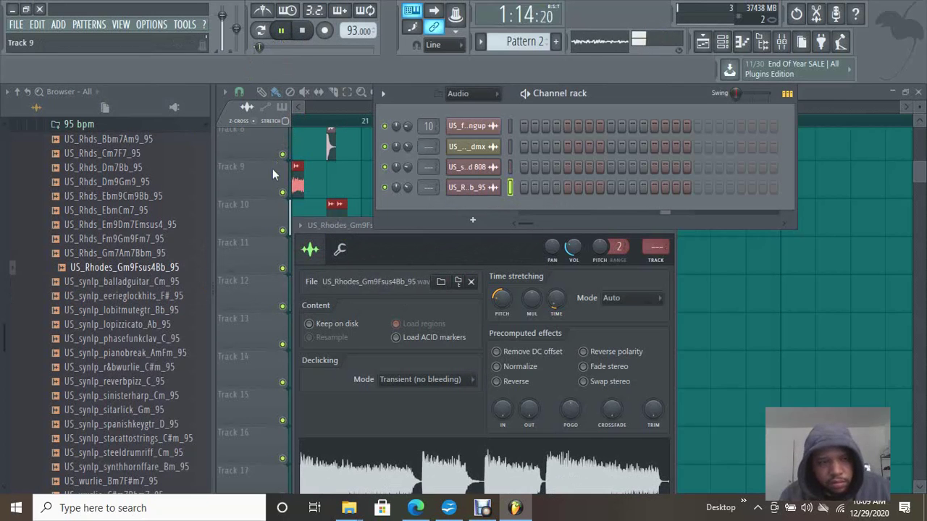
click(302, 29)
Step: Audition more 95 bpm Rhodes loops and replace the chops' sample with US_Rhds_Bbm7Am9_95
click(108, 153)
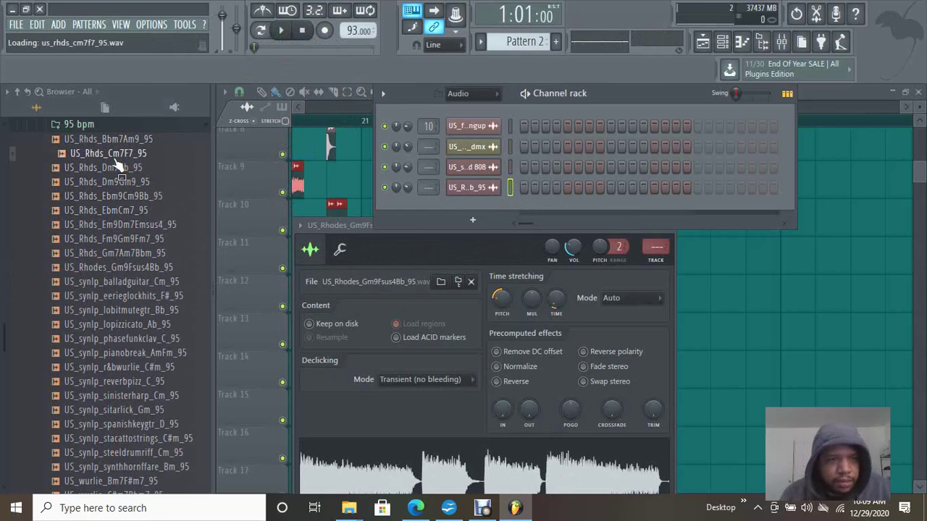
click(118, 183)
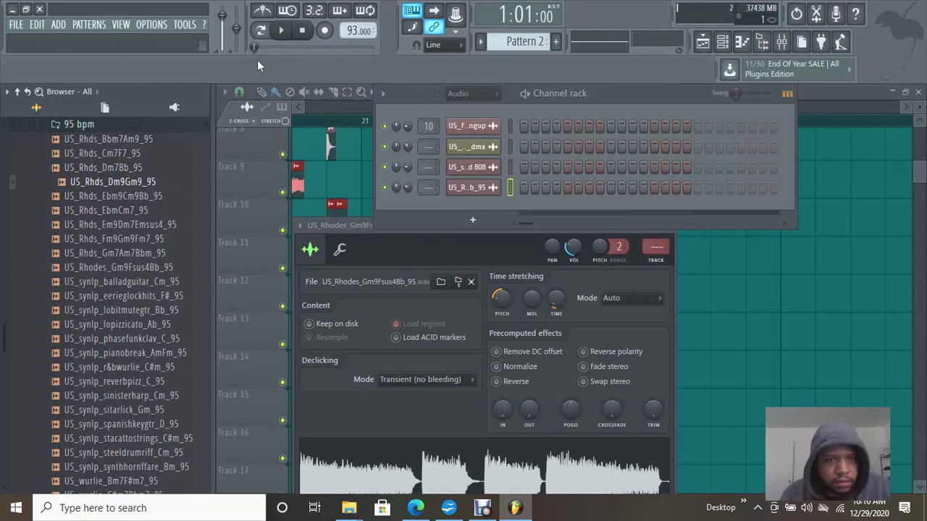
click(123, 139)
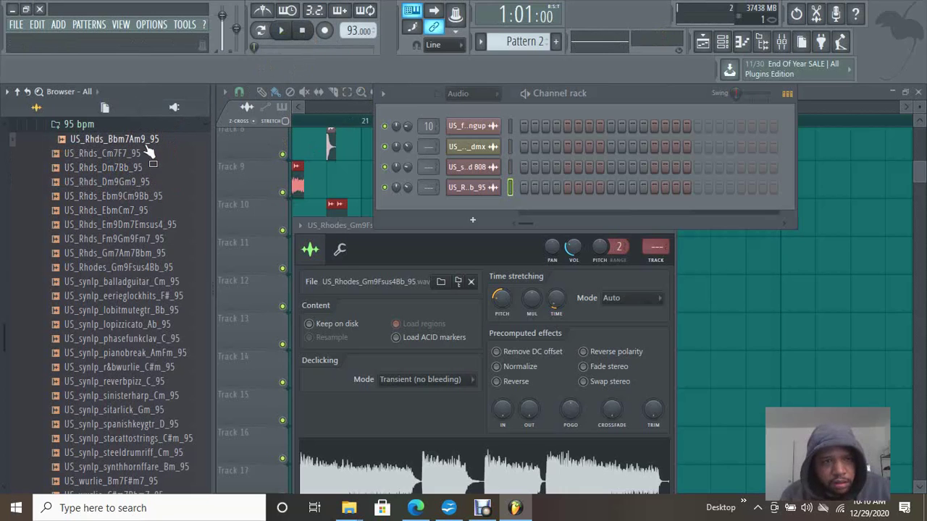
drag(144, 142, 474, 188)
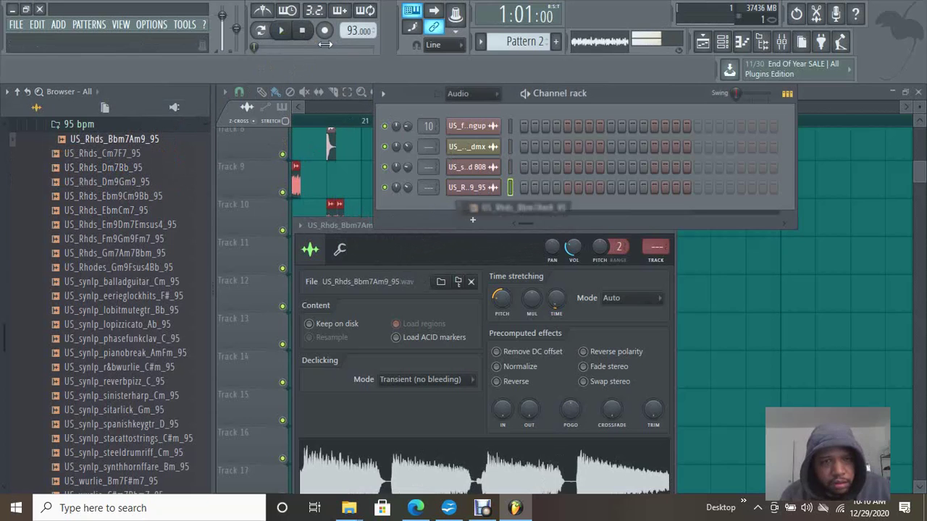
Step: Play the arrangement and turn on Reverse for the US_Rhds_Bbm7Am9_95 sample
click(286, 32)
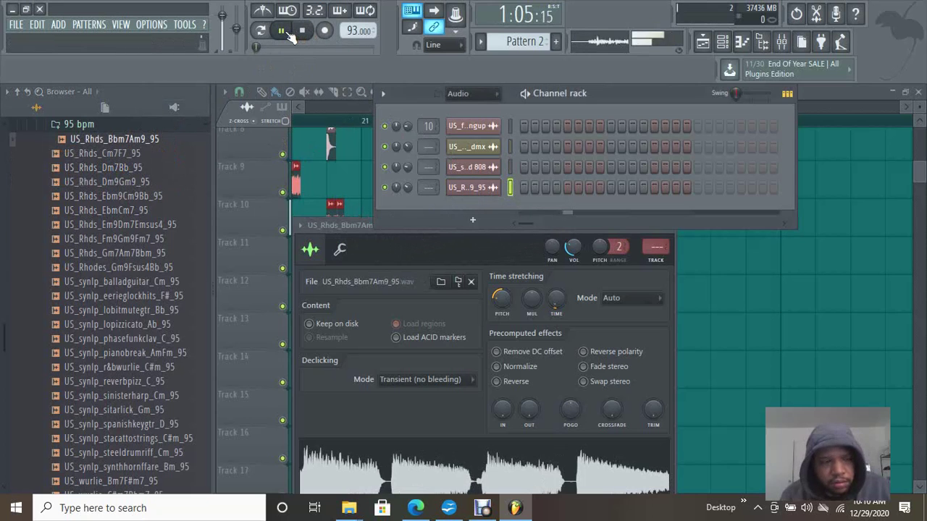
click(498, 383)
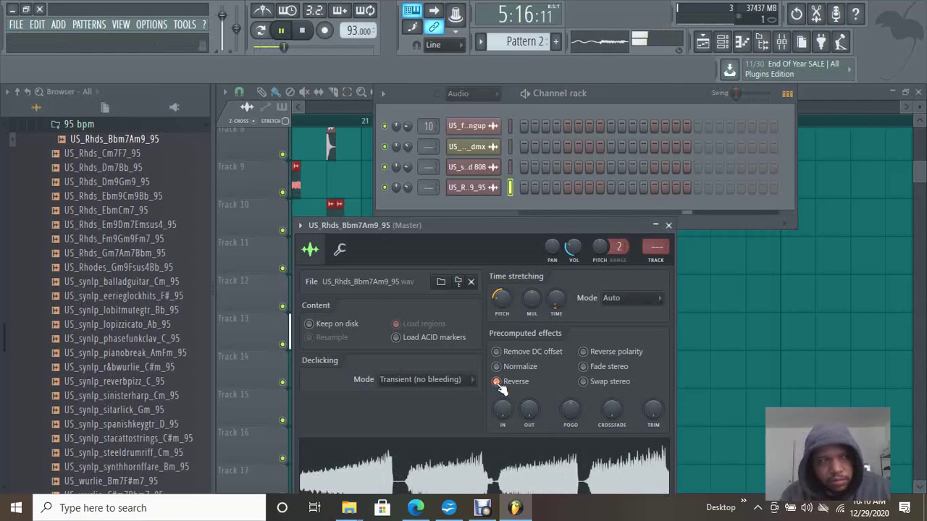
click(300, 30)
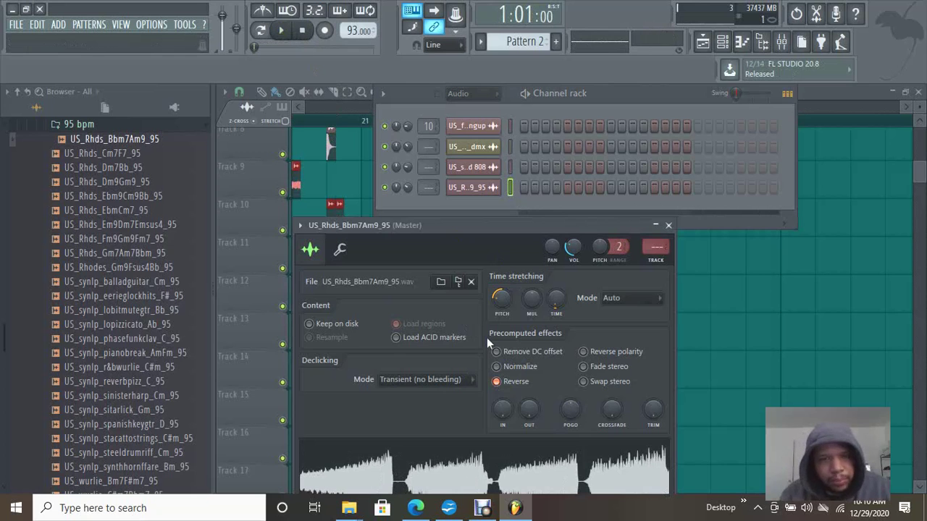
Step: Audition the 95 bpm Wurlitzer loops US_wurlie_C#m7Bbm7_95, US_wurlie_C_95 and US_wurlie_D7Dm7_95
scroll(326, 173, down, 2)
scroll(147, 349, down, 3)
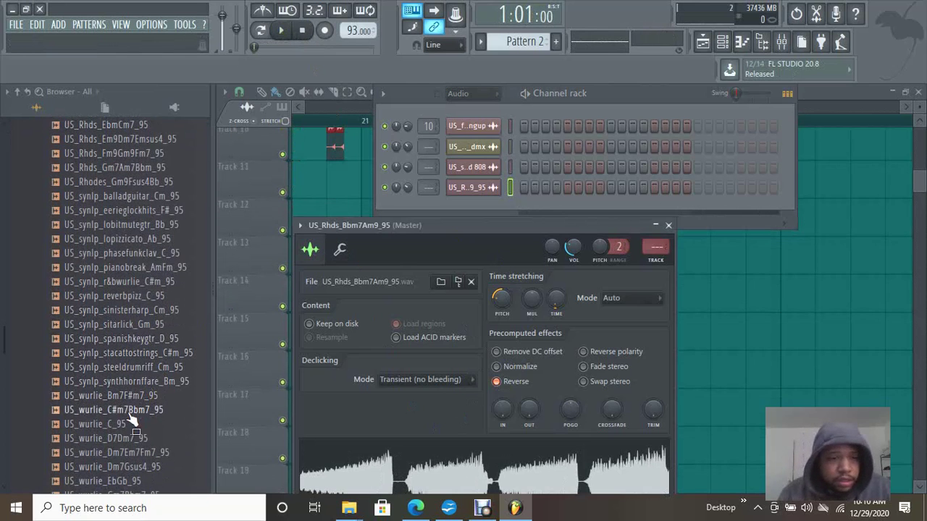
click(141, 409)
click(108, 426)
click(109, 438)
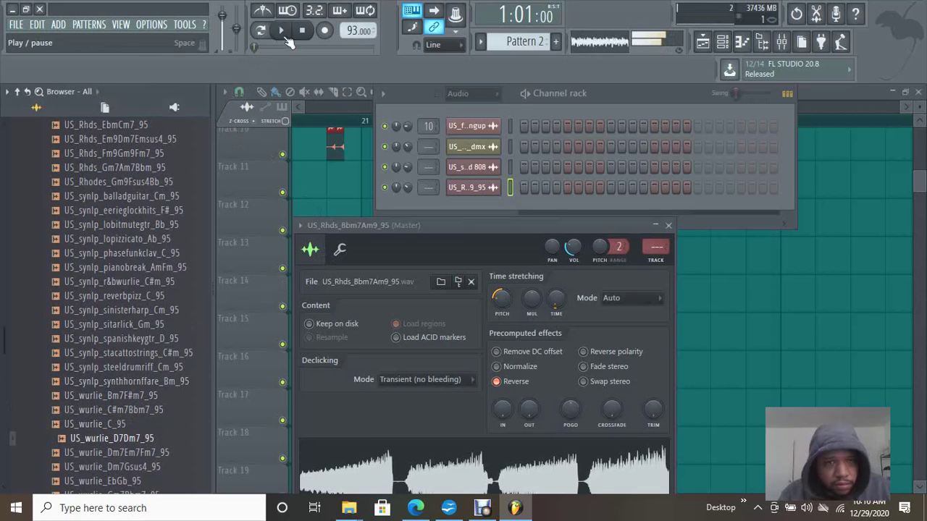
Step: Swap the chops' sample for US_Rhds_Cm9Bbm7Dm7_90 from the 90 bpm folder, play the arrangement and turn off Reverse
drag(3, 346, 5, 304)
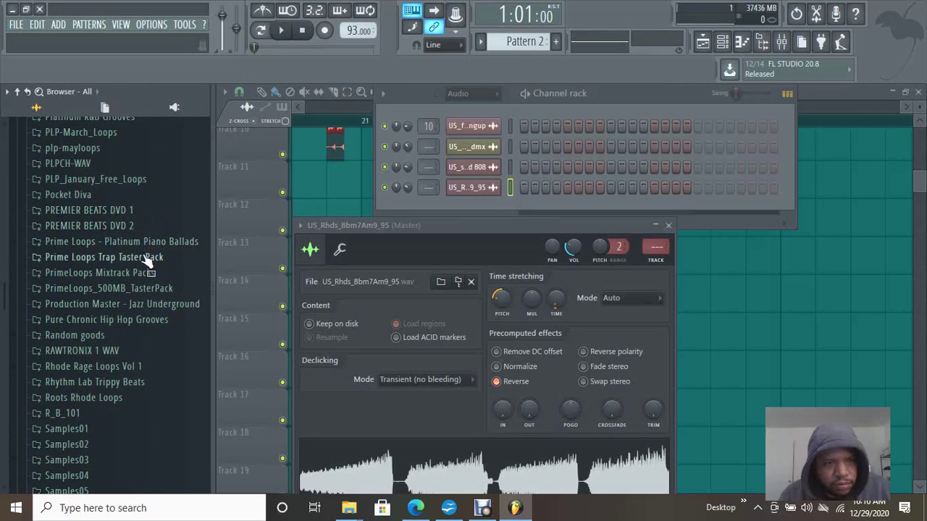
scroll(141, 368, down, 7)
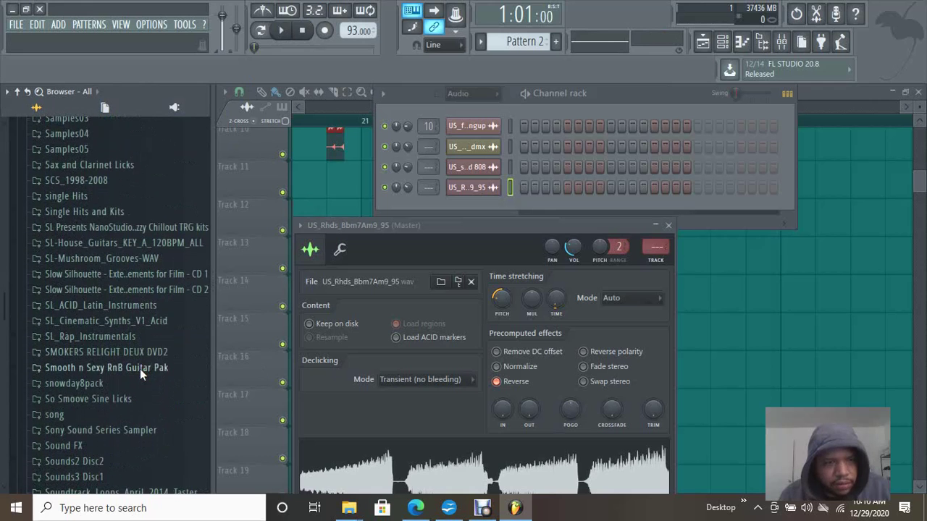
click(357, 286)
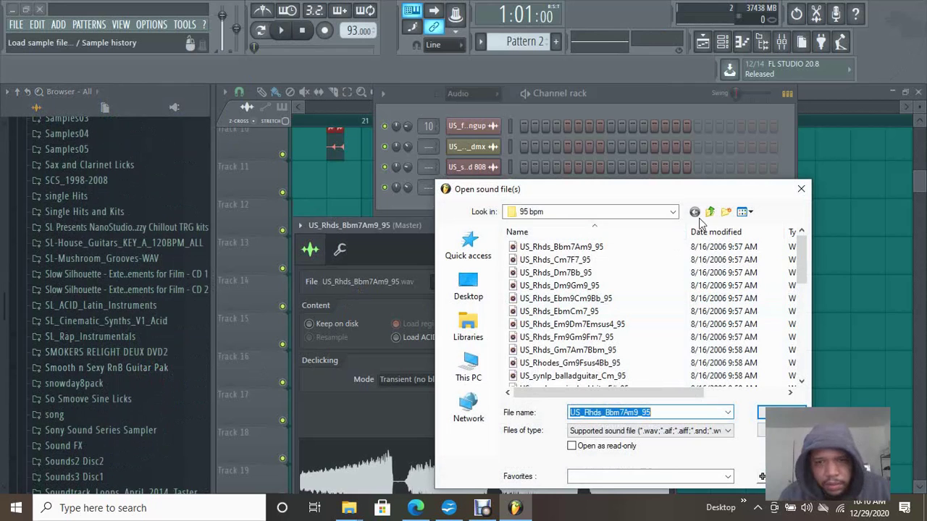
click(710, 214)
double_click(526, 259)
click(526, 259)
click(533, 298)
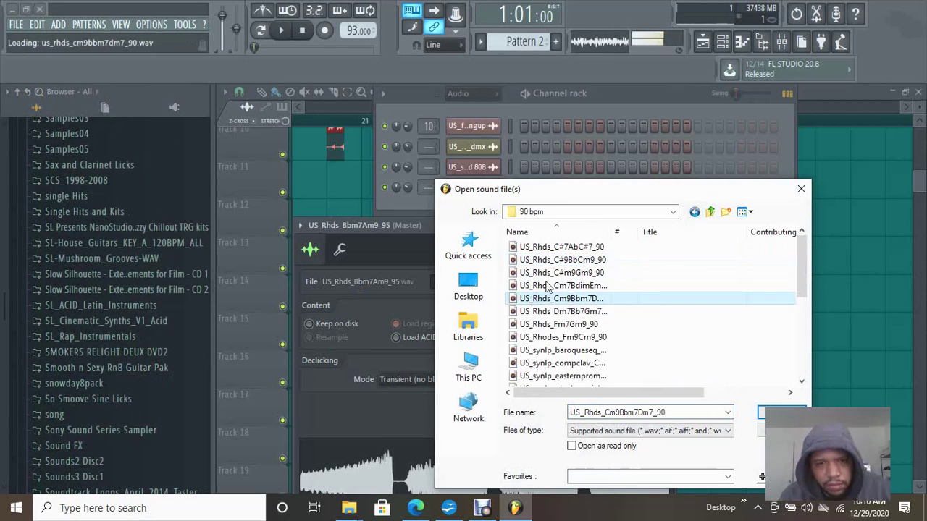
scroll(594, 353, down, 3)
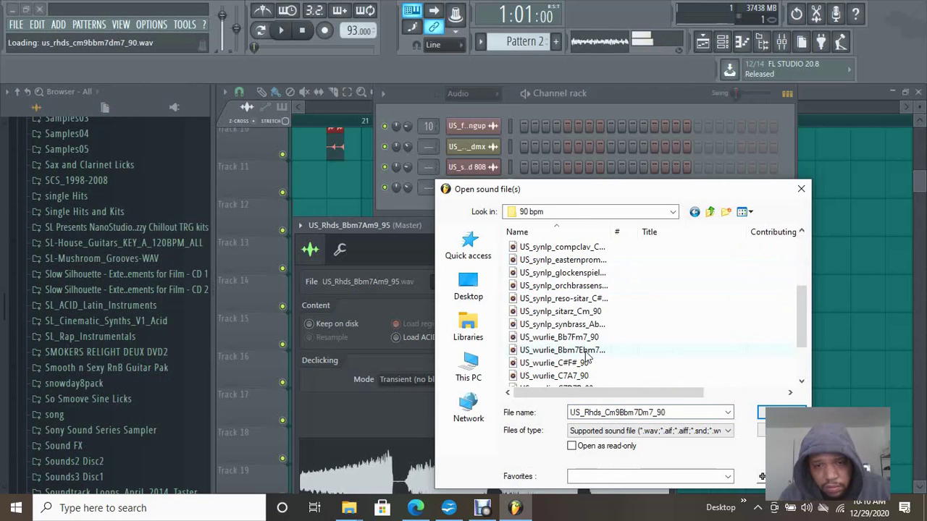
scroll(594, 340, up, 2)
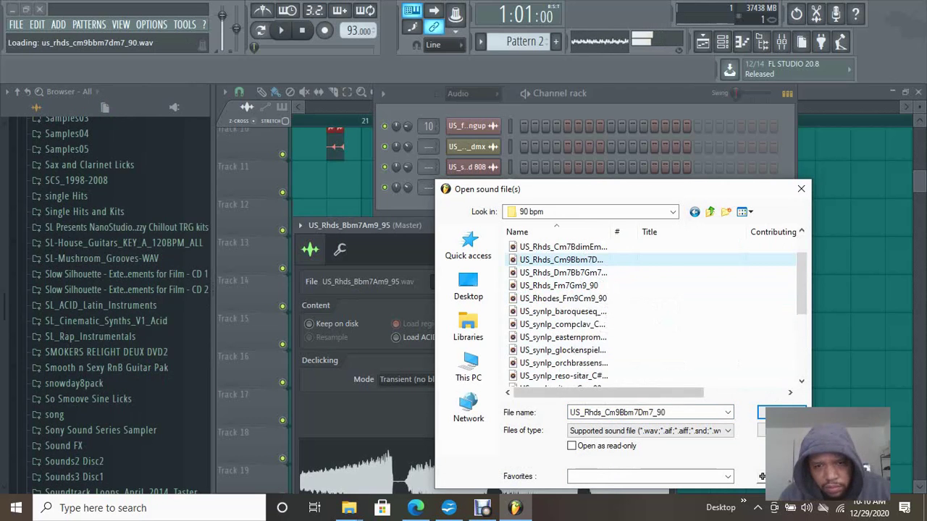
click(778, 413)
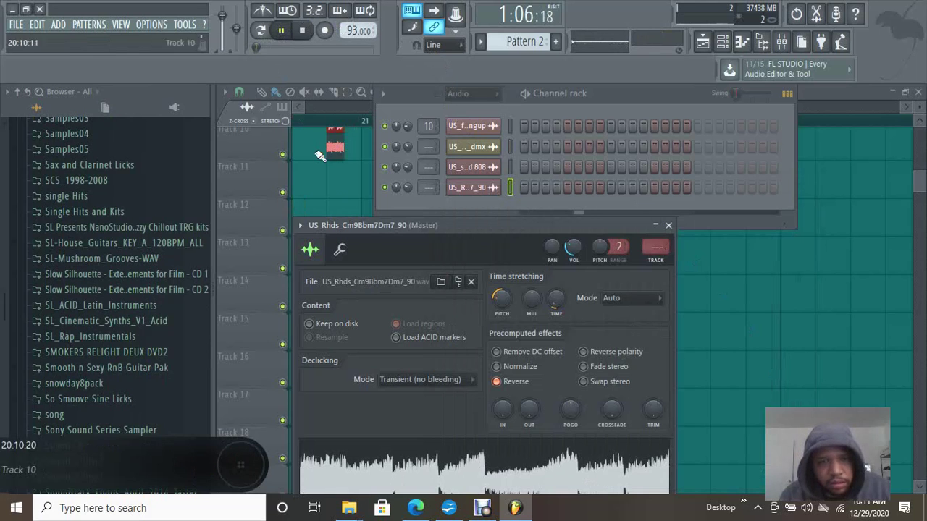
click(496, 384)
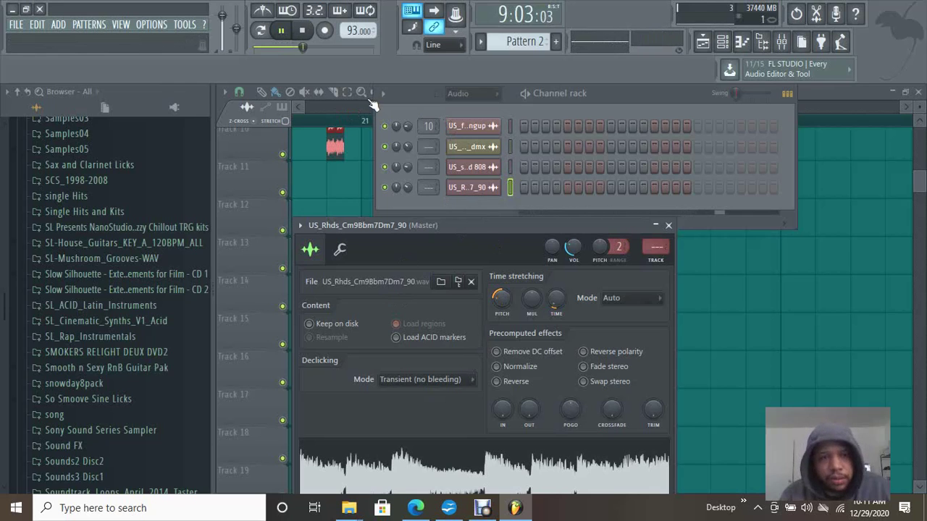
Step: Replace the snare sample on Track 8 with US_snare_disco soul from the Snares folder
click(818, 94)
drag(428, 118, 288, 126)
drag(921, 181, 920, 148)
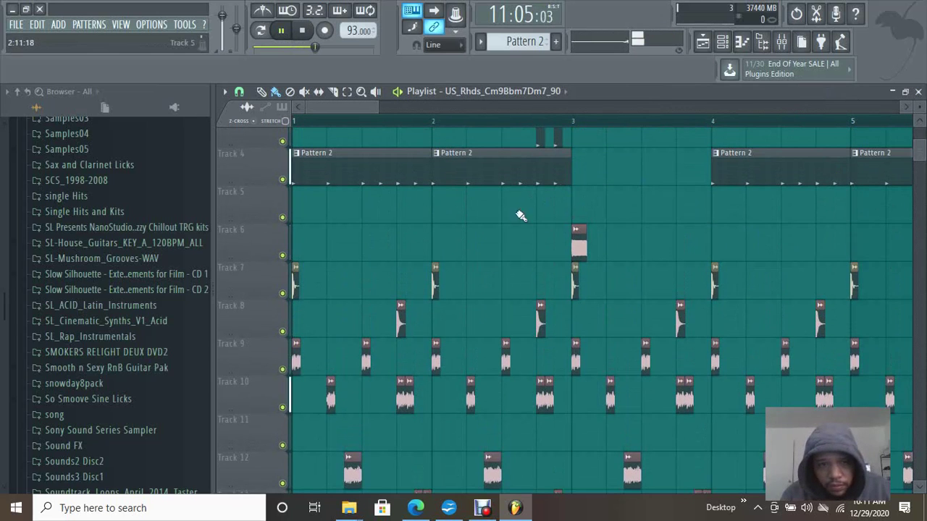
double_click(399, 316)
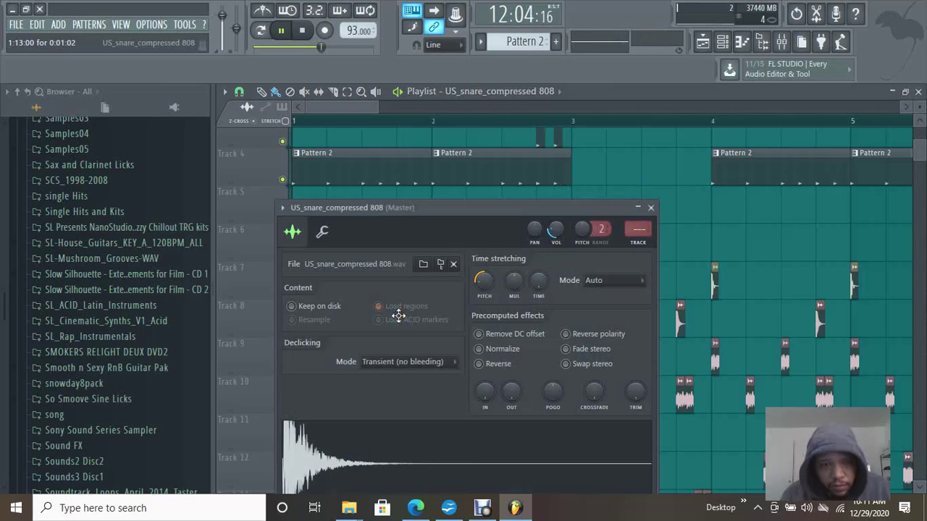
click(368, 263)
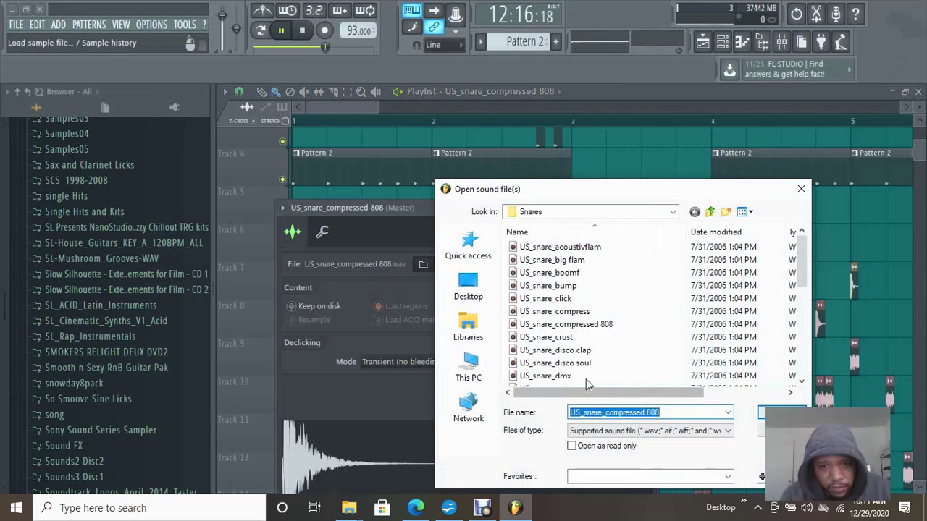
click(559, 363)
click(763, 413)
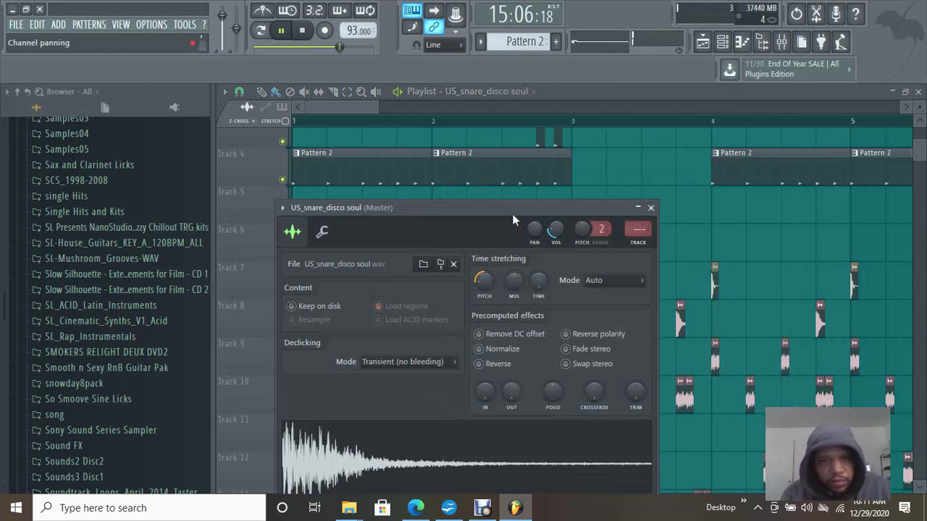
click(338, 117)
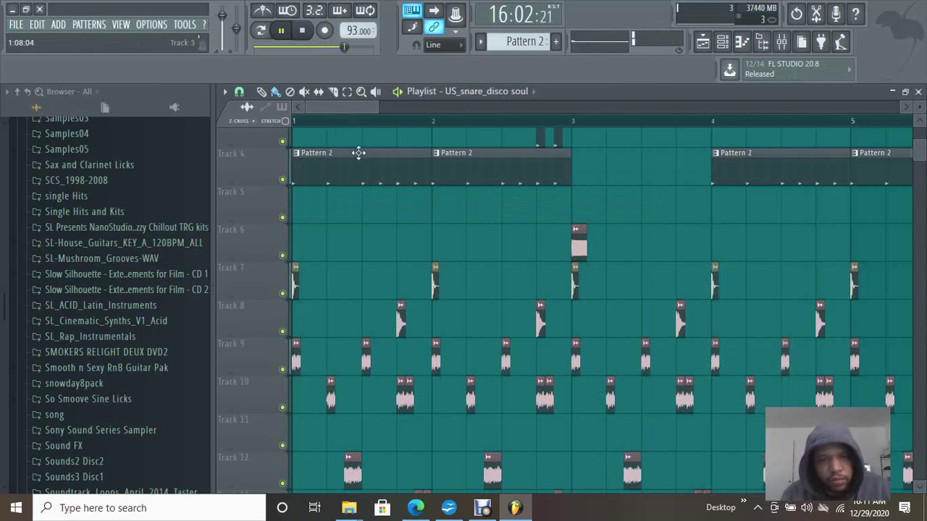
Step: Audition US_kick_hip, US_kick_hip_kick and US_kick_live, and replace the kick sample on Track 7 with US_kick_hip_kick
click(434, 287)
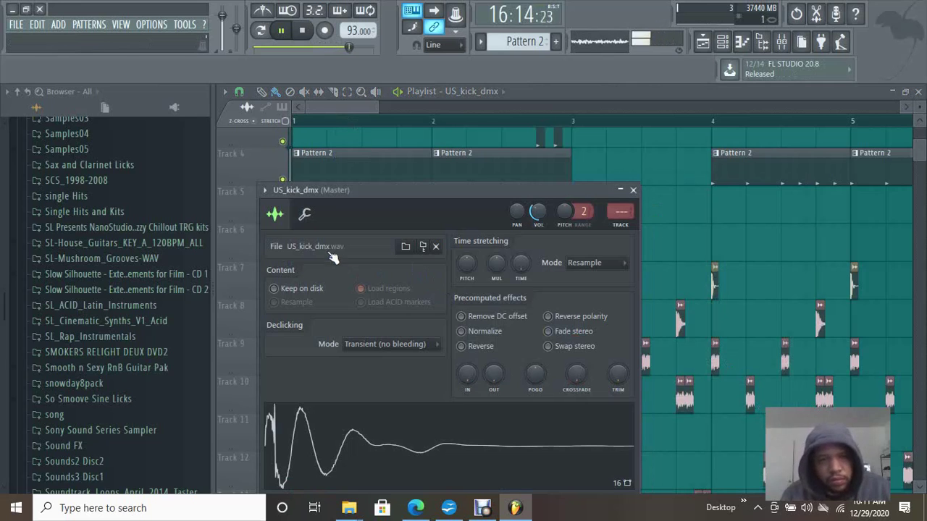
click(405, 246)
scroll(577, 352, down, 1)
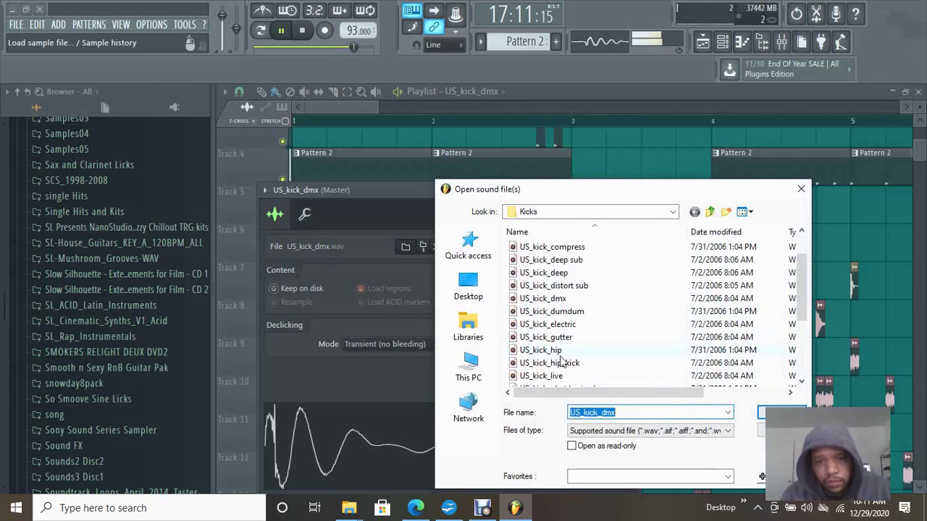
click(562, 353)
click(559, 366)
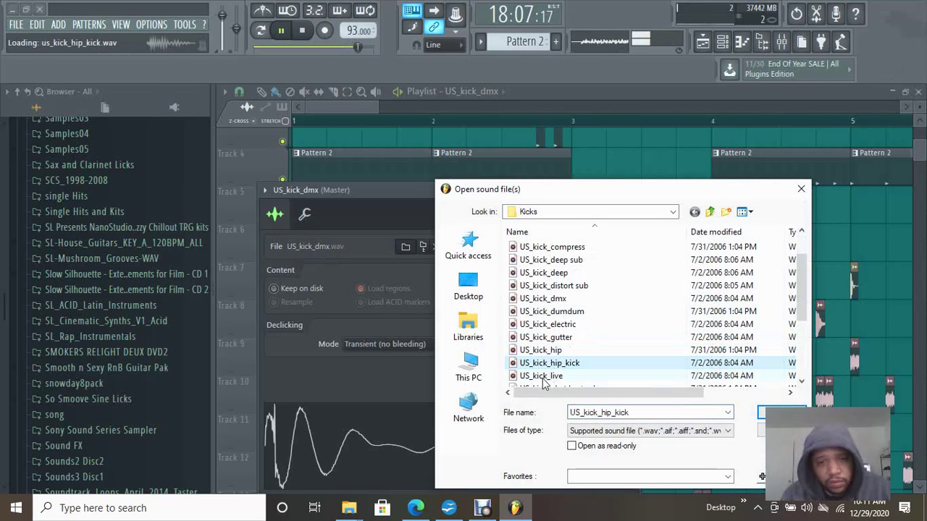
click(550, 376)
click(558, 363)
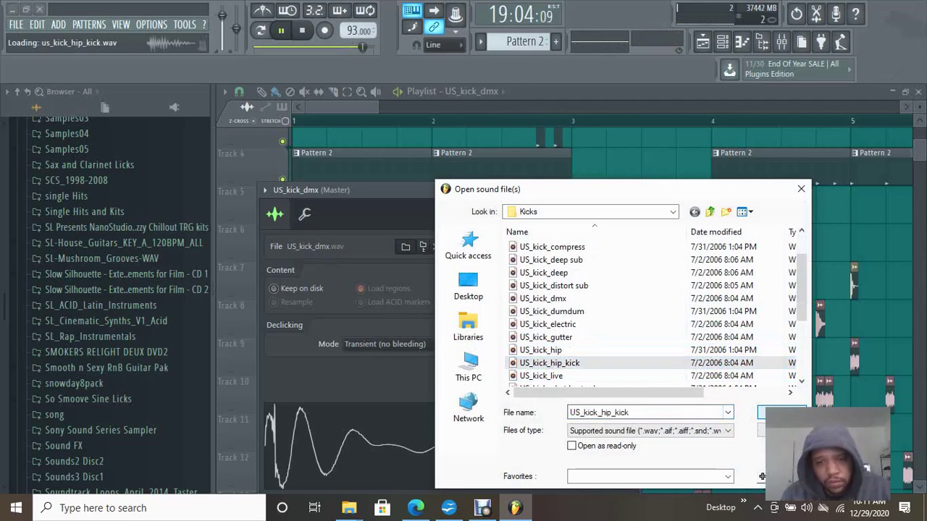
click(778, 412)
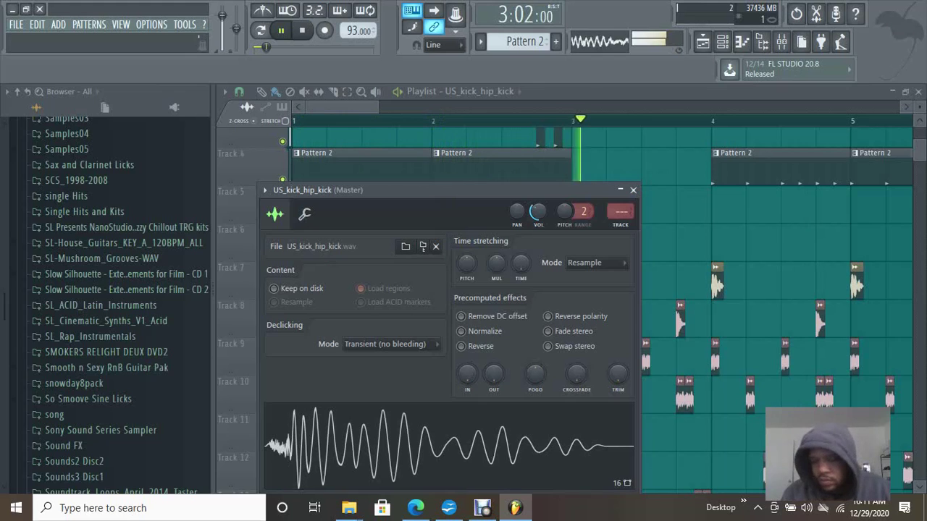
click(365, 108)
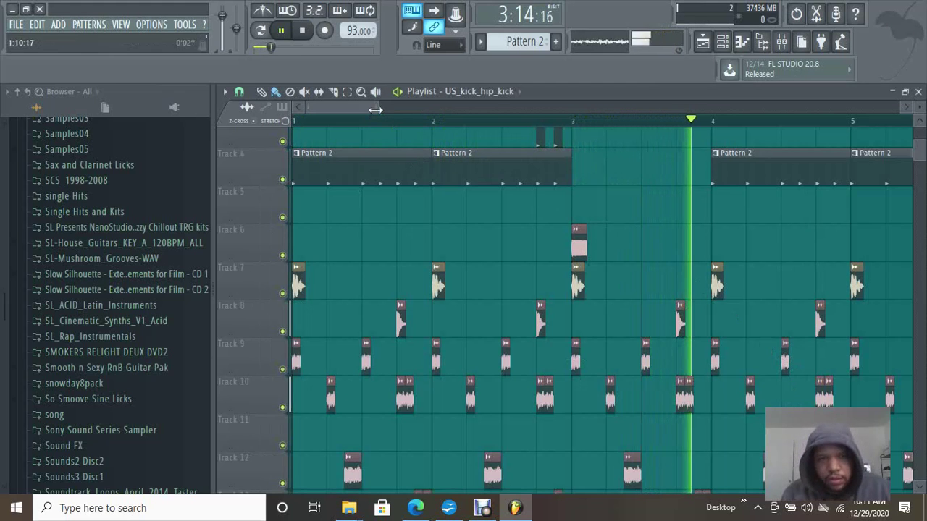
Step: Delete the second of the two short clips on Track 3 in each four-bar repeat, starting at bar 2
scroll(612, 213, up, 3)
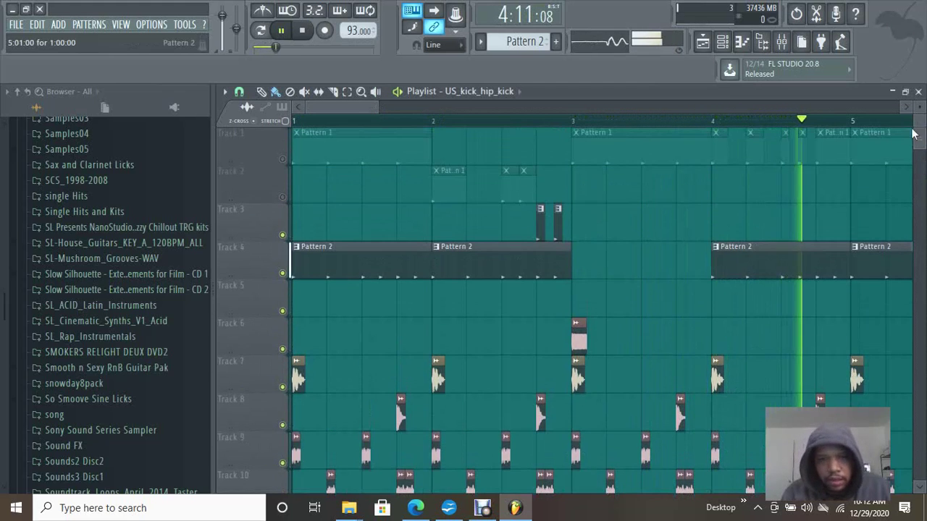
right_click(557, 217)
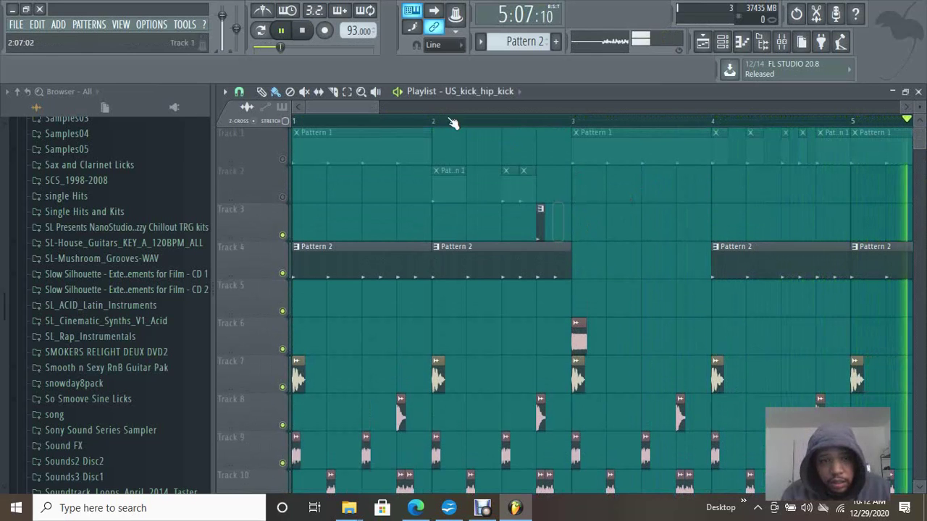
drag(351, 106, 433, 129)
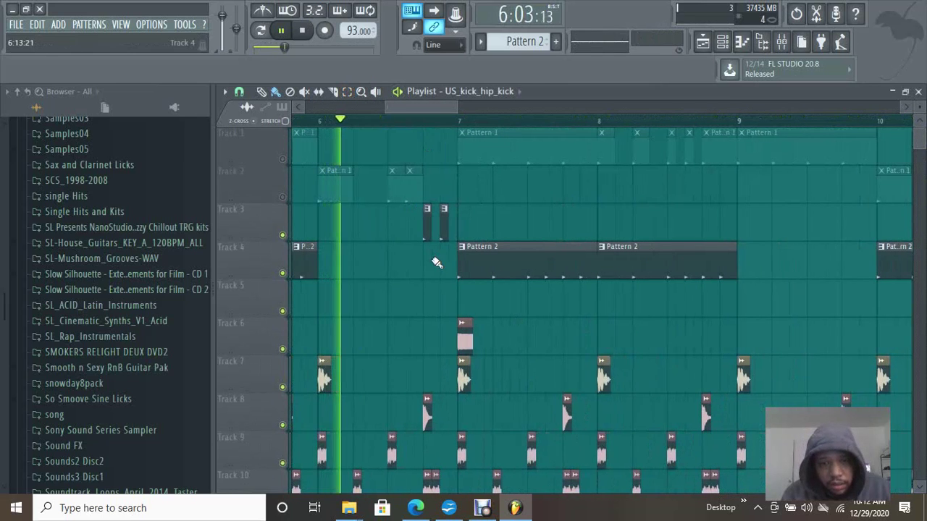
right_click(439, 237)
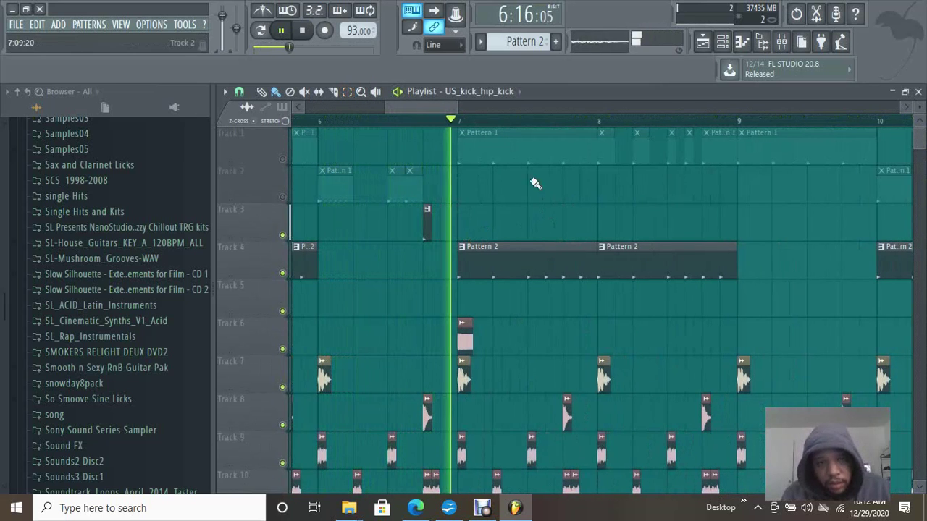
drag(435, 105, 473, 109)
right_click(593, 227)
drag(501, 109, 550, 125)
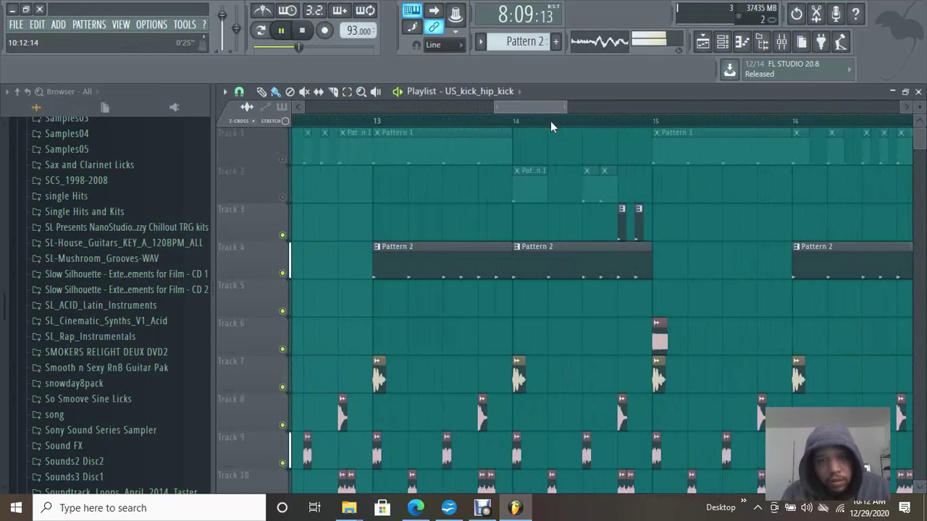
right_click(636, 228)
drag(542, 109, 657, 110)
right_click(610, 229)
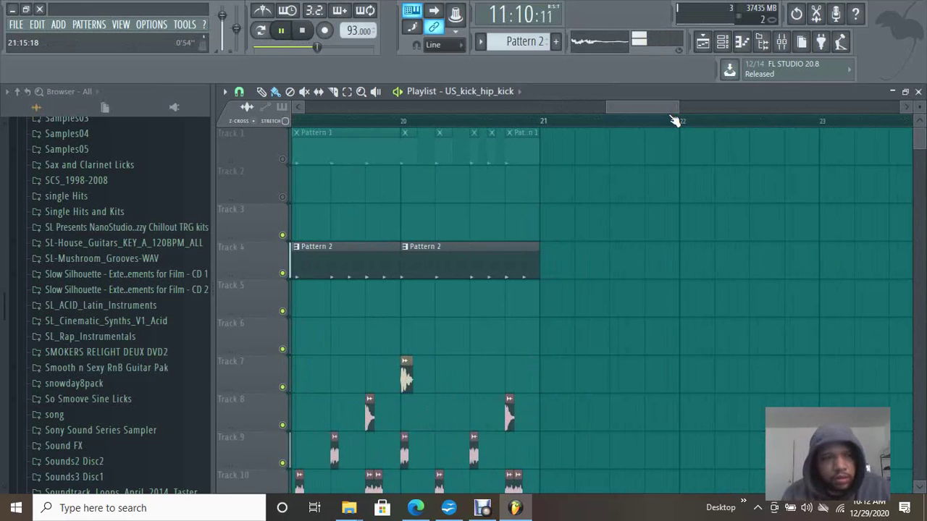
Step: Delete the Track 9 chop clips in bars 5 to 8 and bars 13 to 16
drag(681, 106, 579, 104)
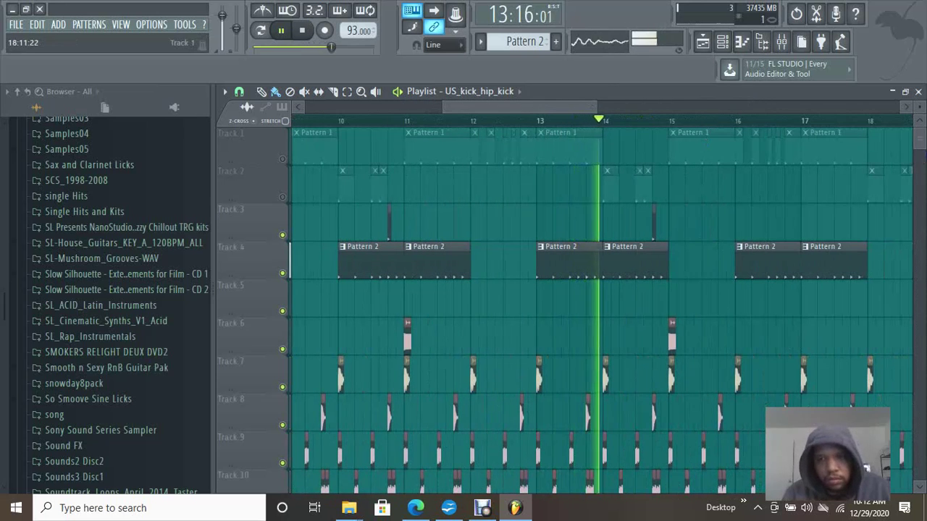
drag(919, 139, 920, 165)
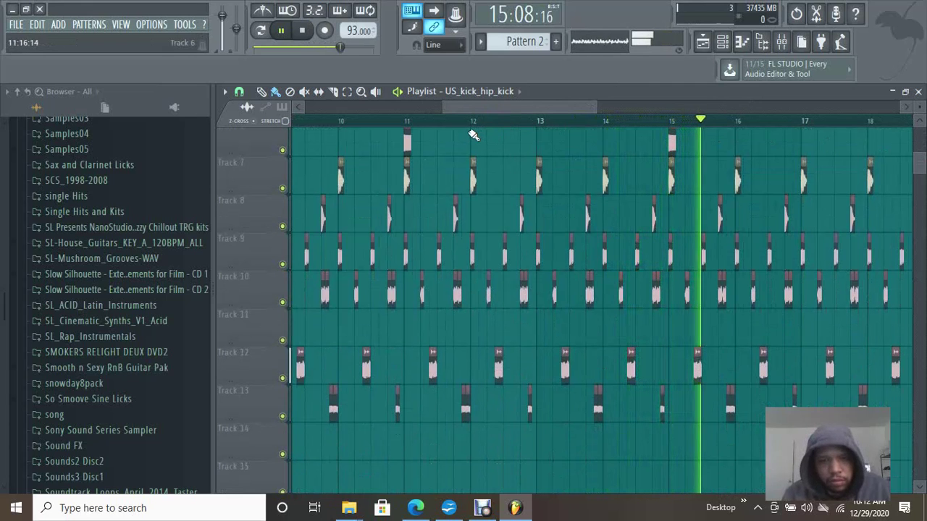
drag(472, 111, 318, 104)
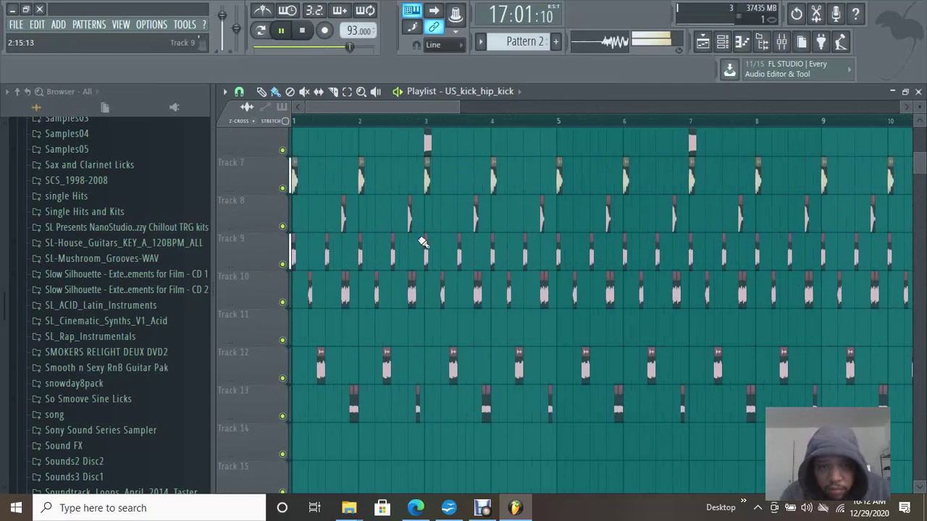
right_click(559, 255)
right_click(591, 257)
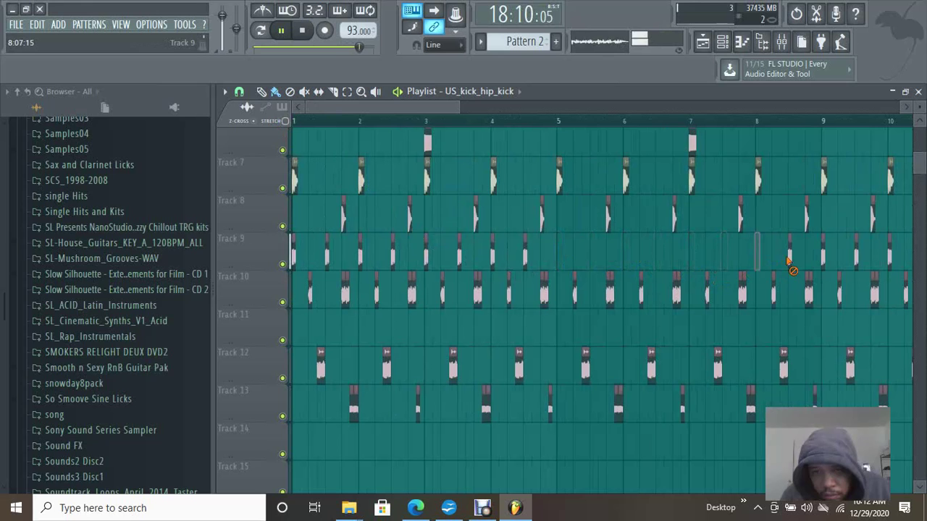
drag(419, 110, 553, 145)
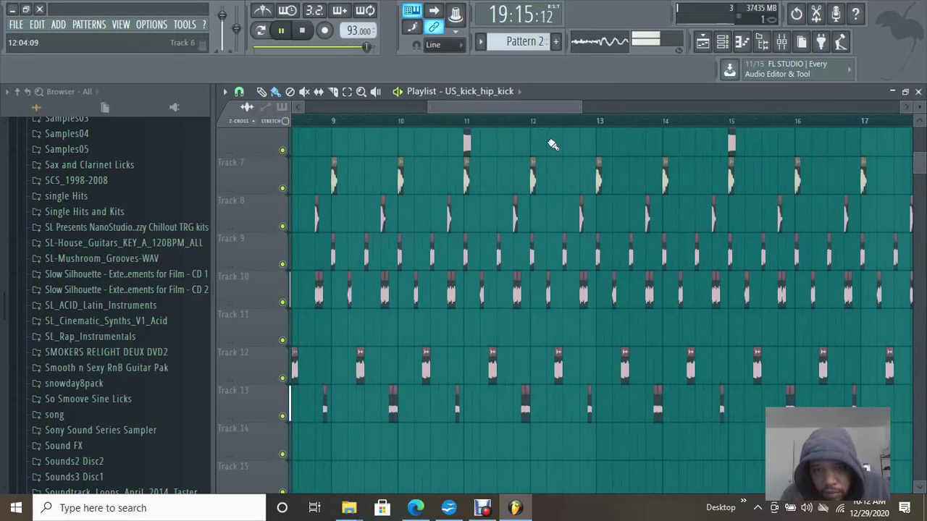
right_click(601, 250)
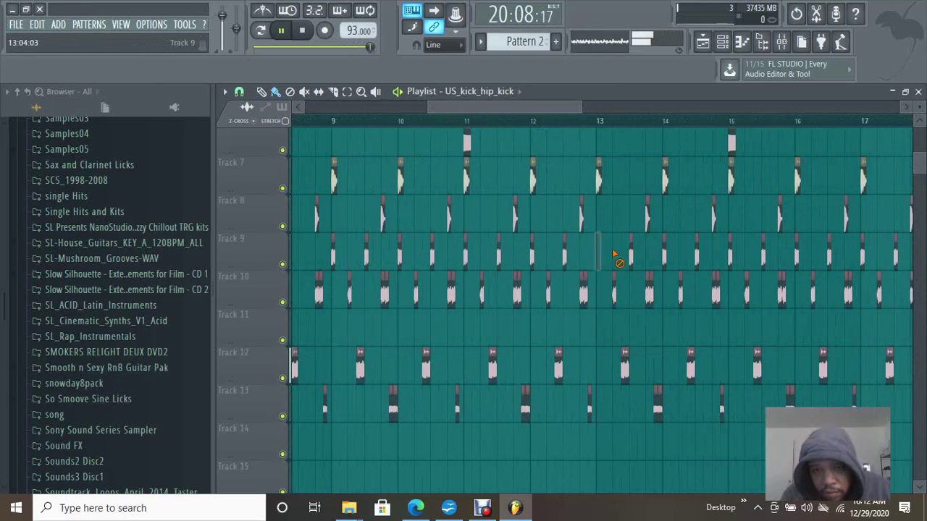
right_click(729, 254)
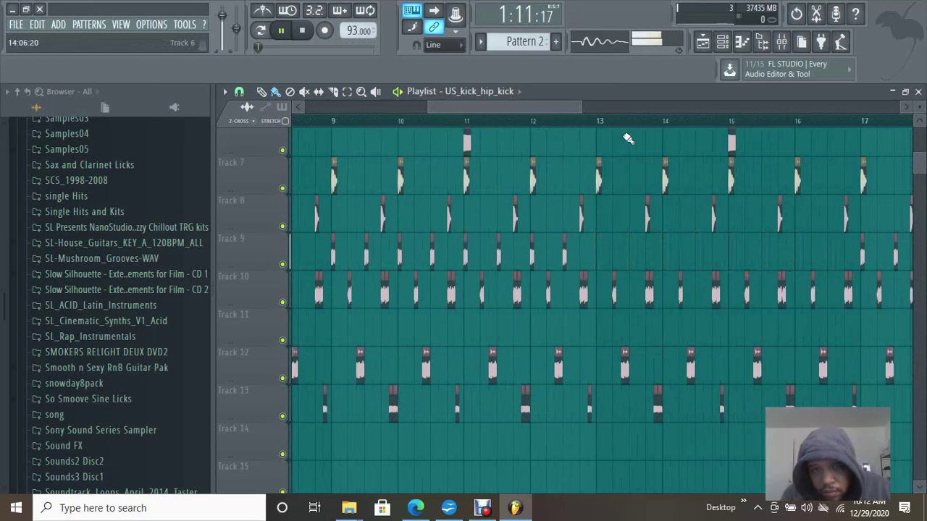
drag(537, 103, 415, 99)
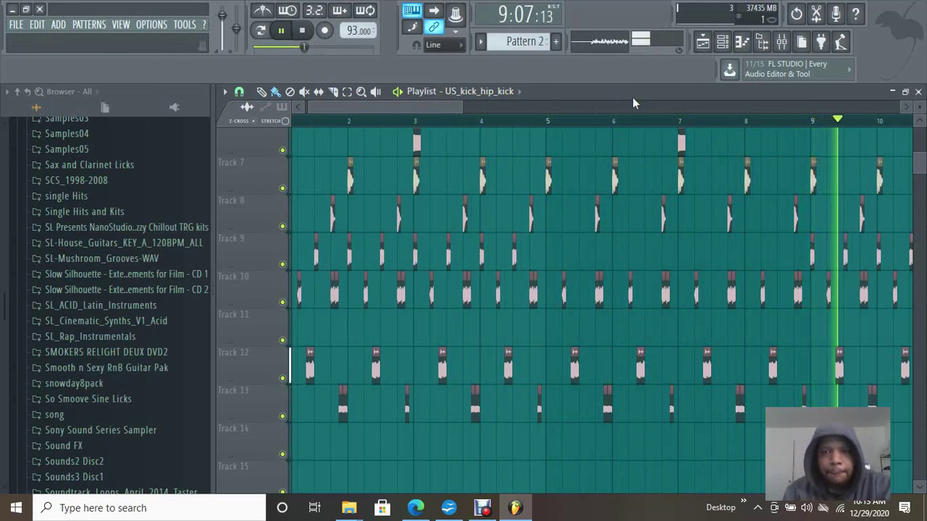
Step: Show and select all channels, and route them to separate mixer tracks starting from track 1
click(722, 42)
click(496, 95)
click(482, 104)
click(474, 109)
key(ctrl+a)
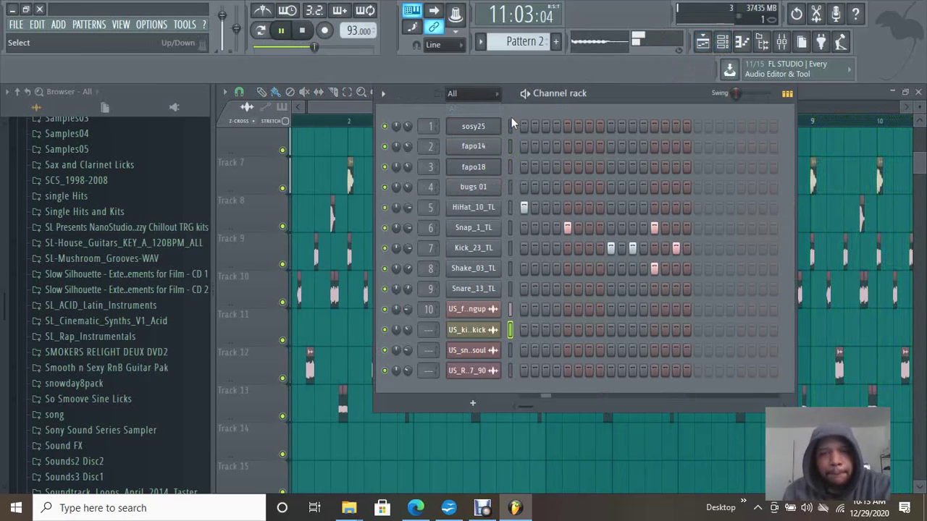
click(779, 44)
right_click(259, 172)
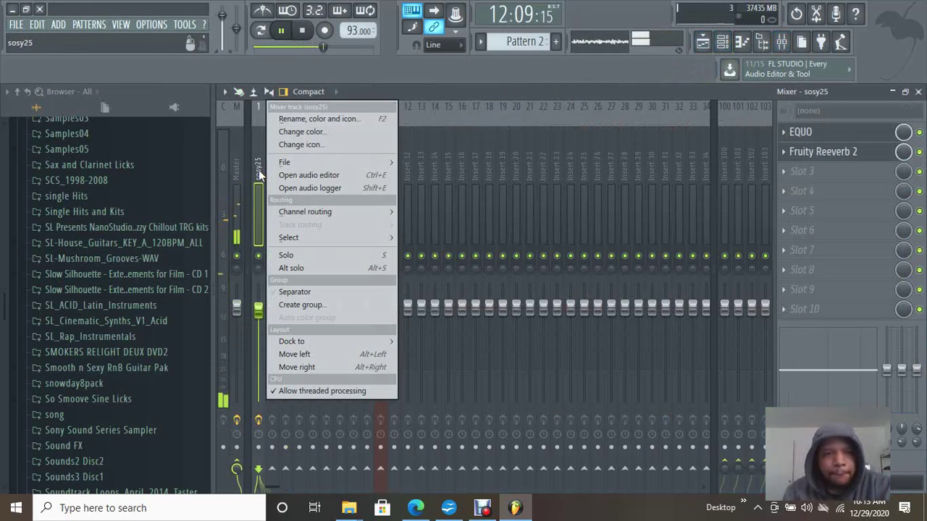
mouse_move(364, 211)
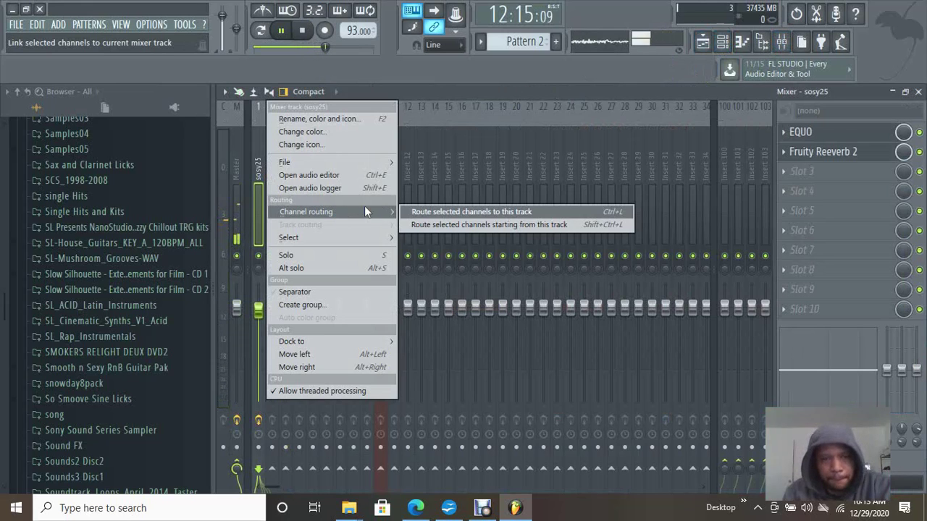
click(406, 219)
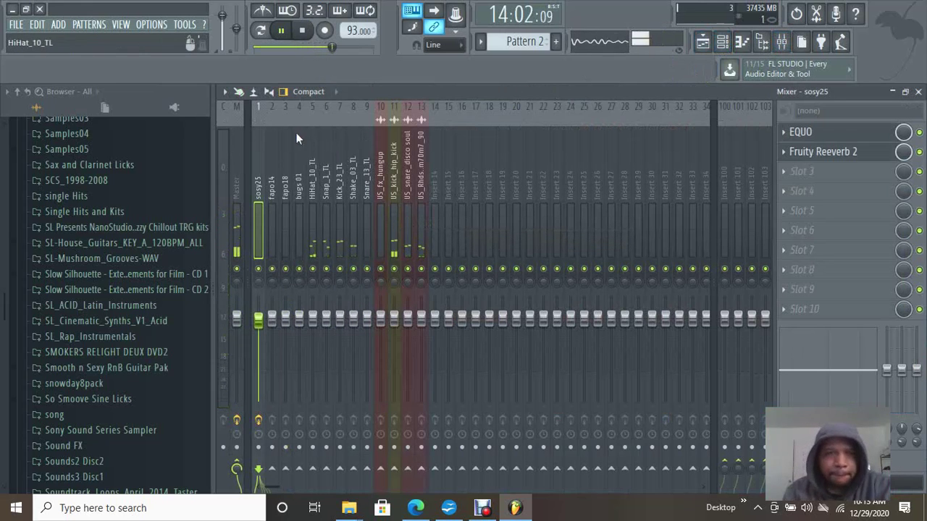